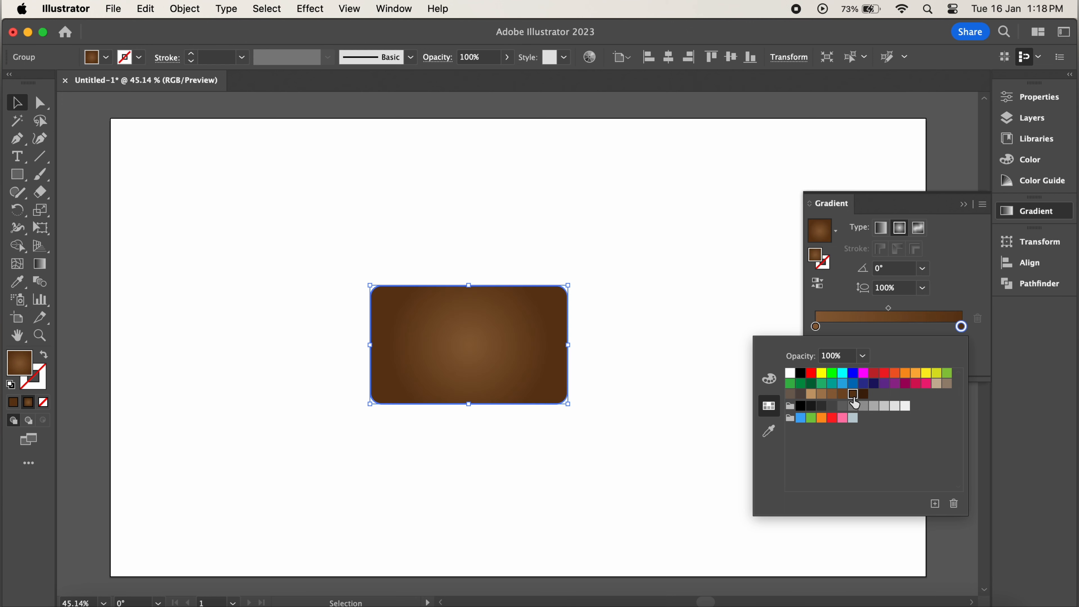
- Set the outer stop of the wallet body's radial gradient to the darkest brown swatch
left_click(863, 395)
left_click(893, 218)
left_click(966, 206)
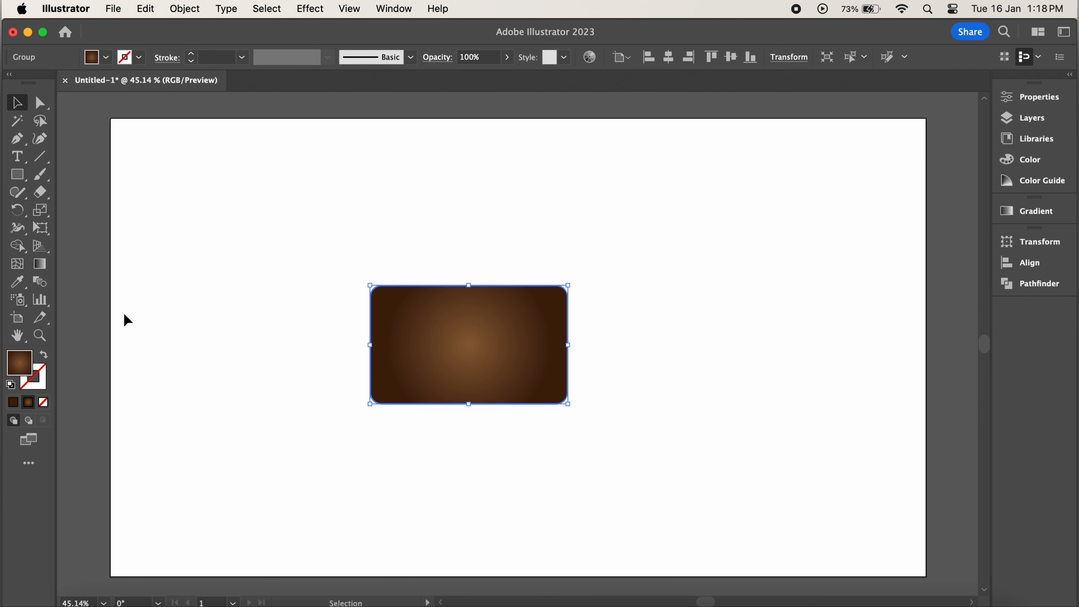
- Stretch the body's radial gradient slightly past its right edge, flatten it vertically and shift its centre a little downward
left_click(40, 263)
left_click_drag(469, 264, 488, 308)
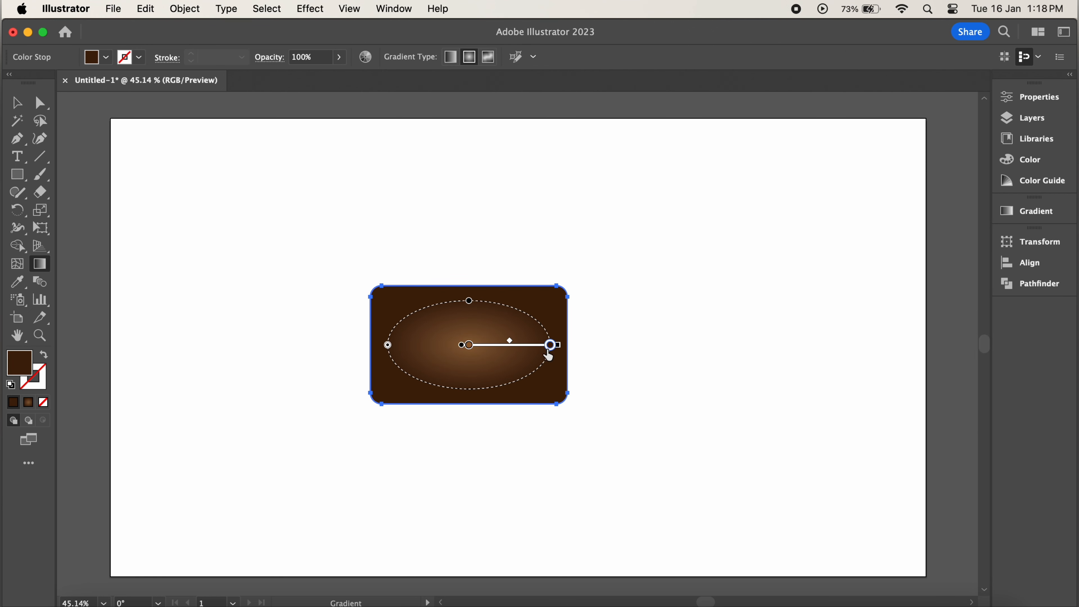
left_click_drag(550, 345, 576, 348)
left_click_drag(471, 288, 472, 317)
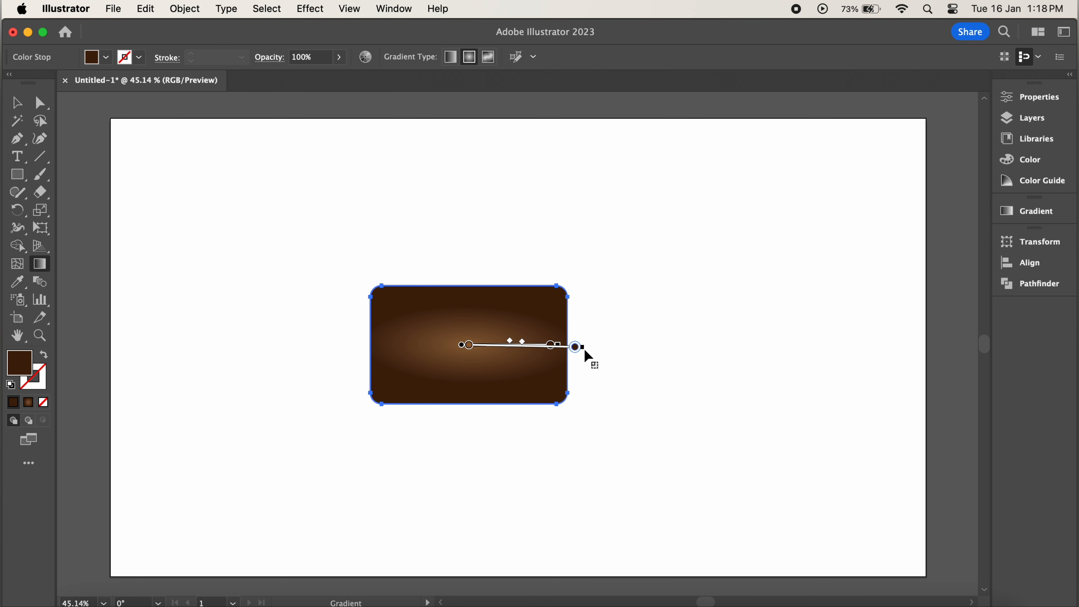
mouse_move(581, 347)
left_mouse_down()
mouse_move(595, 348)
mouse_move(583, 349)
left_mouse_up()
left_click_drag(462, 349, 462, 362)
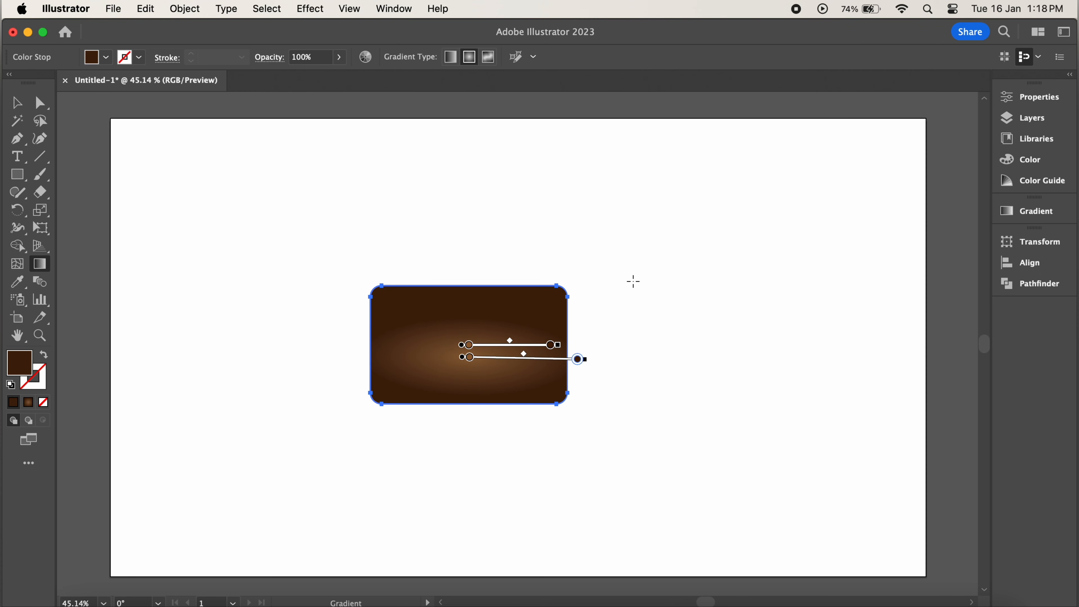
mouse_move(578, 360)
left_mouse_down()
mouse_move(559, 360)
mouse_move(571, 359)
left_mouse_up()
- Draw a dark brown rectangle slightly wider than the body, then resize and centre it over the body's upper part as a flap
key("m")
mouse_move(355, 263)
left_mouse_down()
mouse_move(518, 264)
mouse_move(581, 326)
left_mouse_up()
left_click_drag(580, 260, 574, 270)
left_click_drag(464, 301, 472, 301)
left_click_drag(581, 270, 557, 284)
left_click_drag(460, 306, 460, 296)
left_click_drag(561, 273, 577, 266)
left_click_drag(467, 292, 470, 292)
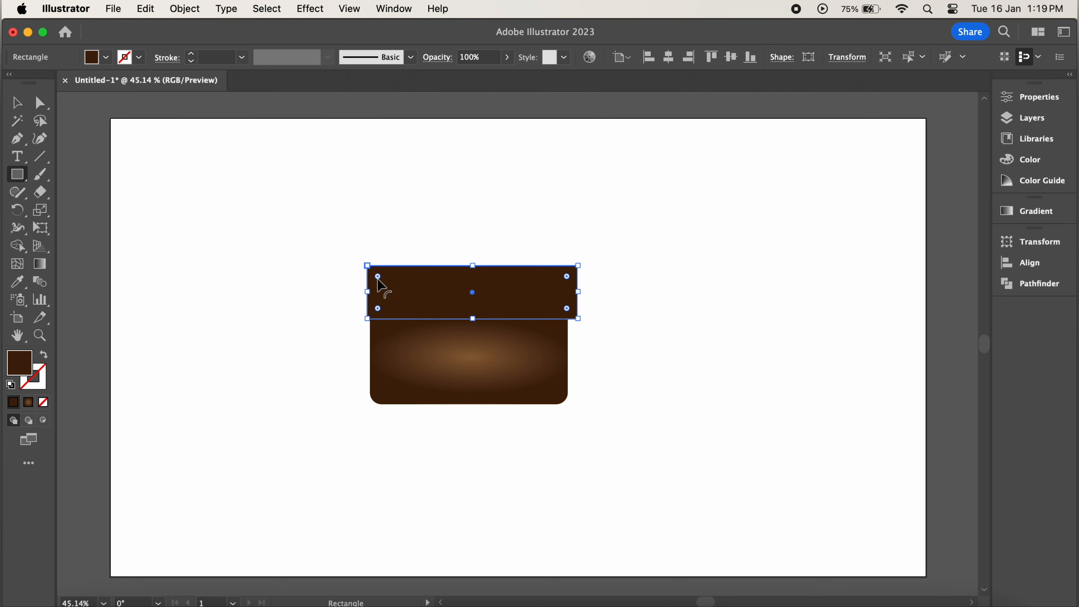
- Round the flap rectangle's corners with a 10 px Round Corners effect
left_click_drag(378, 277, 367, 275)
left_click(310, 8)
mouse_move(465, 228)
left_click(577, 295)
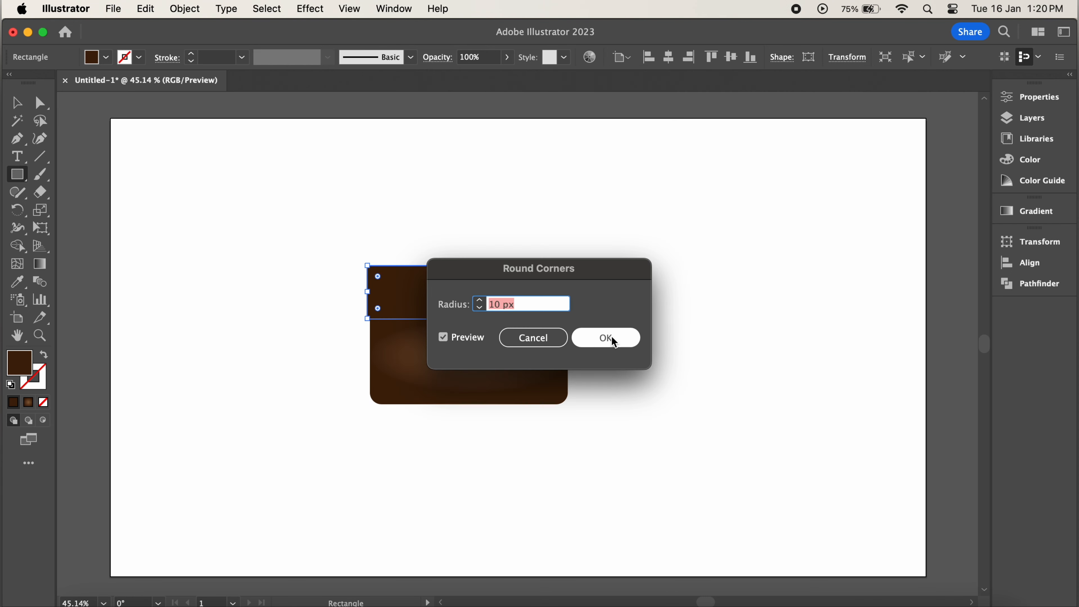
left_click(612, 405)
- Warp the flap with Arc Lower at 18% bend and expand its appearance
left_click(311, 8)
mouse_move(371, 234)
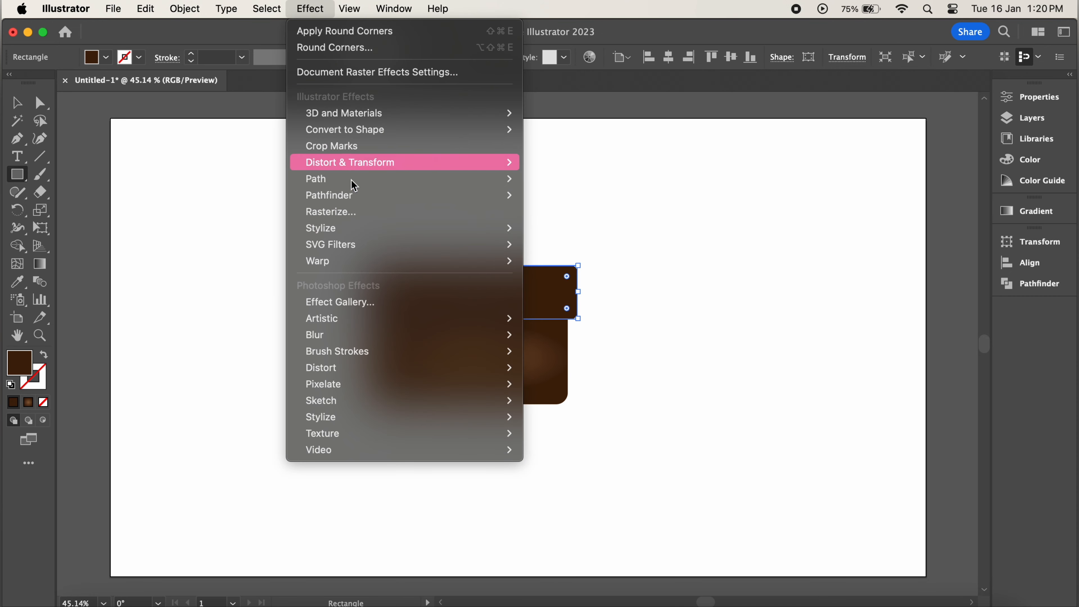
mouse_move(353, 261)
left_click(582, 284)
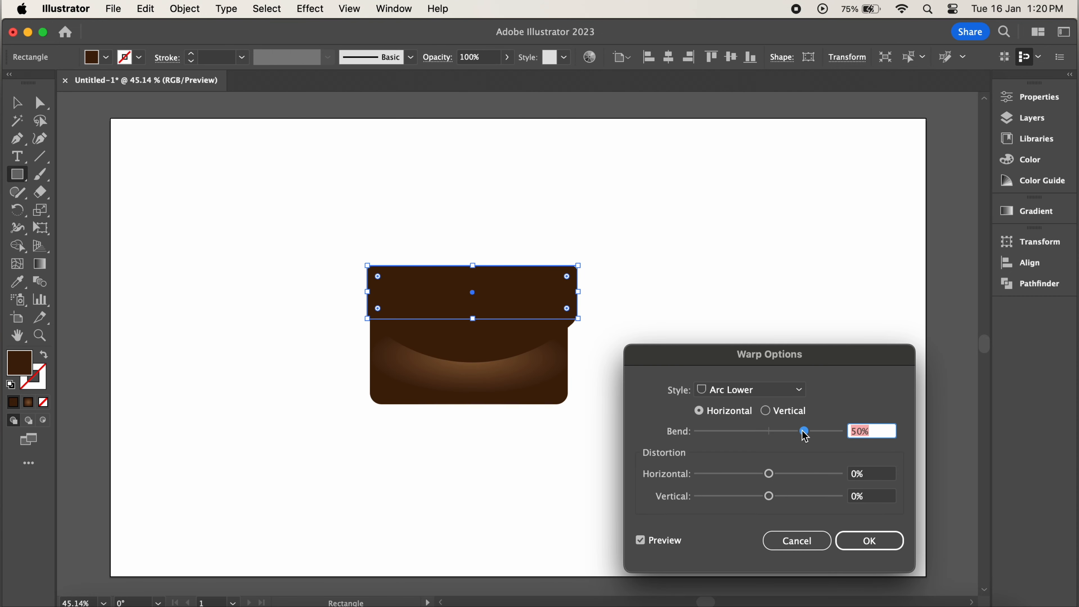
type("18")
left_click(869, 541)
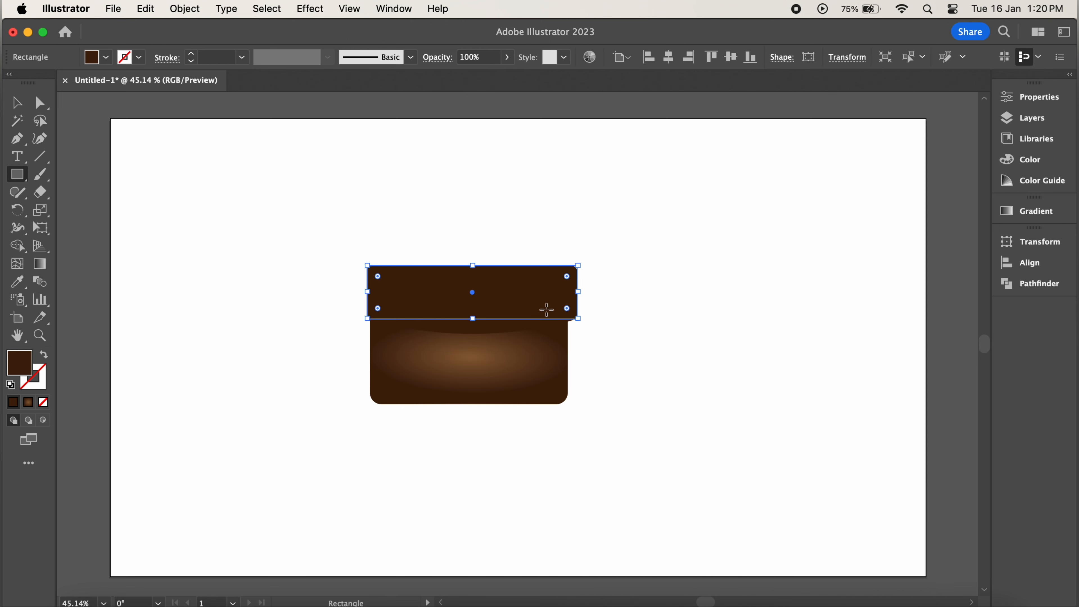
left_click(184, 9)
left_click(255, 226)
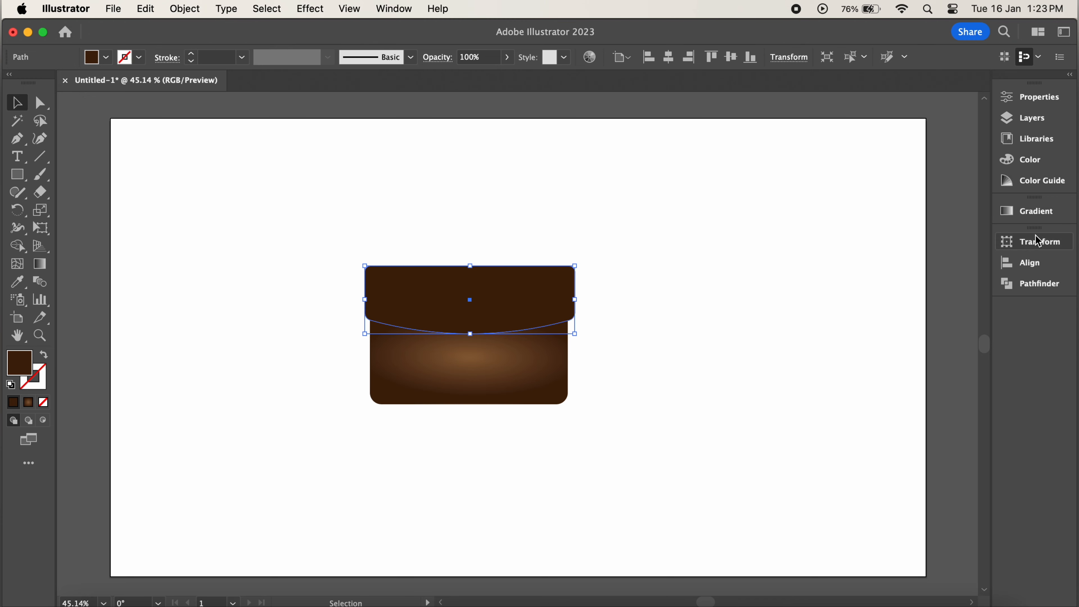
- Apply a linear gradient to the flap and add two intermediate stops at about 18% and 34%
left_click(1029, 211)
left_click(881, 228)
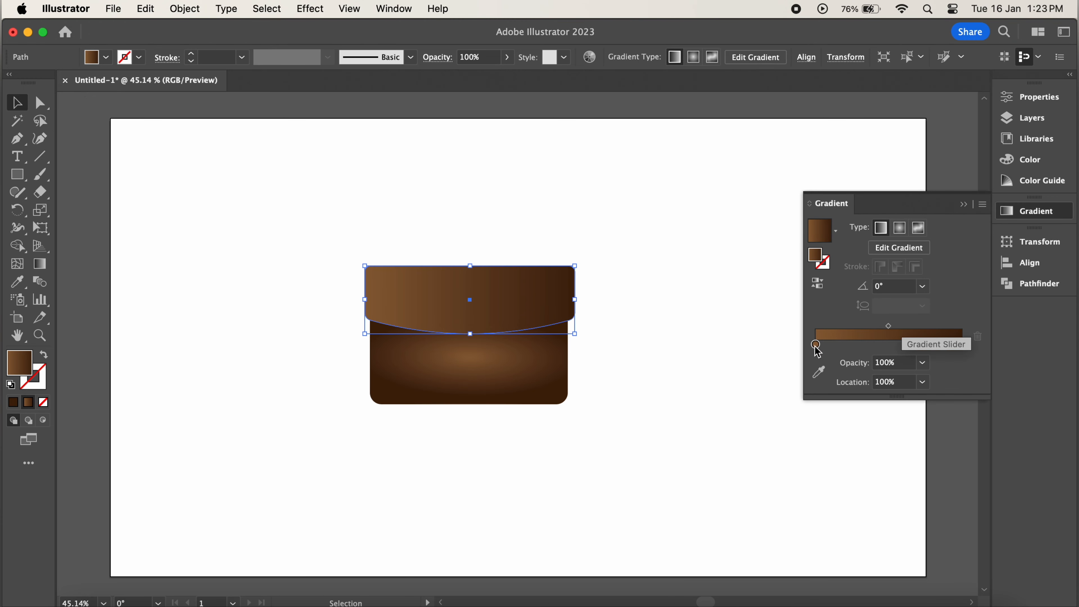
left_click(853, 346)
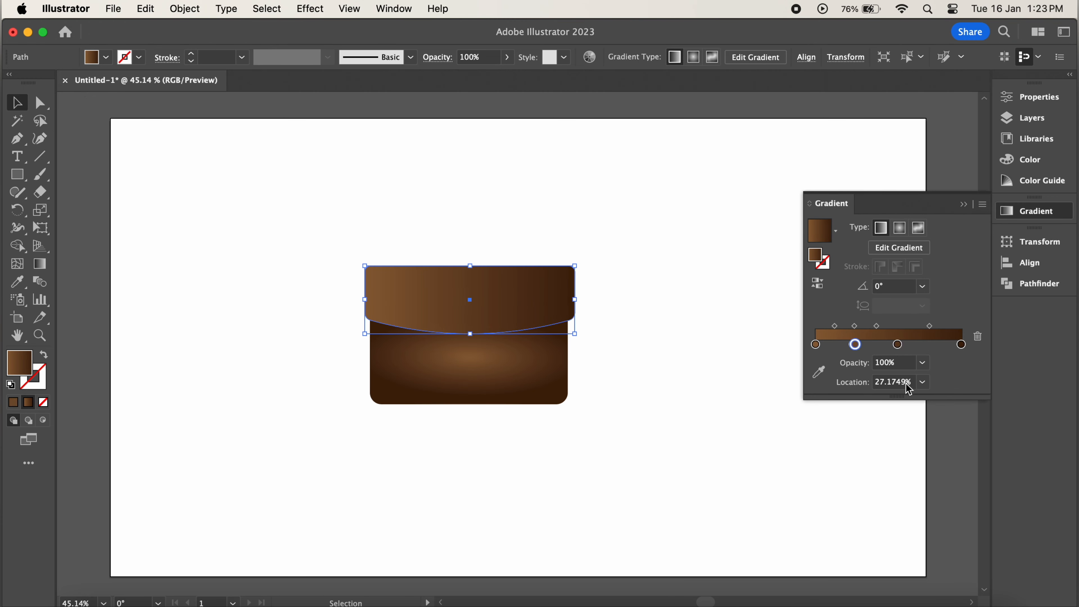
type("34")
key("Return")
left_click_drag(854, 345, 800, 349)
left_click_drag(897, 345, 845, 351)
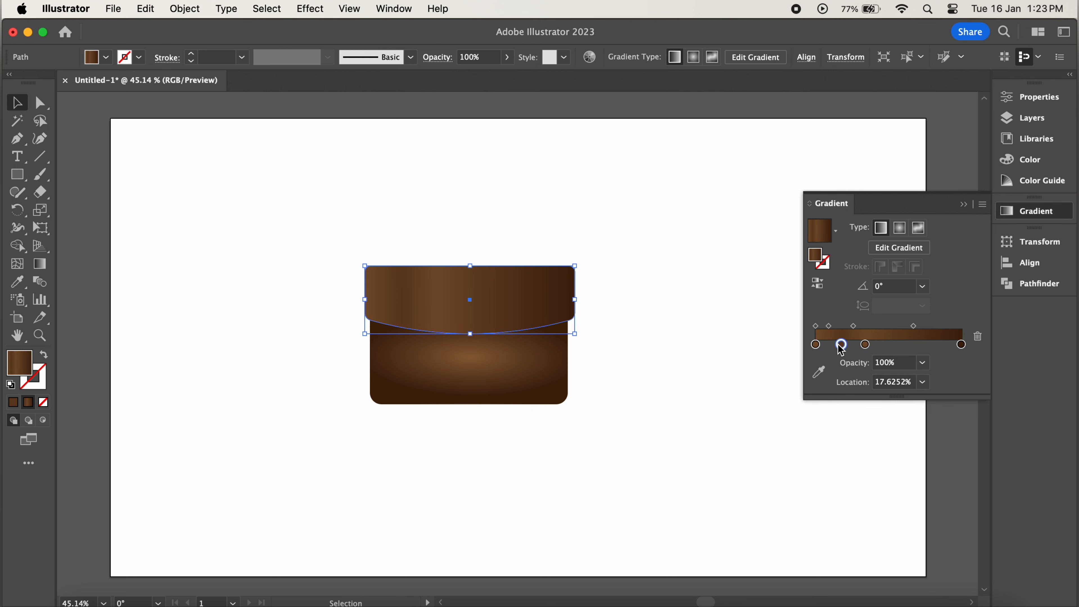
- Recolour the flap gradient's first two stops with a light brown swatch and the third stop with a medium brown swatch
double_click(841, 346)
left_click(823, 413)
left_click(832, 413)
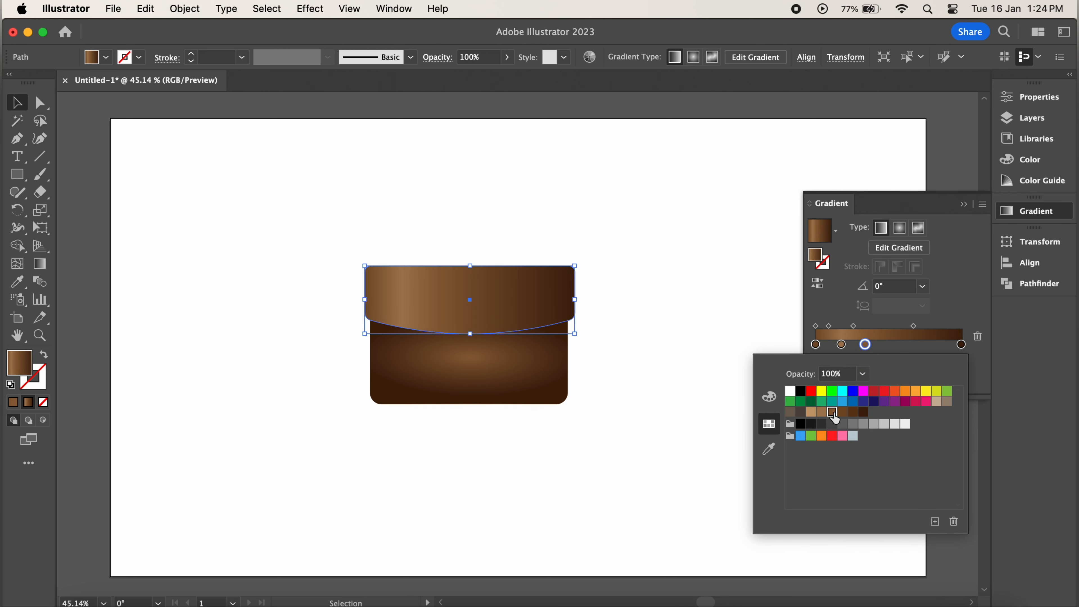
left_click(815, 345)
left_click(823, 414)
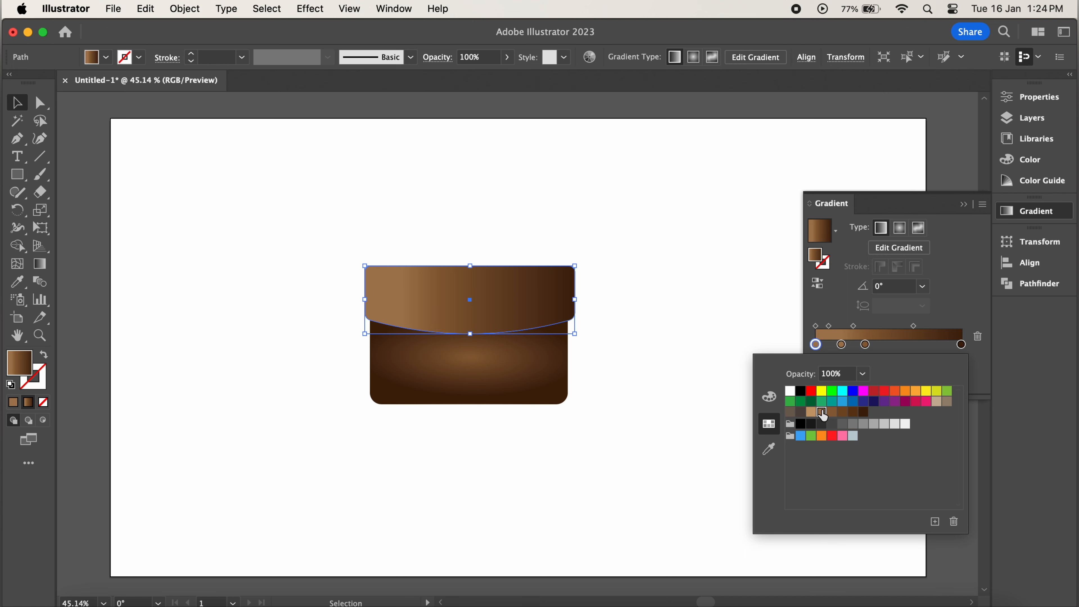
left_click(977, 200)
- Redirect the flap's gradient vertically from light at its upper edge to dark just below its lower edge, then deselect the flap
left_click(40, 263)
left_click_drag(463, 274, 465, 370)
left_click(469, 297)
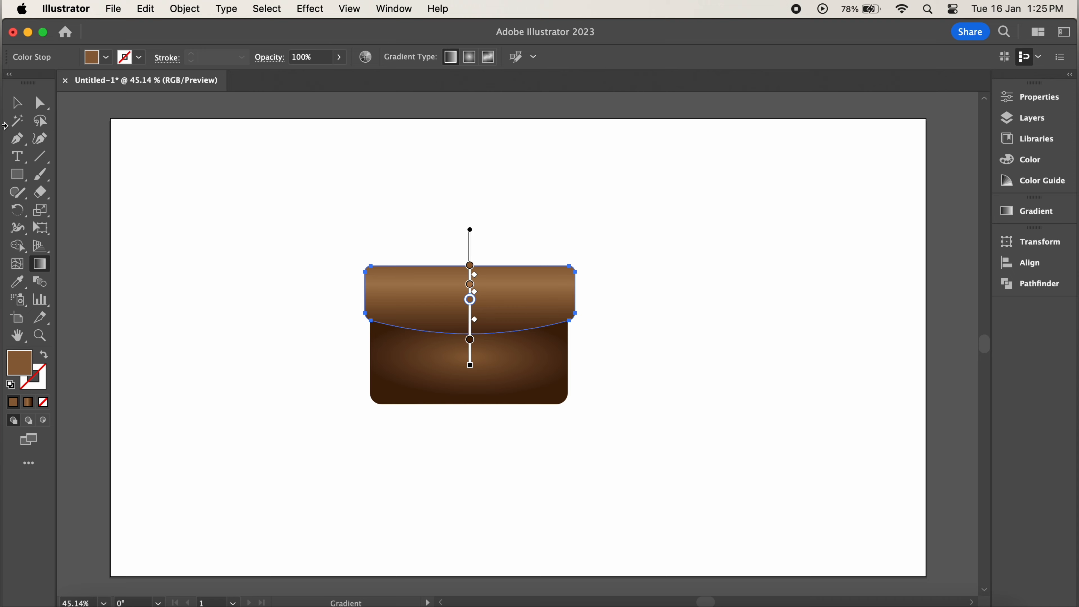
left_click(17, 103)
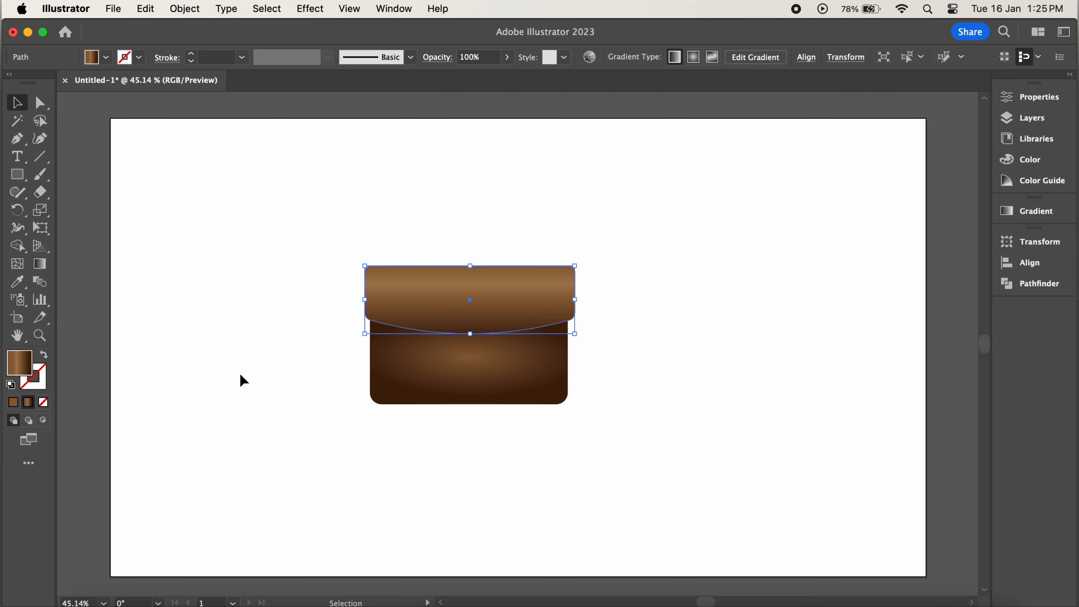
left_click(241, 378)
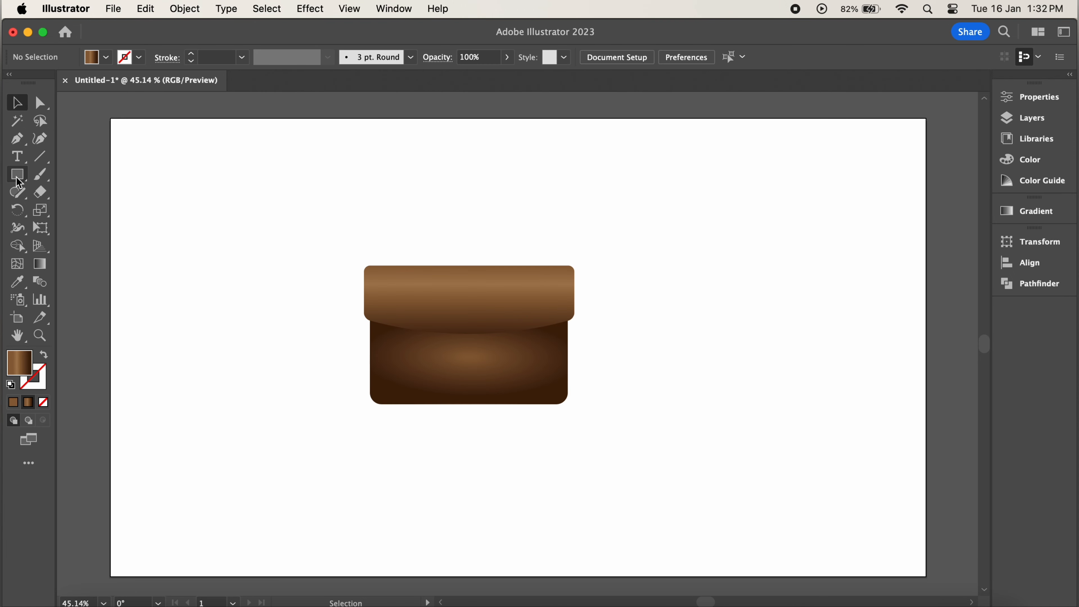
- Draw a body-wide rectangle over the flap, reaching just below it, and fill it with dark brown 331f0f
left_click_drag(370, 273, 569, 338)
left_click(43, 402)
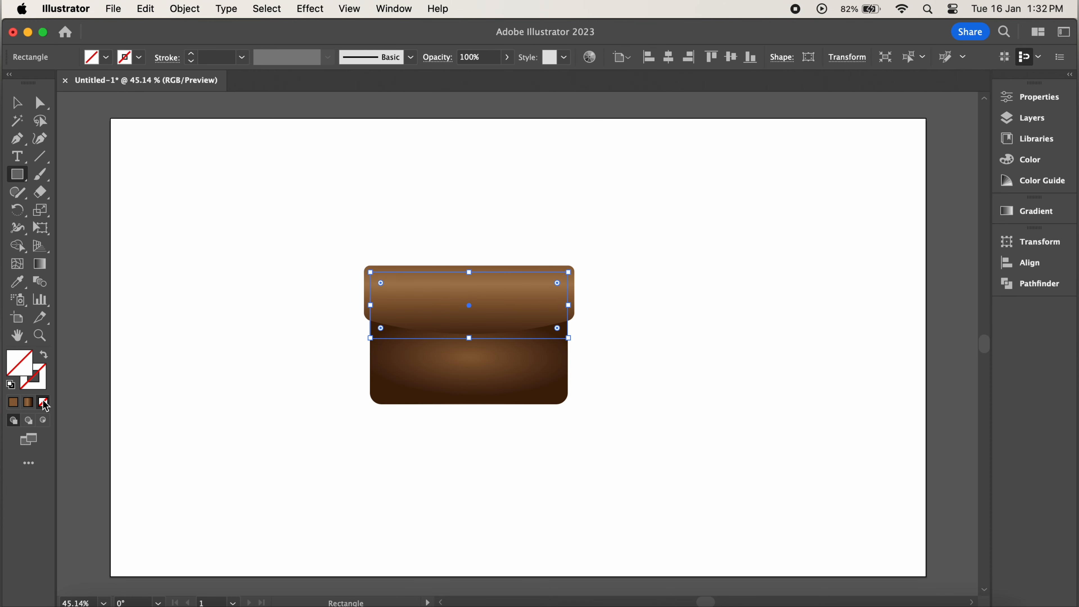
left_click(12, 403)
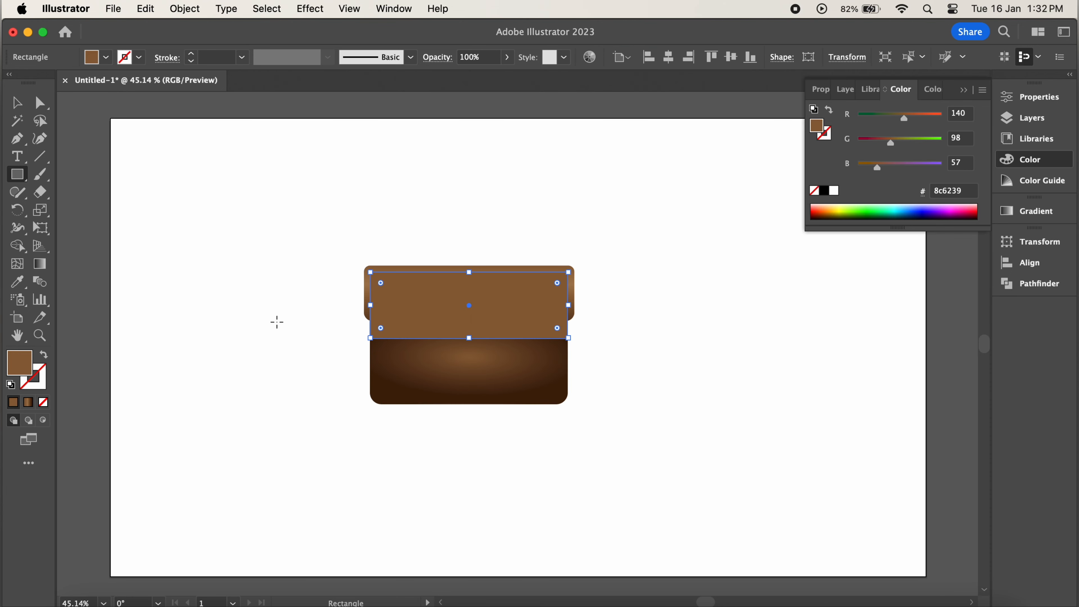
double_click(20, 363)
left_click_drag(476, 346, 475, 375)
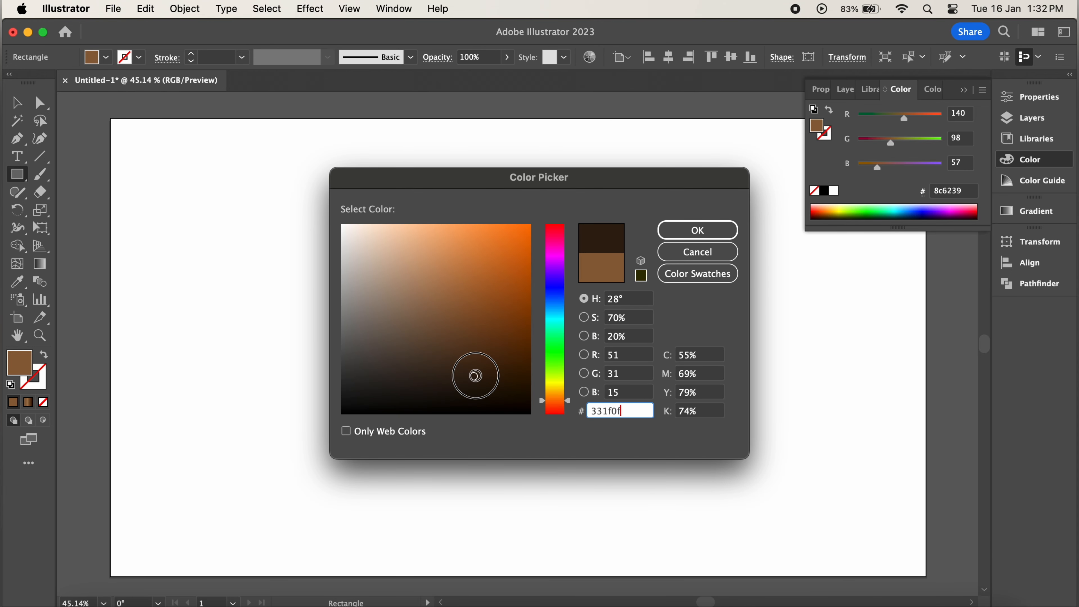
left_click(719, 230)
- Warp the dark rectangle with Arc Lower at -11% bend so its lower edge curves inward
left_click(310, 8)
mouse_move(489, 260)
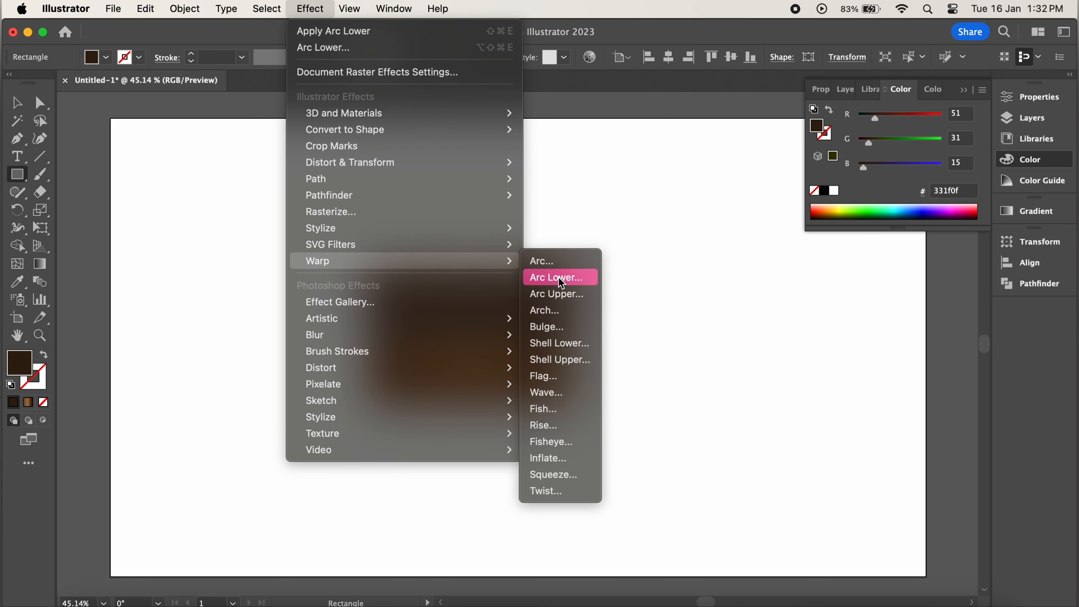
left_click(559, 278)
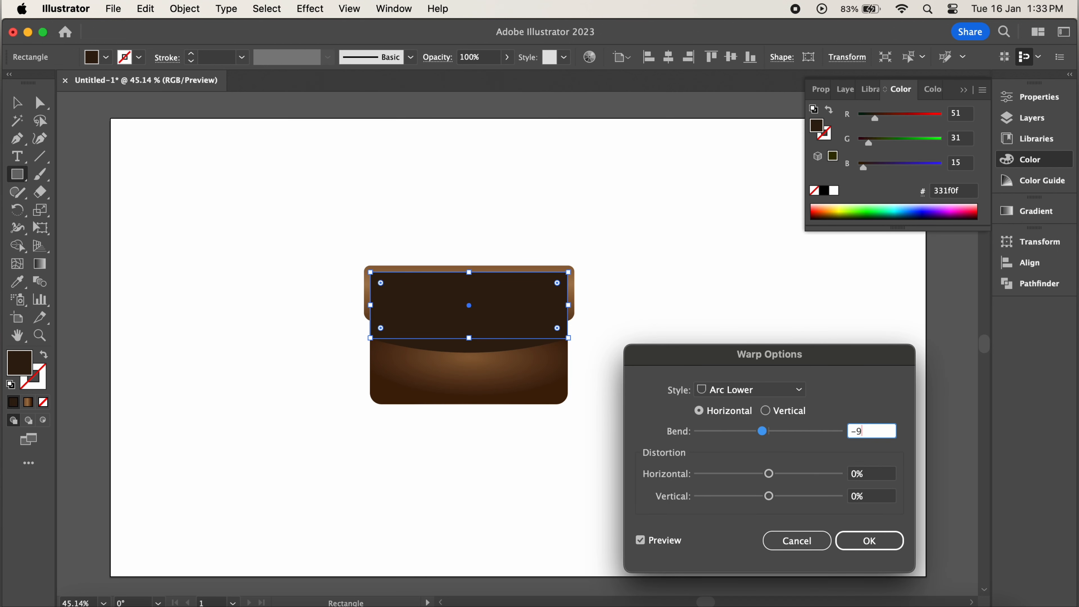
left_click(641, 543)
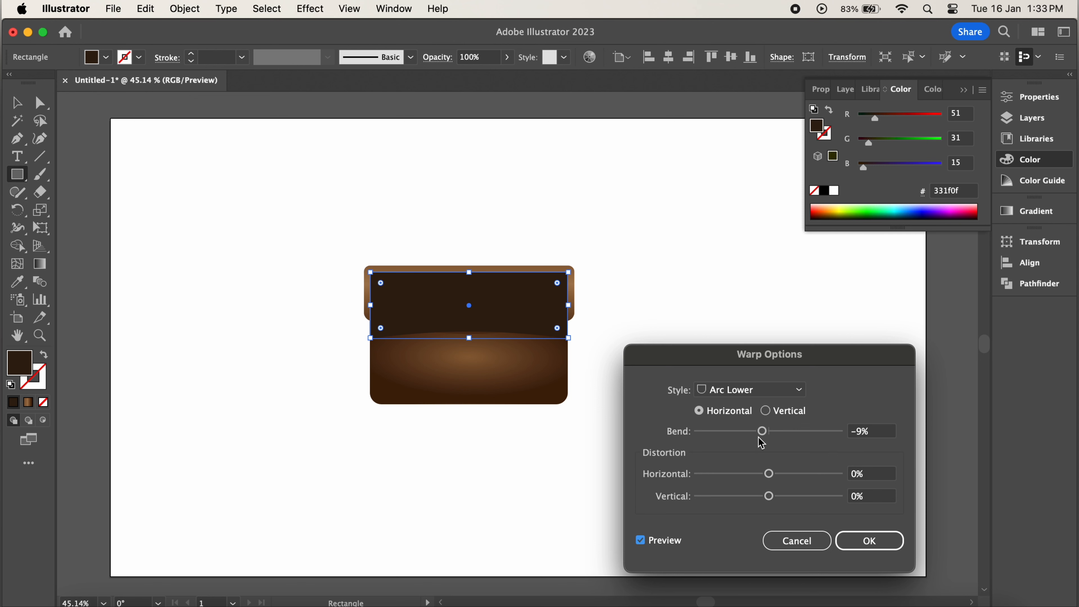
mouse_move(761, 442)
left_mouse_down()
mouse_move(747, 437)
mouse_move(761, 438)
left_mouse_up()
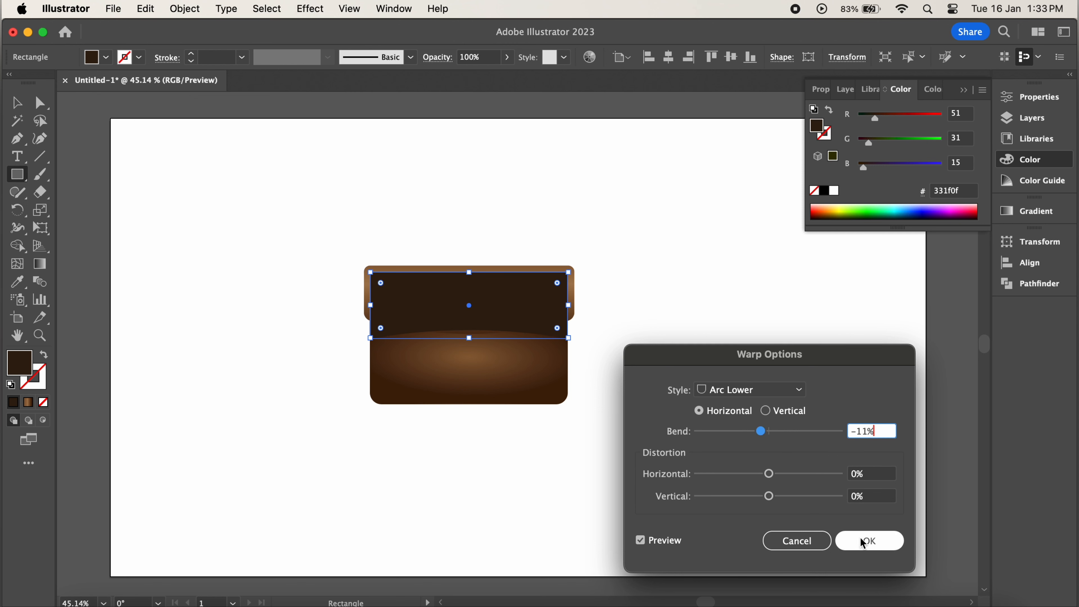
left_click(864, 545)
- Expand the dark shape's appearance and send it behind the flap as a shadow
right_click(523, 326)
left_click(185, 9)
left_click(185, 10)
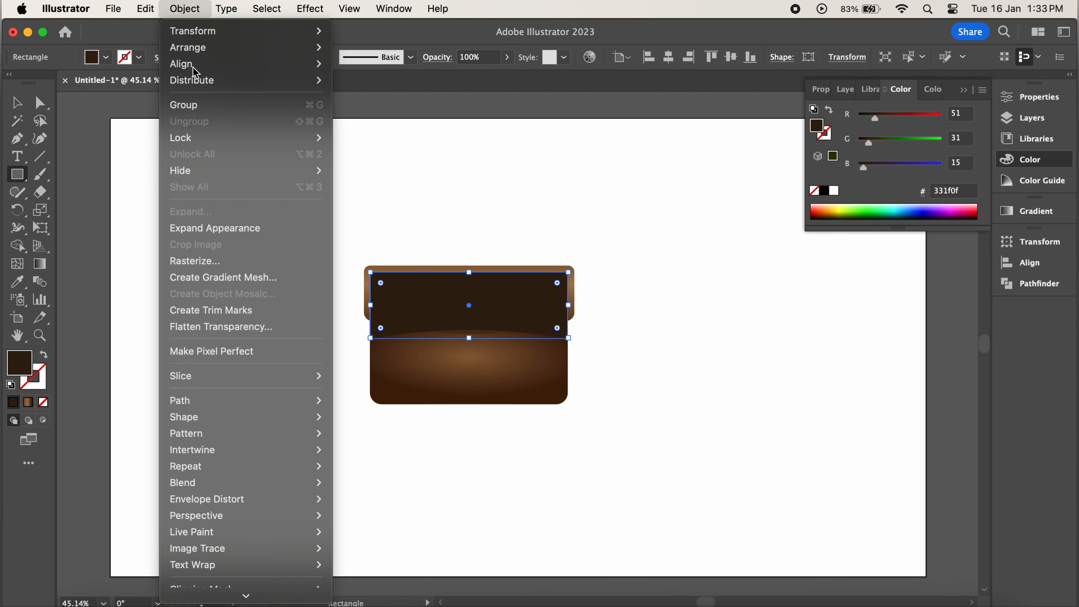
left_click(214, 228)
right_click(493, 307)
mouse_move(595, 508)
left_click(681, 549)
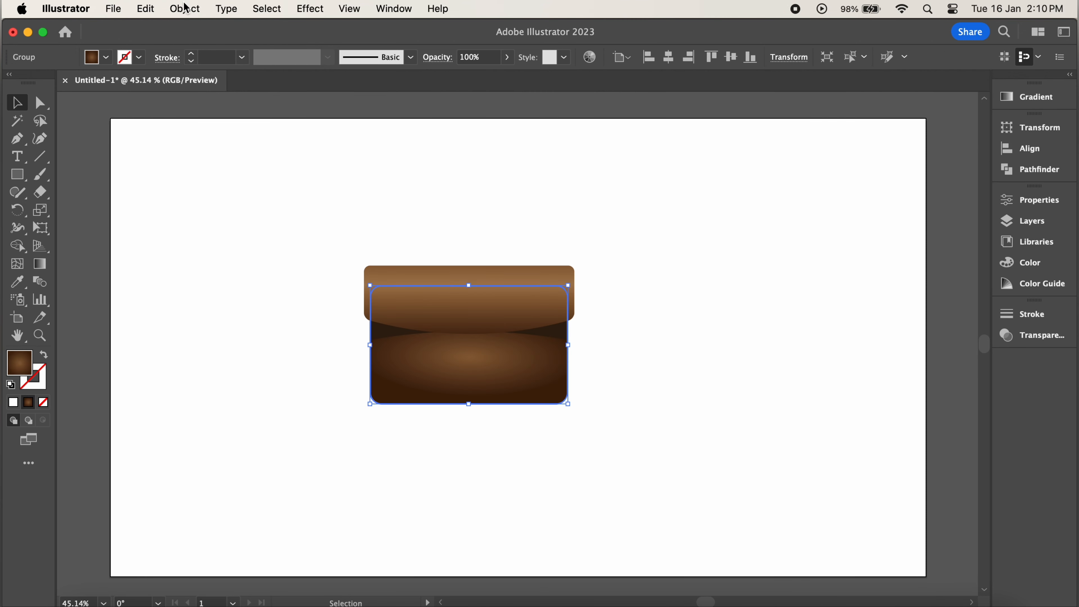
- Create an inset copy of the wallet body with an Offset Path of -8 px and miter joins
left_click(185, 10)
mouse_move(230, 400)
left_click(386, 445)
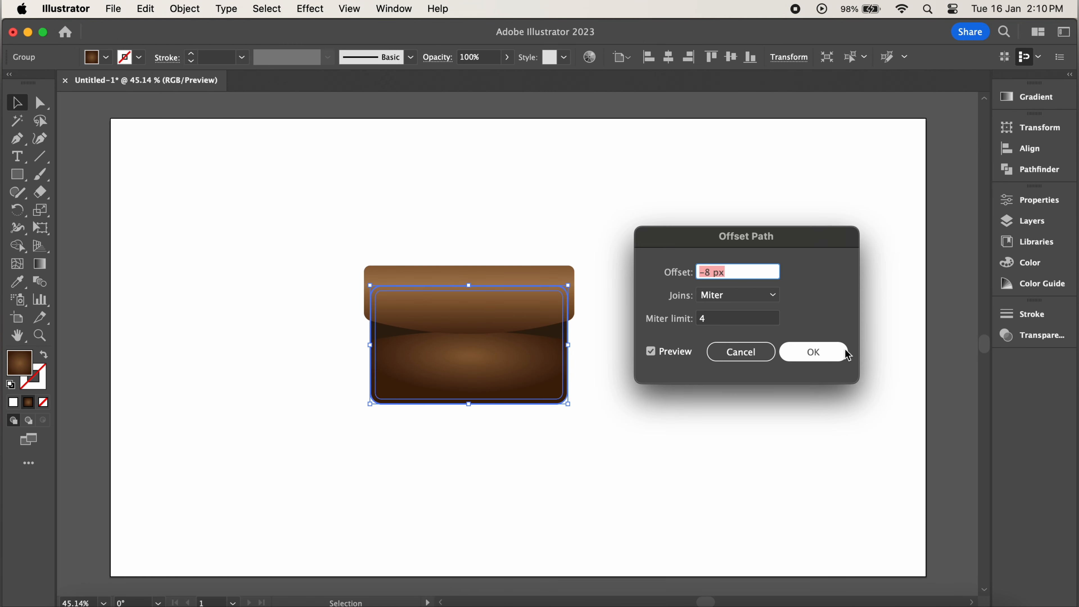
left_click(829, 357)
- Give the body and its inset copy a white 4 pt stroke, set opacity to 25% and restore the brown radial gradient fill
left_click(1029, 314)
left_click(912, 334)
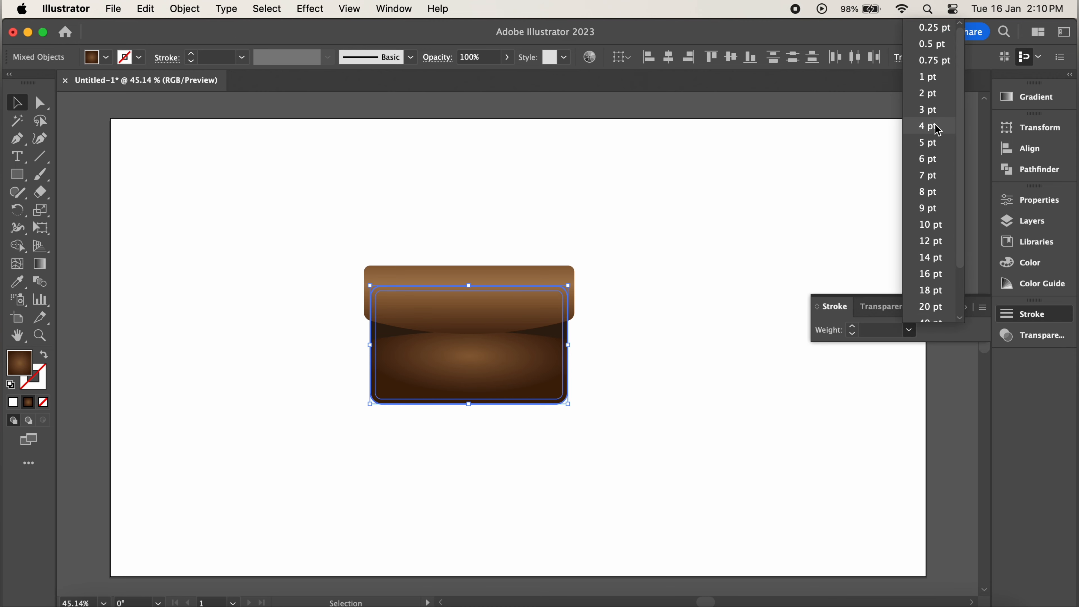
left_click(926, 125)
left_click(884, 306)
left_click(13, 400)
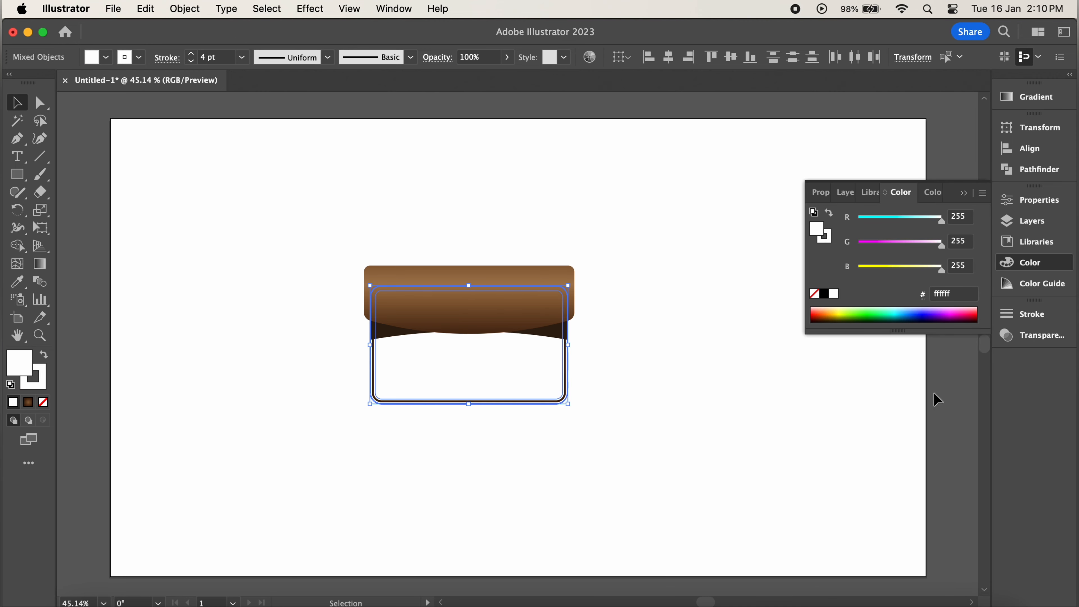
left_click(1021, 336)
left_click_drag(973, 334, 932, 349)
left_click(28, 402)
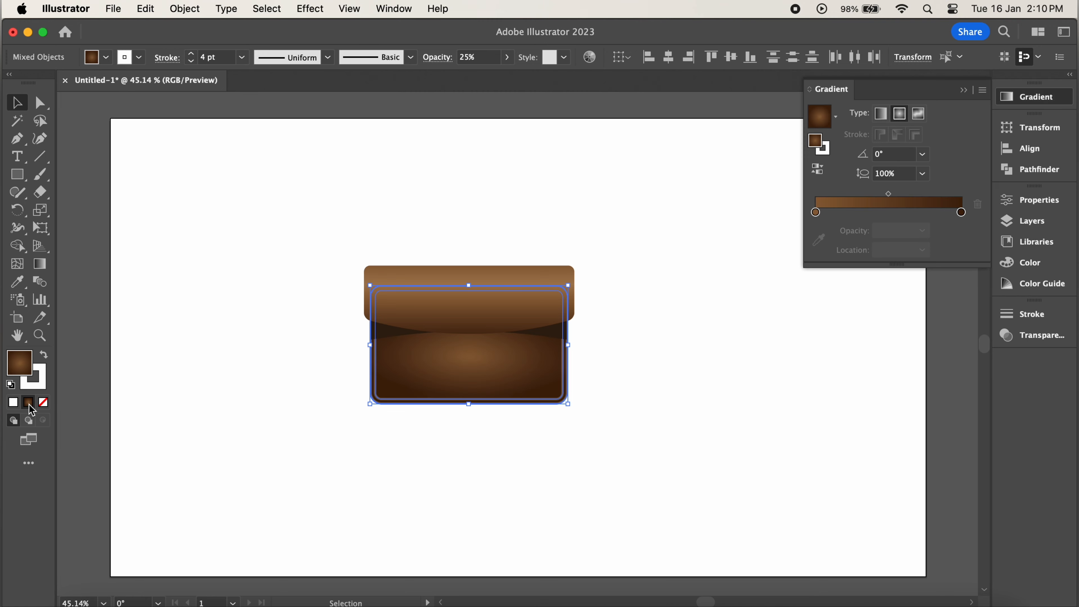
- Outline the strokes of the wallet body and its inset copy, then deselect them
left_click(193, 10)
mouse_move(212, 399)
left_click(419, 449)
left_click(676, 274)
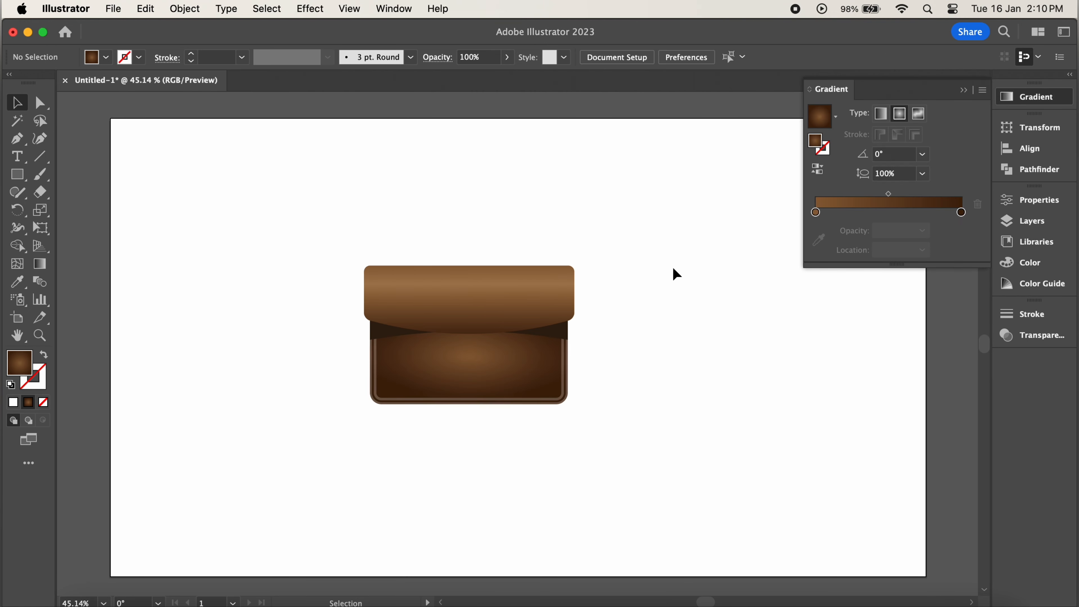
- Create an inset copy of the flap's shape with Offset Path
left_click(449, 306)
left_click(193, 8)
mouse_move(213, 399)
left_click(368, 452)
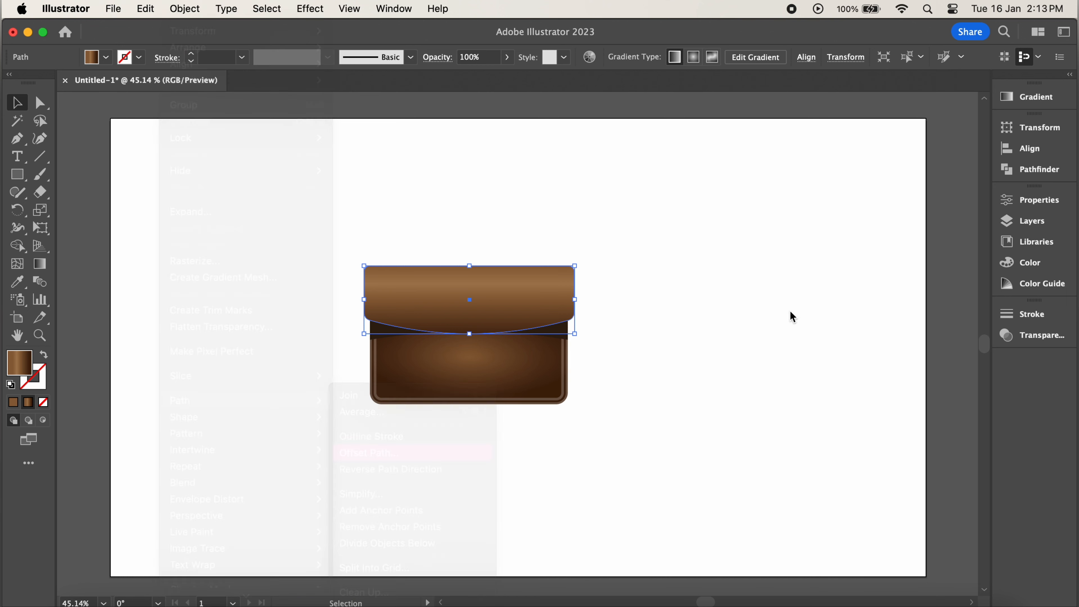
left_click(653, 351)
left_click(799, 353)
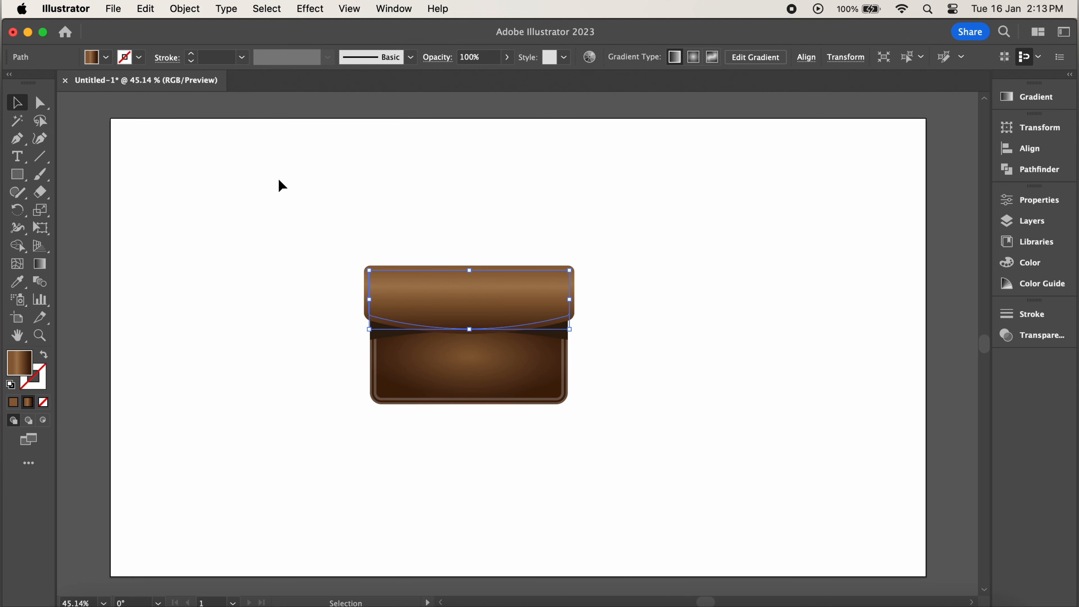
- Fill the flap's inset copy with white sampled from the artboard and set its opacity to 25%
left_click(20, 286)
left_click(378, 431)
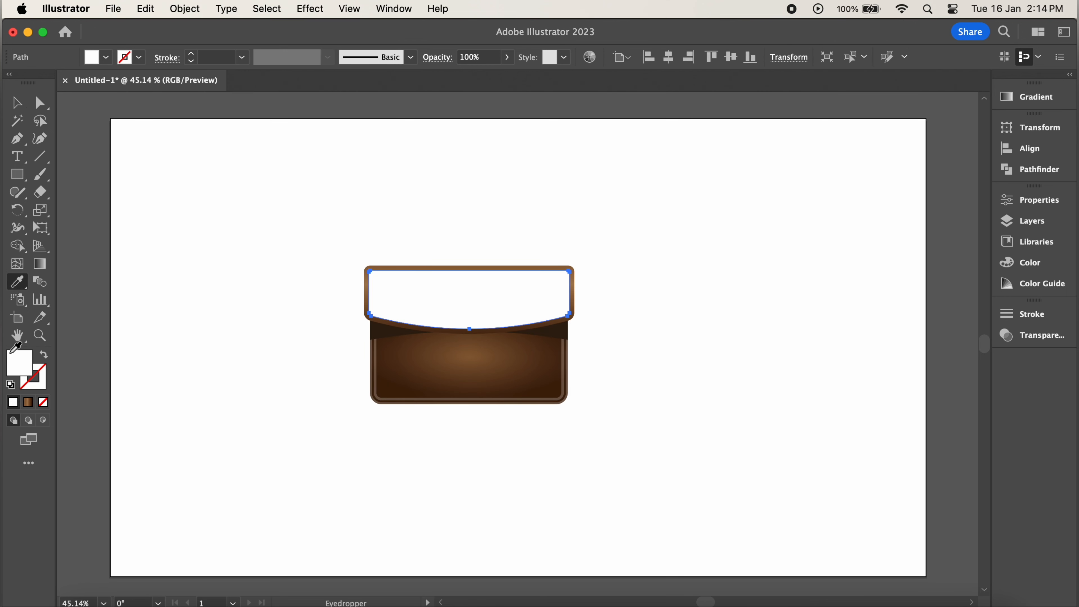
left_click(30, 405)
left_click(381, 433)
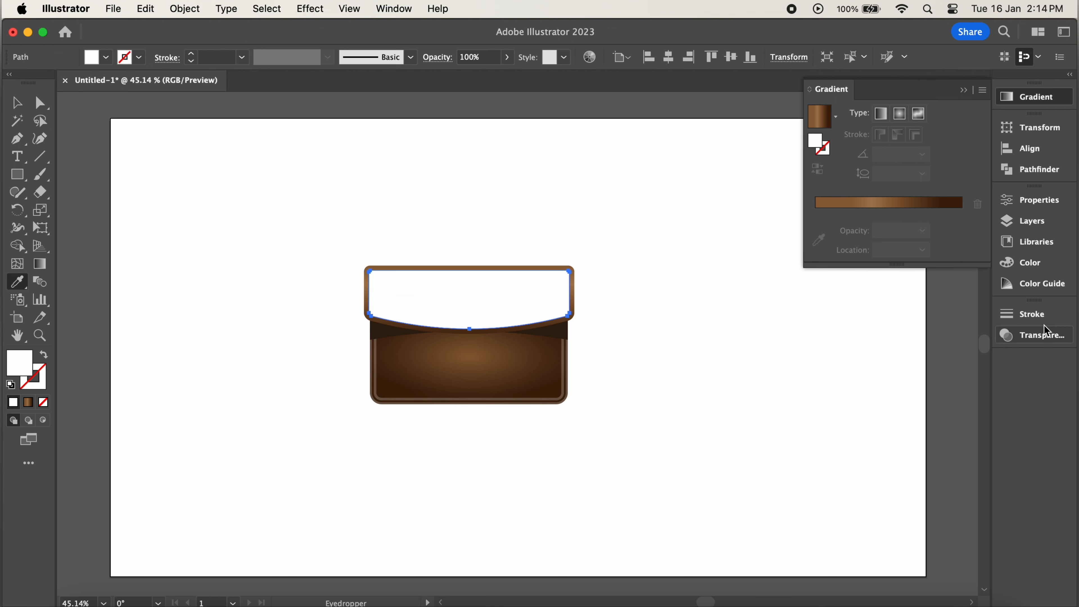
left_click(1033, 335)
left_click(975, 331)
left_click_drag(973, 348, 934, 348)
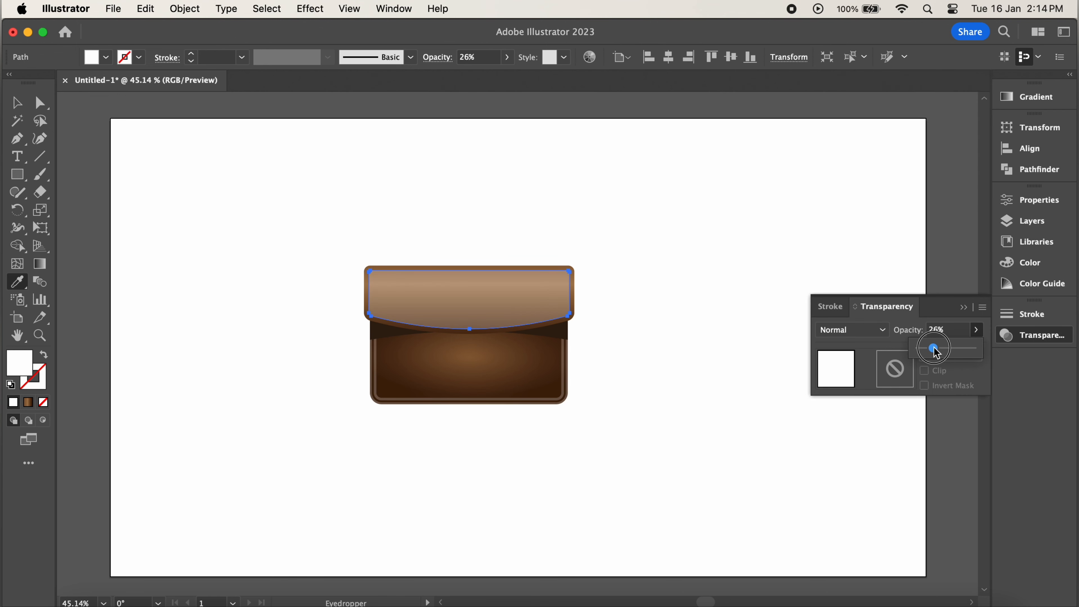
left_click(947, 330)
type("25")
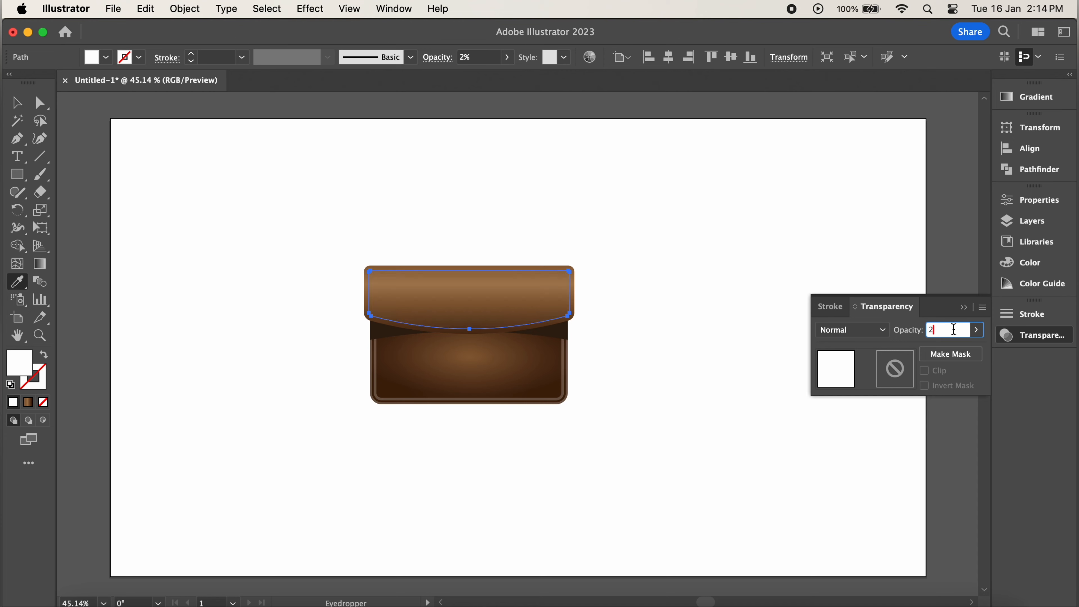
left_click(965, 308)
- Restore the brown gradient fill on the flap's inset copy and give it a white 4 pt stroke
left_click(29, 403)
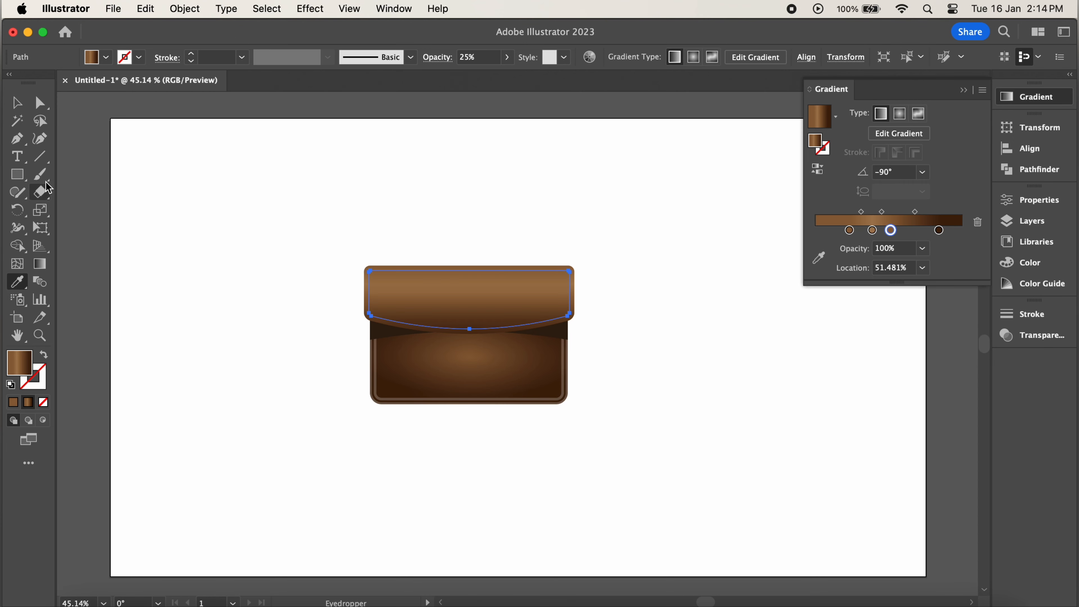
left_click(16, 102)
left_click(86, 316)
left_click(395, 306)
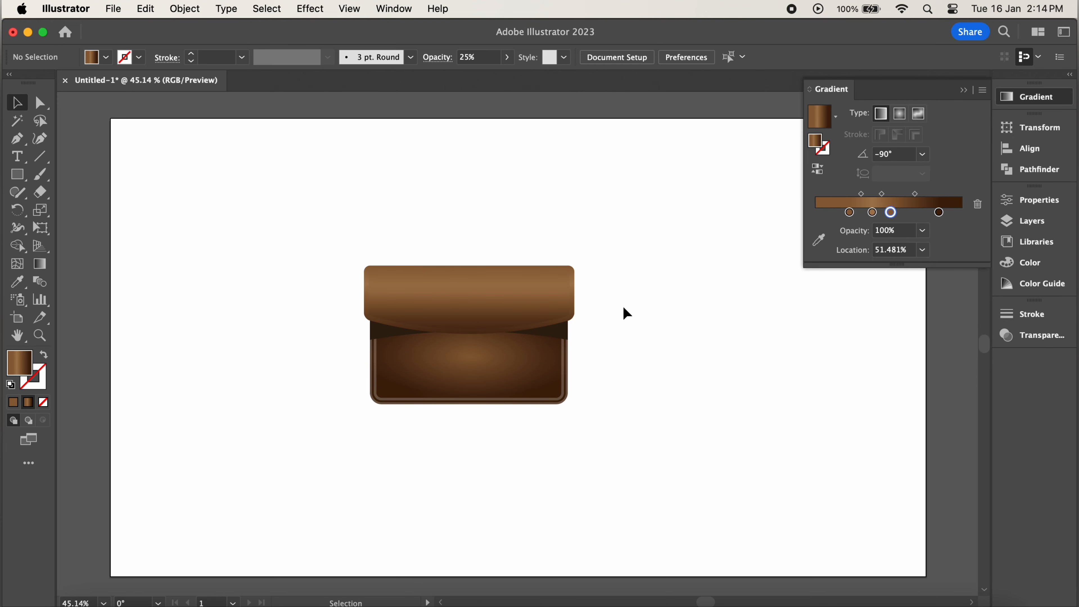
left_click(1025, 314)
left_click(909, 330)
left_click(936, 125)
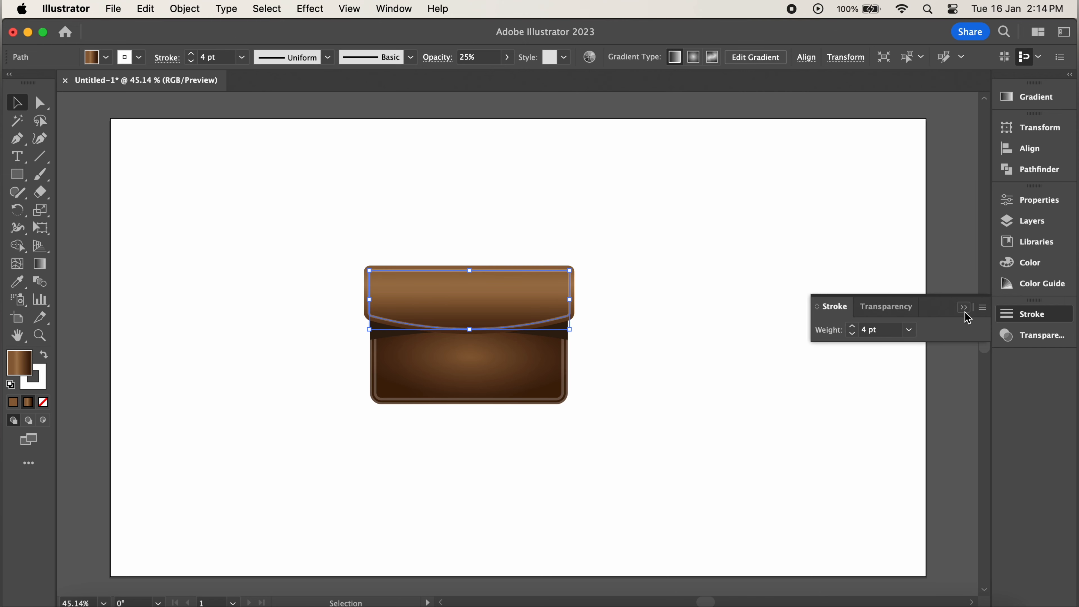
left_click(965, 308)
left_click(565, 176)
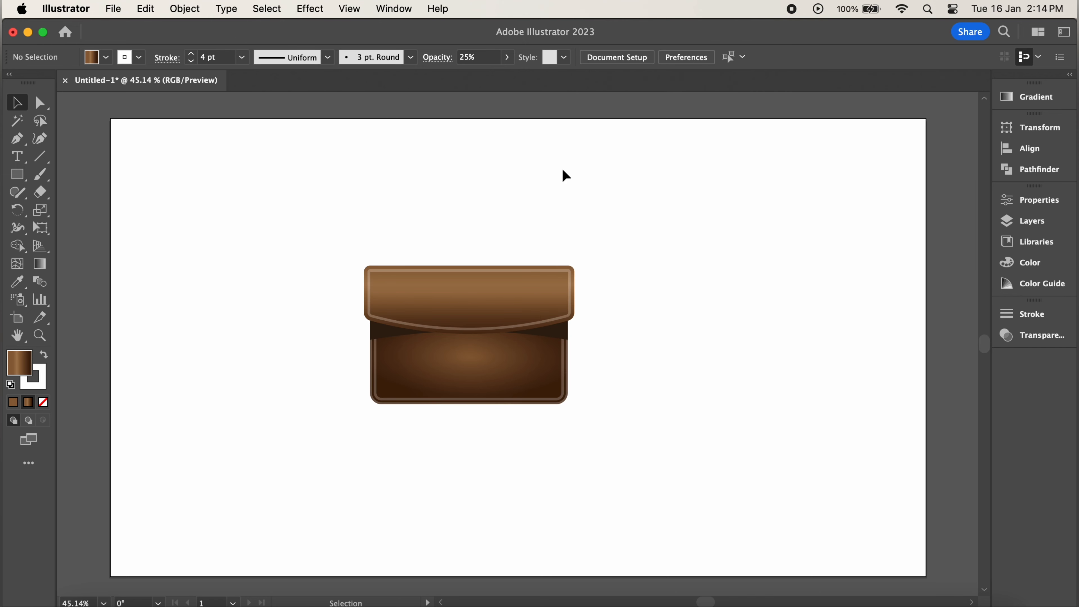
- Remove the upper edge of the flap's inset line with the Direct Selection tool
left_click(17, 147)
left_click(41, 103)
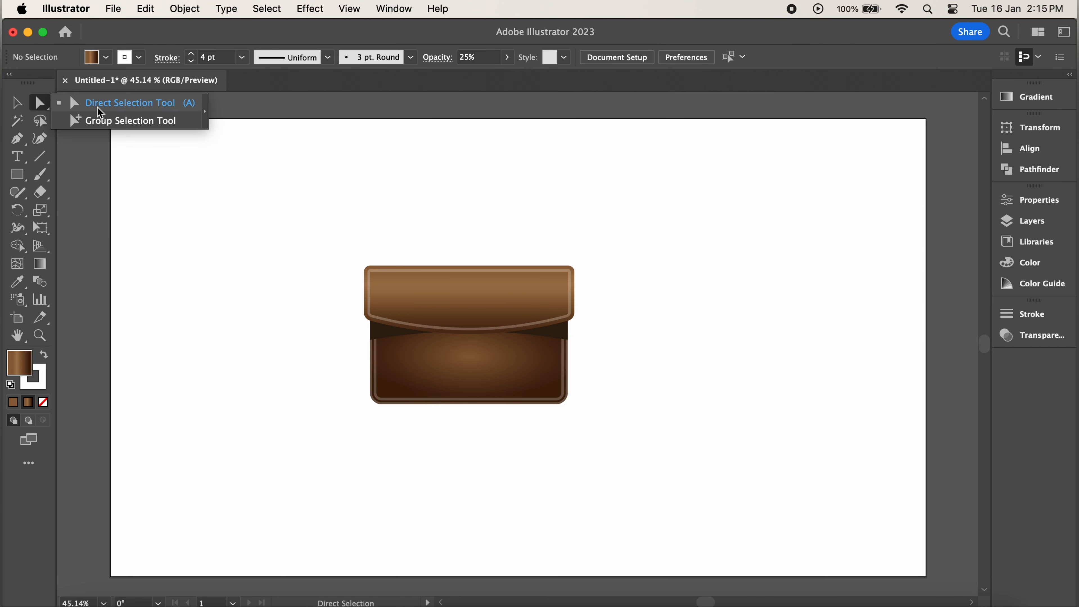
left_click(372, 276)
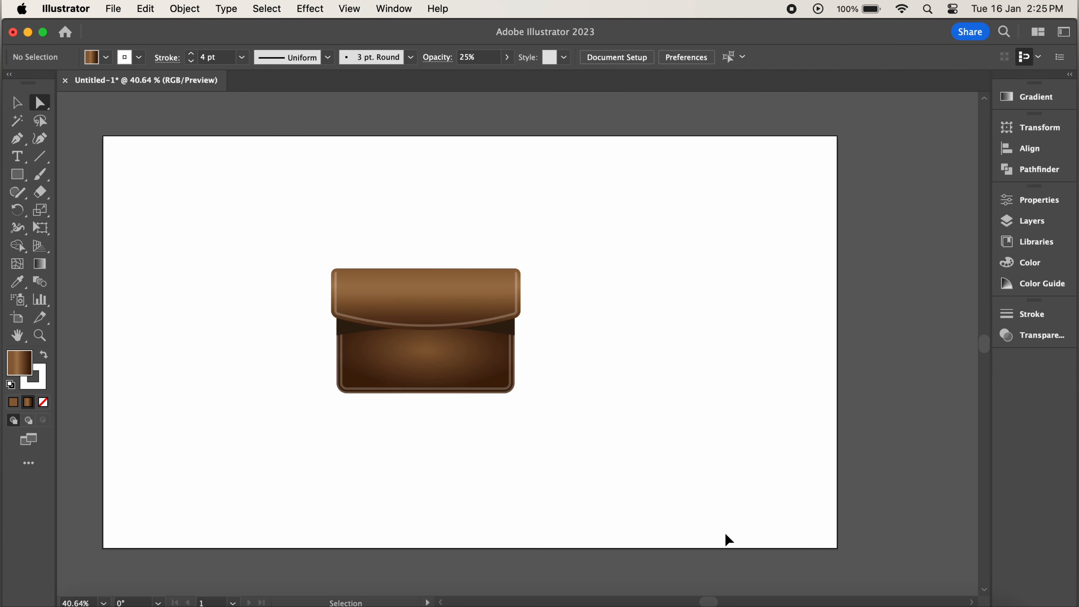
- Draw a small clasp rectangle over the middle of the flap's curved edge and nudge it to the right and up
key("super+1")
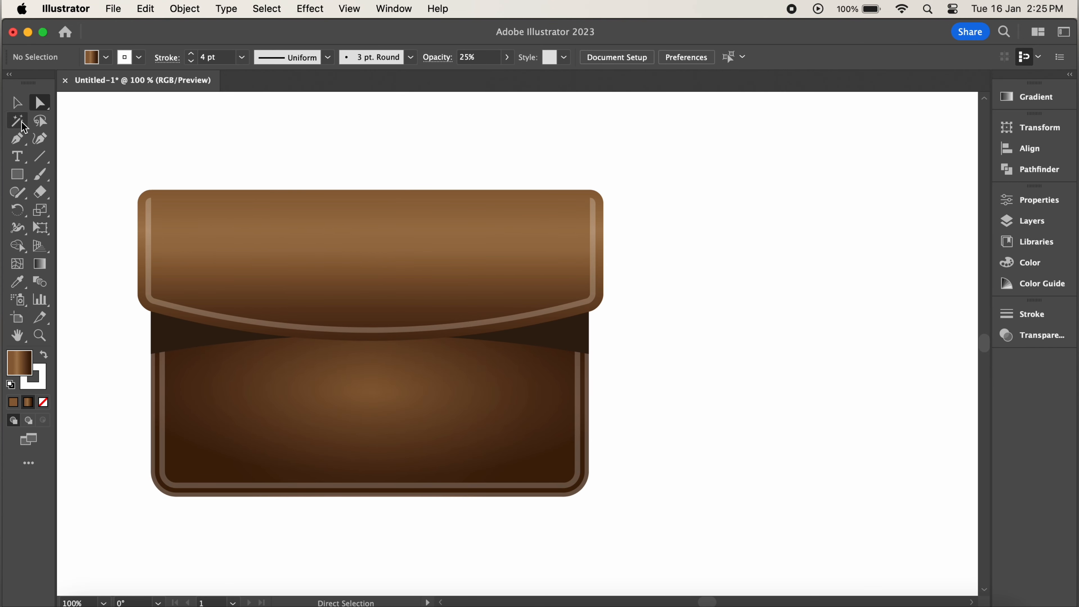
left_click(17, 174)
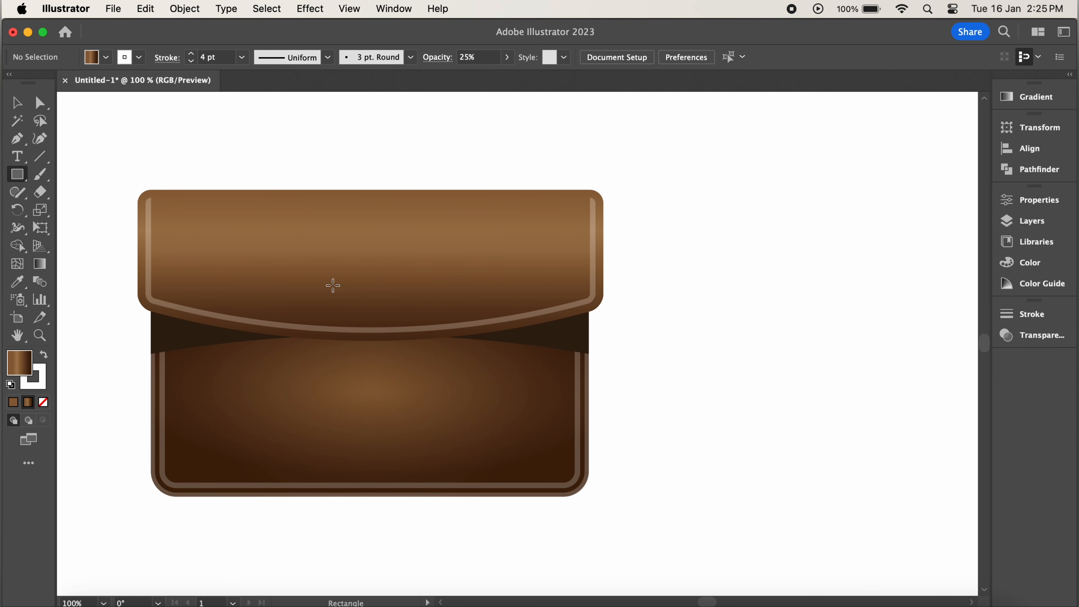
left_click(29, 180)
left_click_drag(312, 316, 388, 375)
left_click_drag(340, 344, 350, 340)
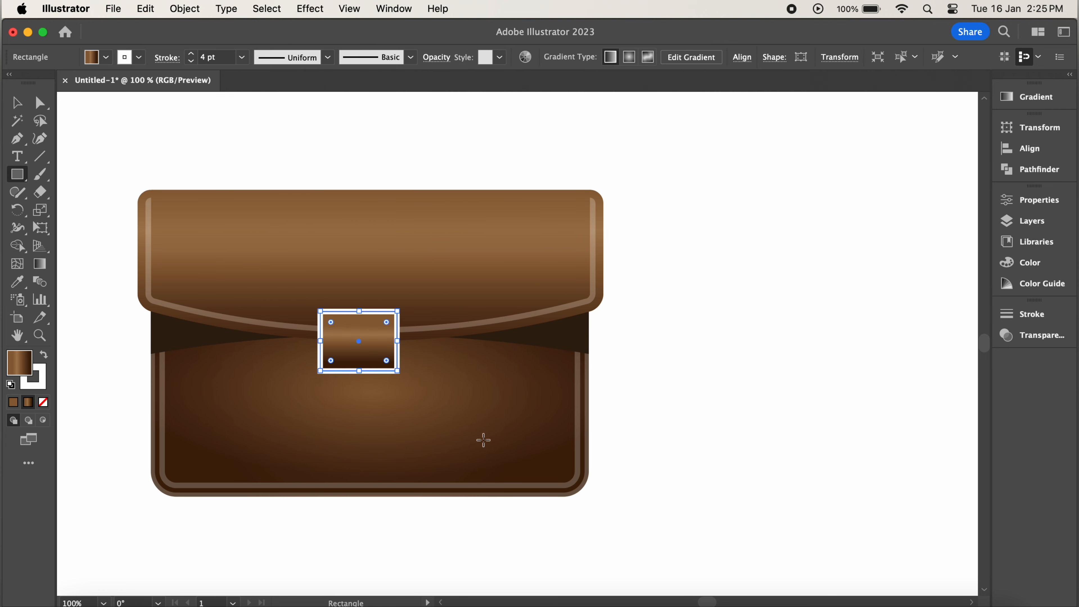
key("Right")
key("Right")
key("Right")
key("Right")
key("Up")
key("Up")
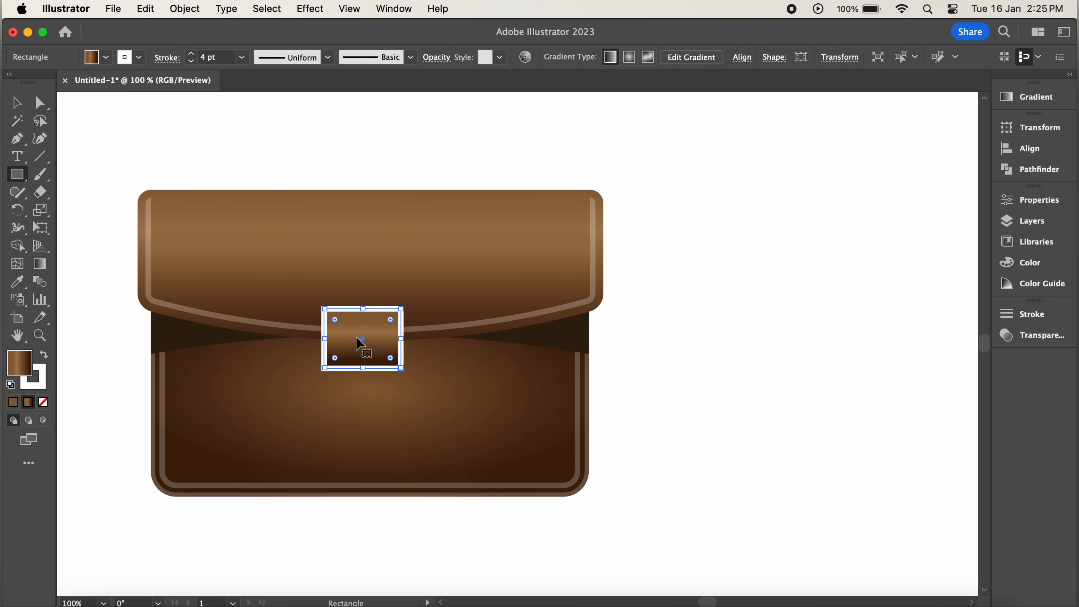
- Replace the clasp rectangle's white stroke with a 1 pt linear gradient stroke and make its starting stop white
left_click(43, 401)
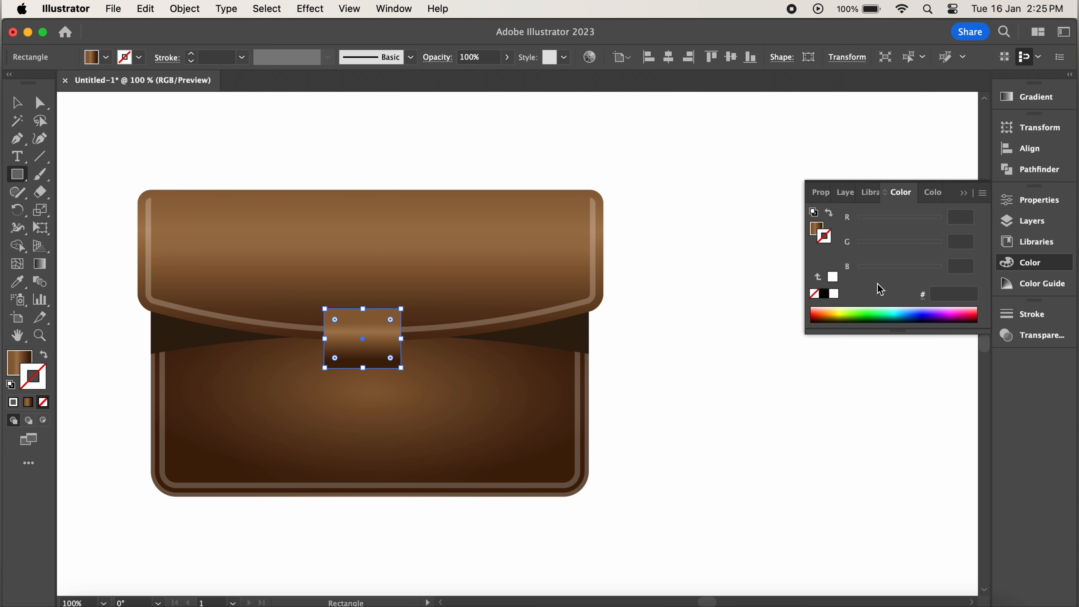
left_click(1024, 95)
left_click(833, 203)
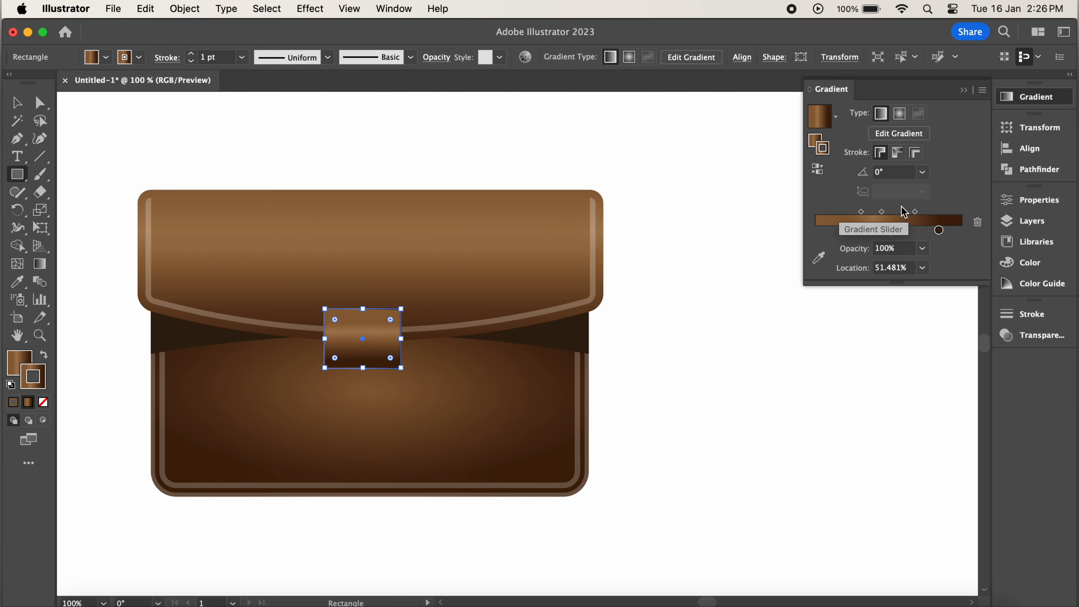
key("Delete")
key("super+z")
left_click_drag(873, 230, 794, 231)
double_click(815, 231)
left_click(790, 277)
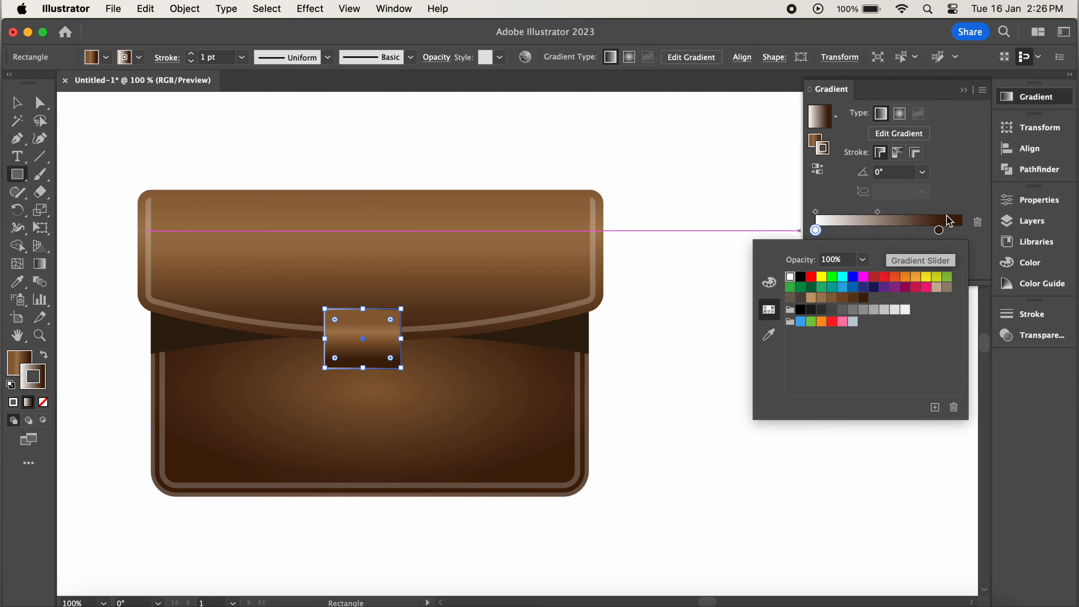
- Remove the extra dark brown stop from the clasp's stroke gradient and color its end stop gray
left_click(939, 230)
left_click_drag(939, 230, 957, 230)
double_click(956, 230)
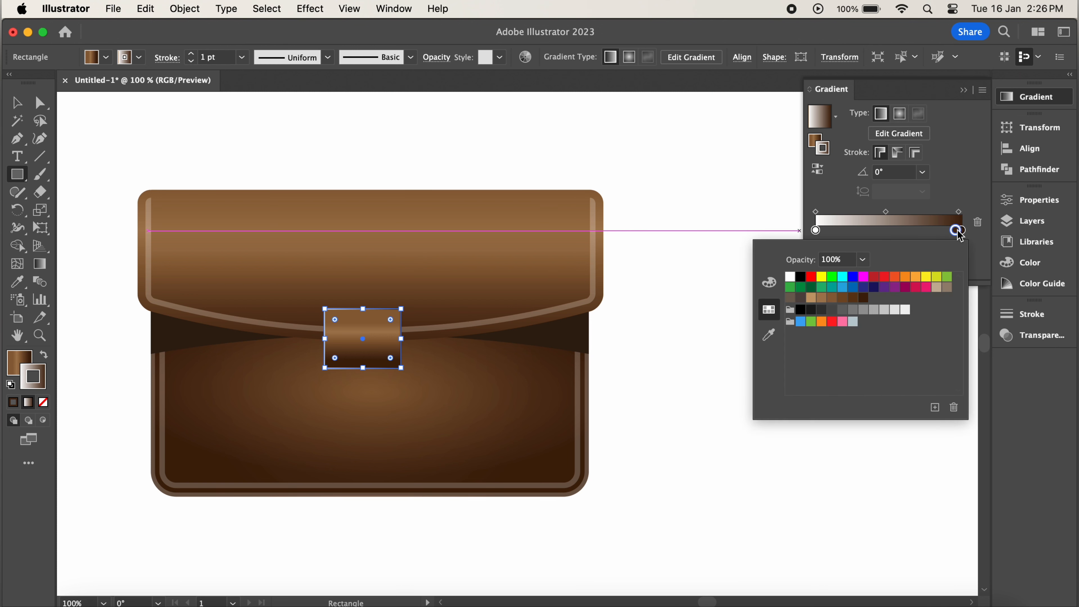
left_click(958, 231)
left_click(979, 223)
left_click(962, 230)
double_click(962, 230)
left_click(863, 310)
- Move the outer stops of the clasp's fill gradient to the ends of the ramp and make the starting stop white
left_click(15, 360)
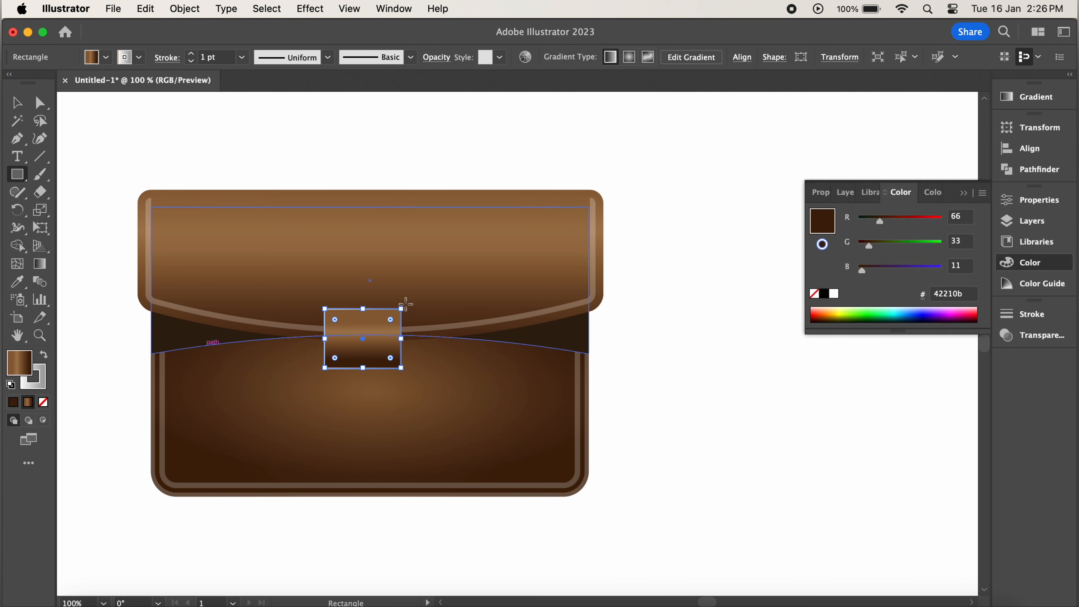
left_click(1034, 97)
left_click_drag(939, 230, 977, 233)
left_click_drag(854, 231, 820, 232)
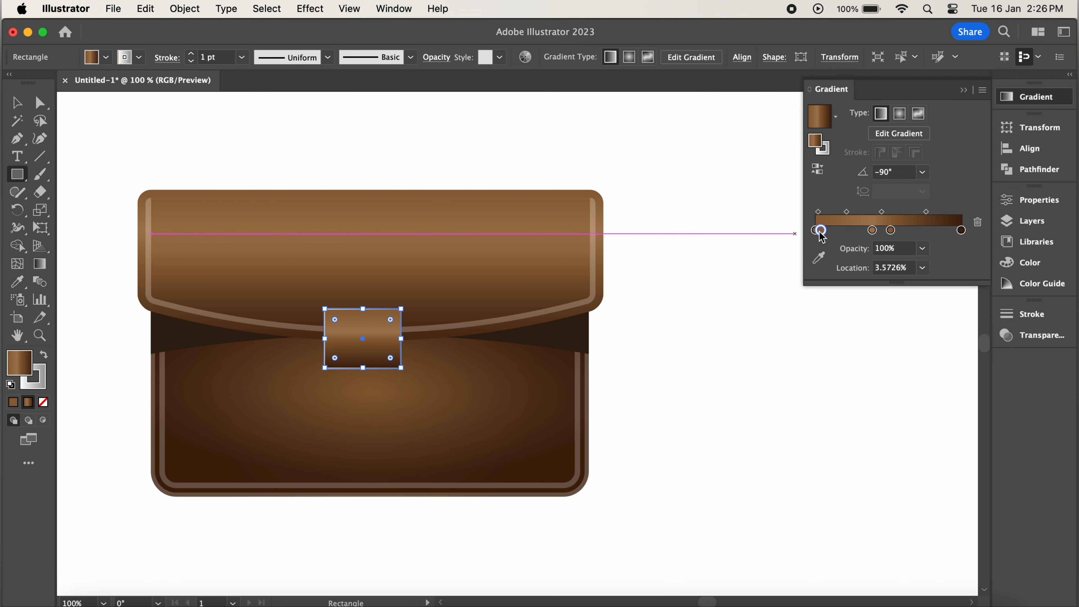
double_click(823, 229)
left_click(790, 277)
- Color the end stop of the clasp's fill gradient dark gray and delete the two brown middle stops
left_click(961, 230)
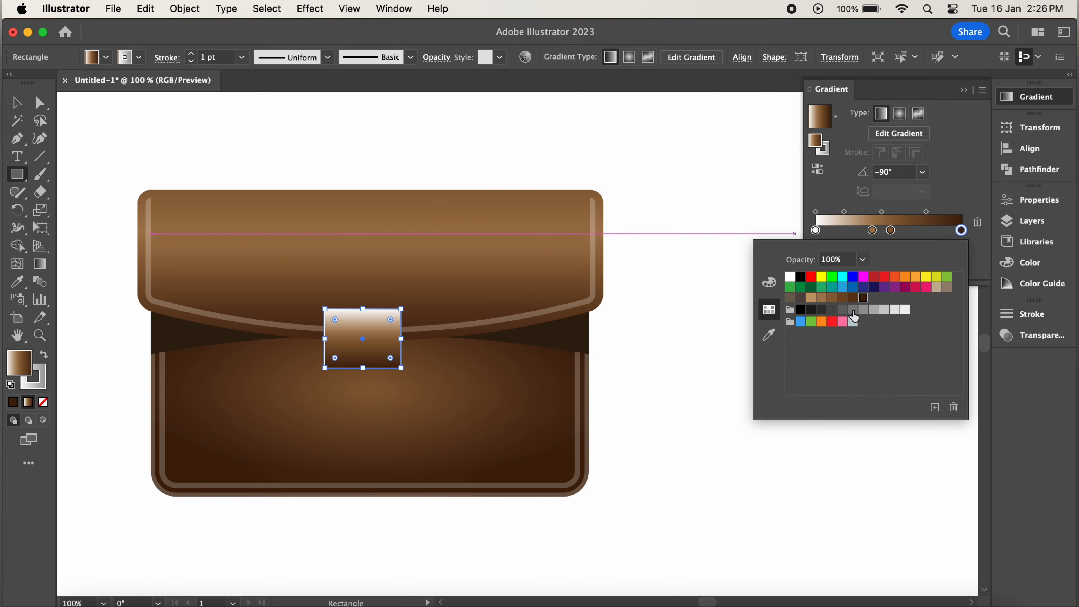
left_click(842, 309)
left_click(872, 230)
left_click(977, 222)
left_click(890, 230)
left_click(977, 222)
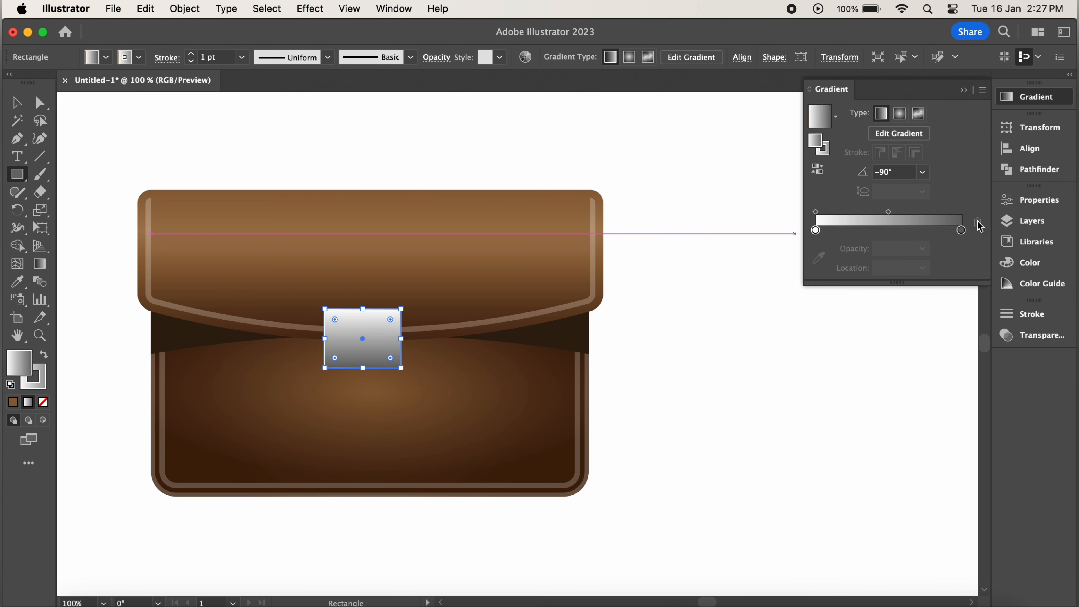
- Shift the clasp fill gradient's midpoint to about 20% and lighten the end stop to medium gray (#808080)
left_click_drag(888, 212, 847, 218)
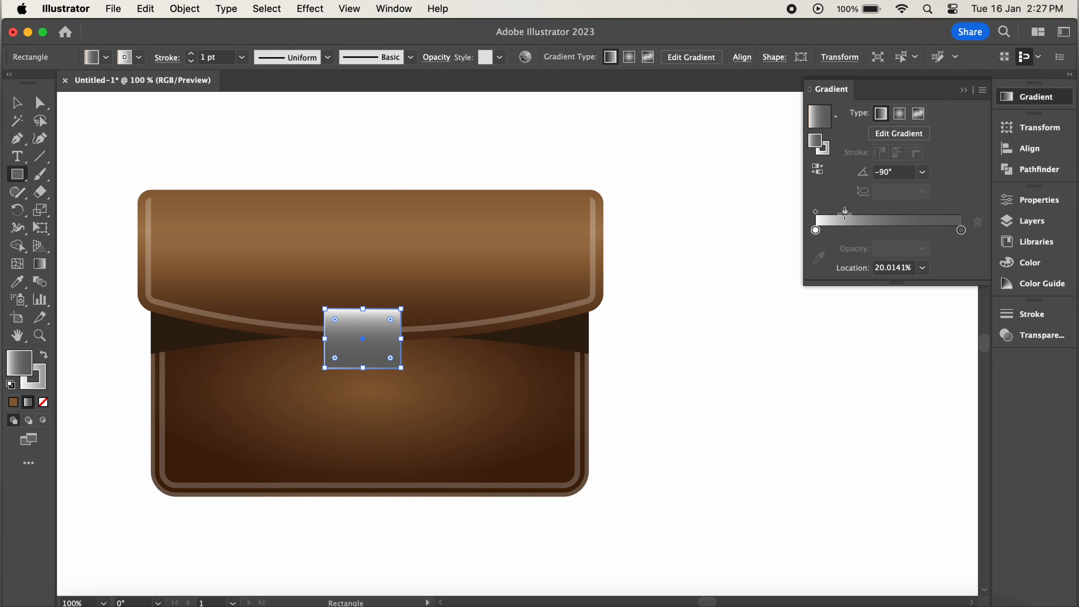
left_click(924, 270)
left_click(945, 320)
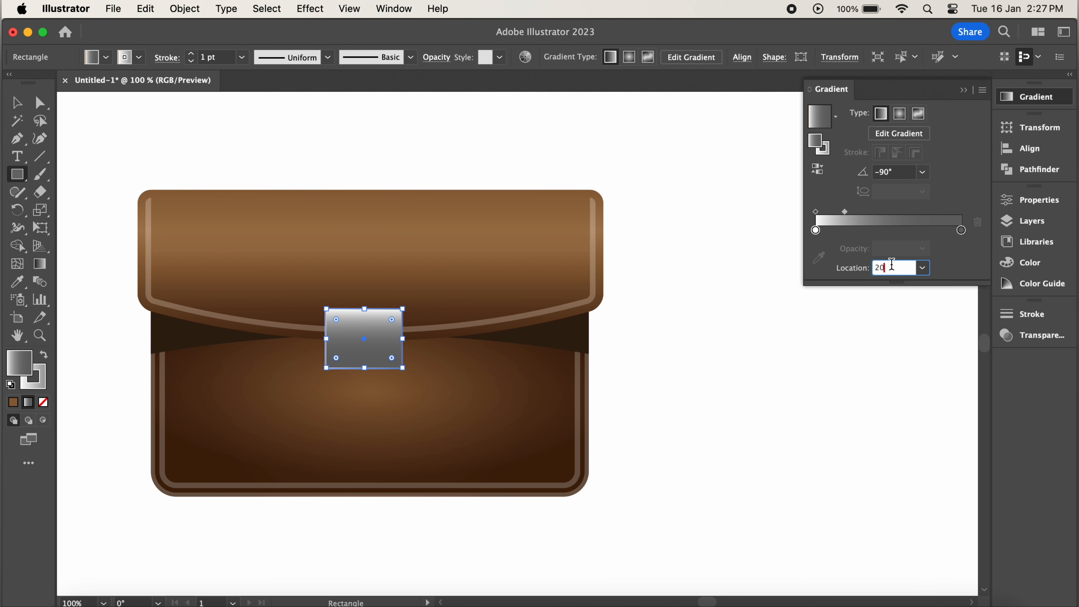
double_click(962, 230)
left_click(749, 224)
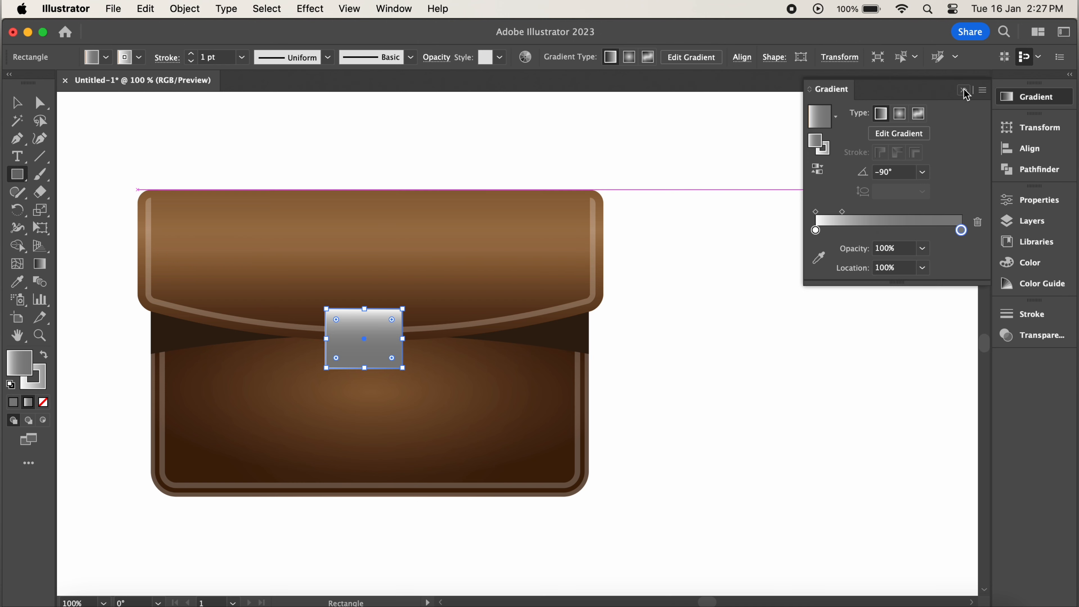
- Create an inset copy of the clasp rectangle with an Offset Path of -3 px and miter joins
left_click(964, 90)
left_click(252, 9)
mouse_move(184, 9)
mouse_move(246, 401)
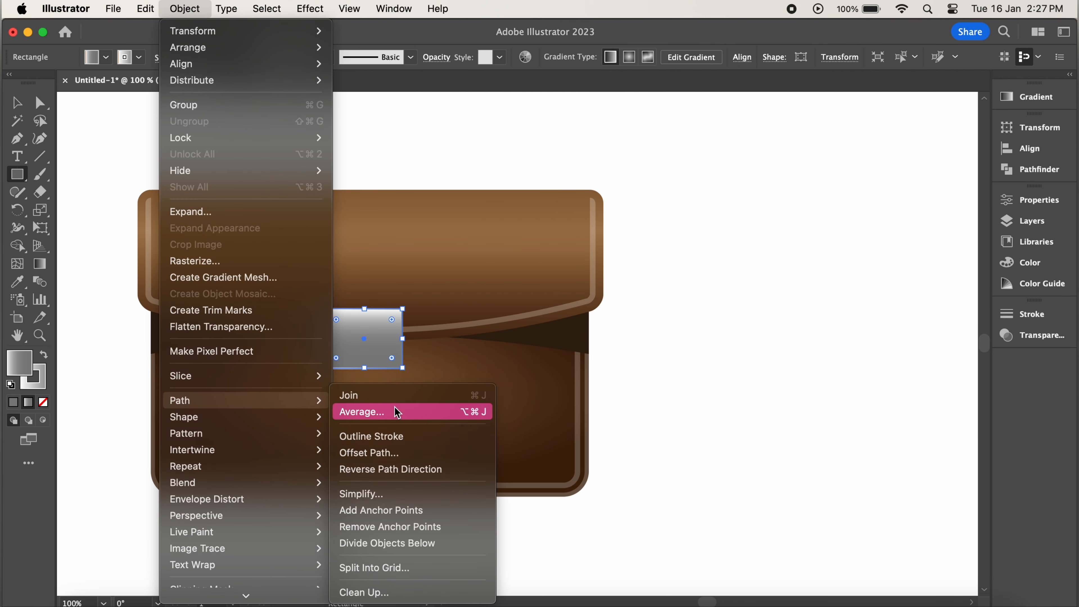
left_click(419, 459)
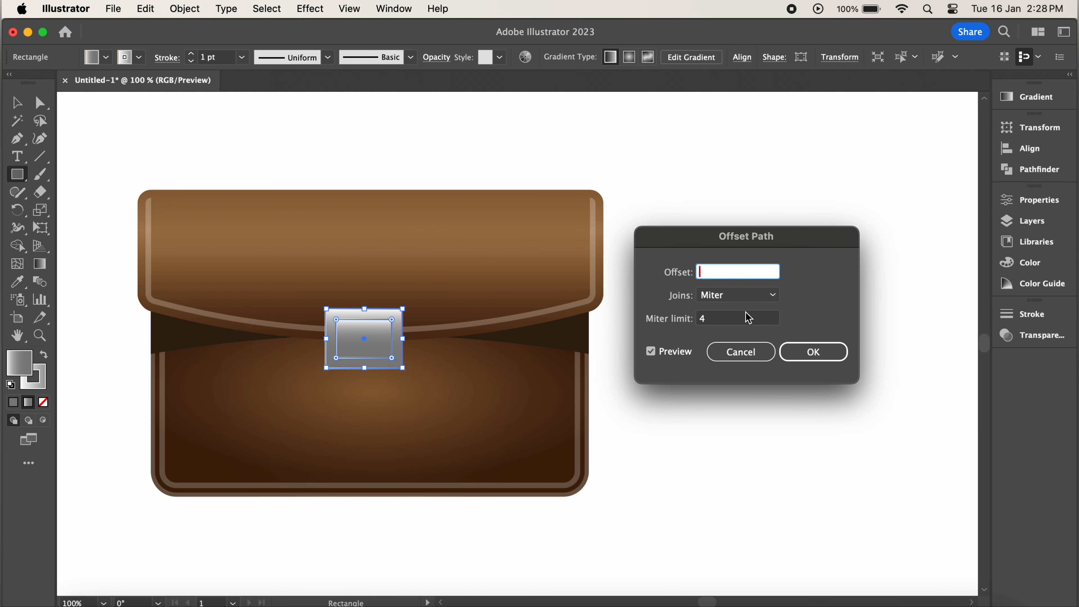
left_click(651, 352)
left_click(651, 352)
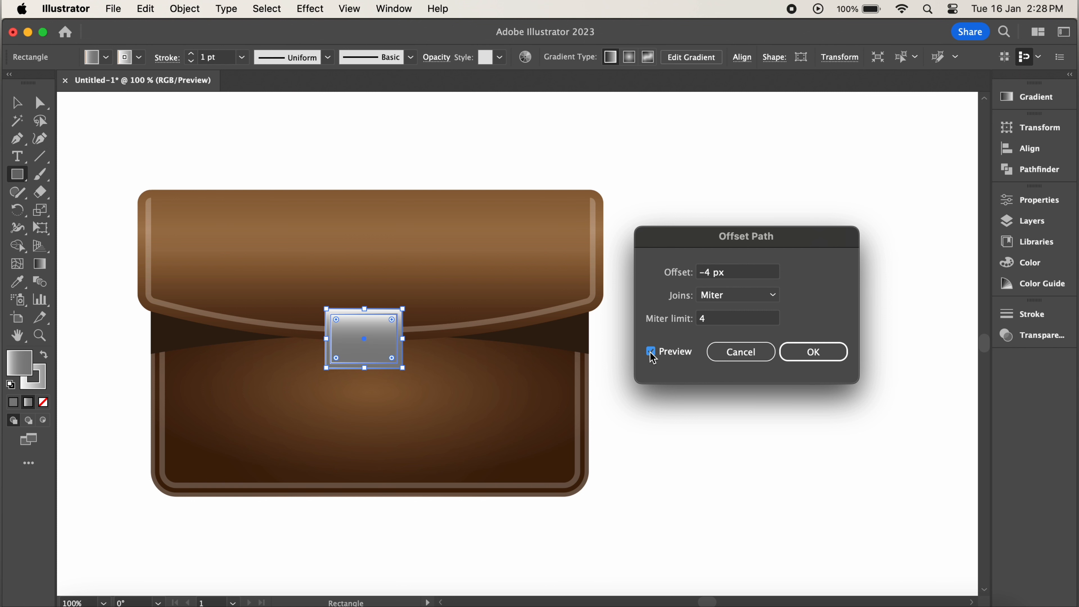
left_click(711, 272)
left_click(651, 352)
left_click(651, 352)
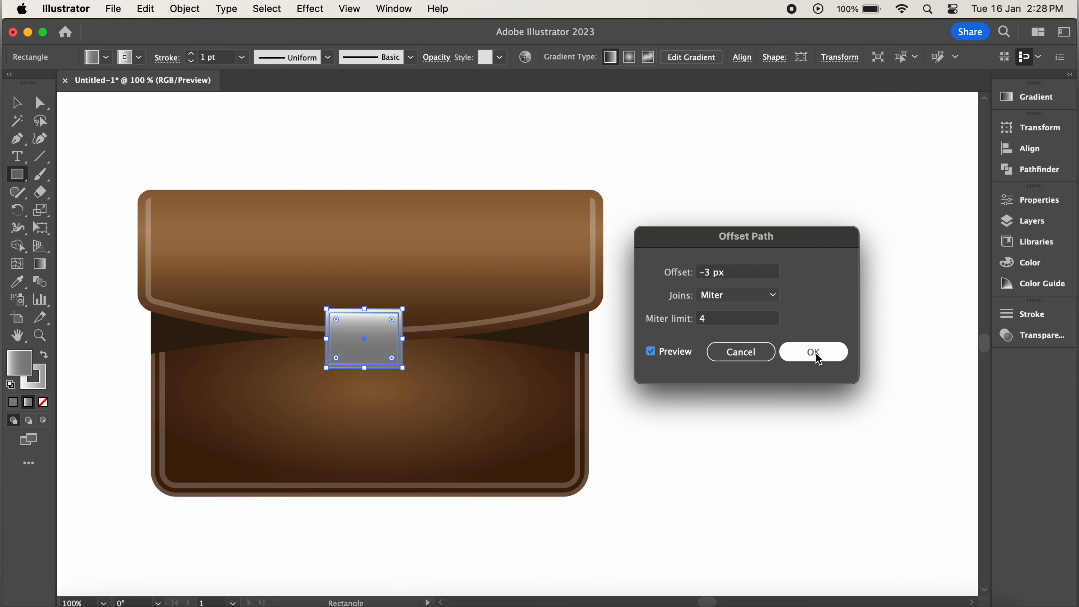
left_click(813, 352)
- Remove the stroke from both the inner and outer clasp rectangles
left_click(1033, 97)
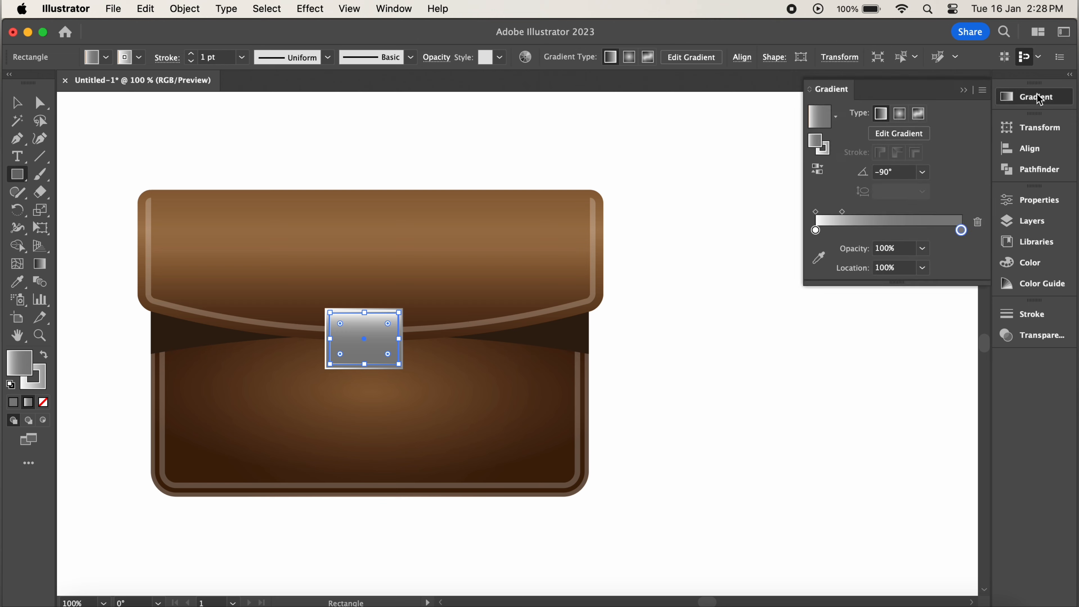
left_click(41, 382)
left_click(43, 402)
left_click(16, 366)
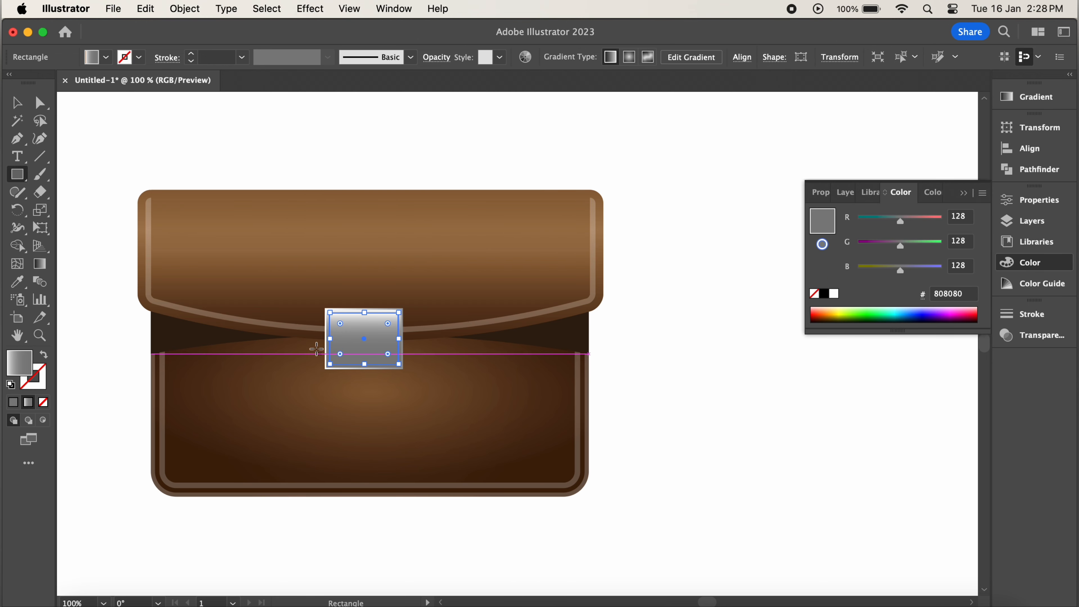
key("v")
left_click(326, 352)
left_click(40, 387)
left_click(43, 402)
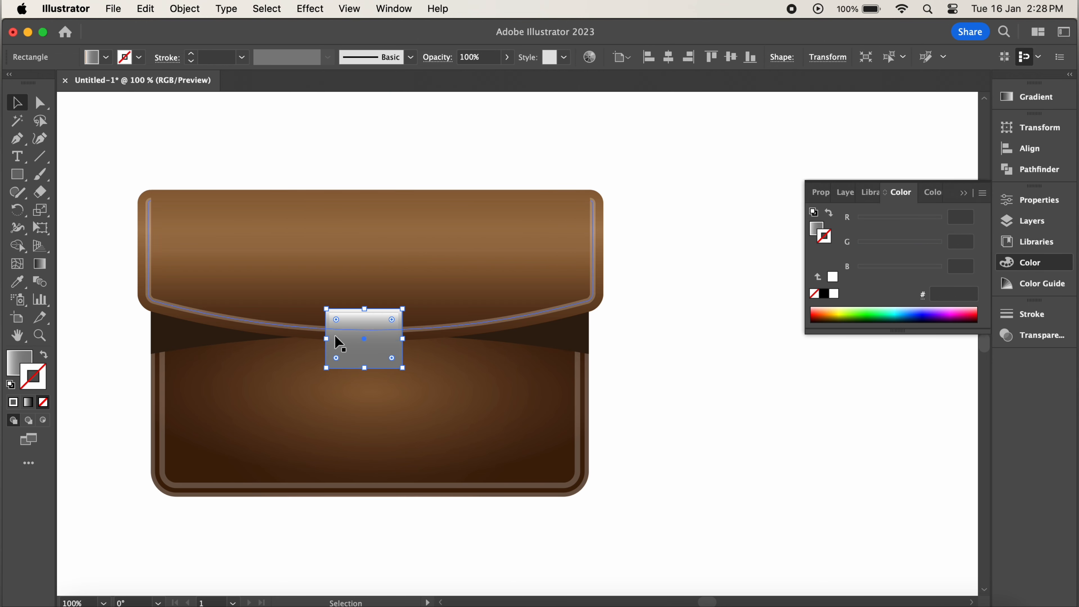
- Reverse the white-to-gray gradient fill of the inner clasp rectangle
left_click(362, 354)
left_click(817, 217)
left_click(1031, 97)
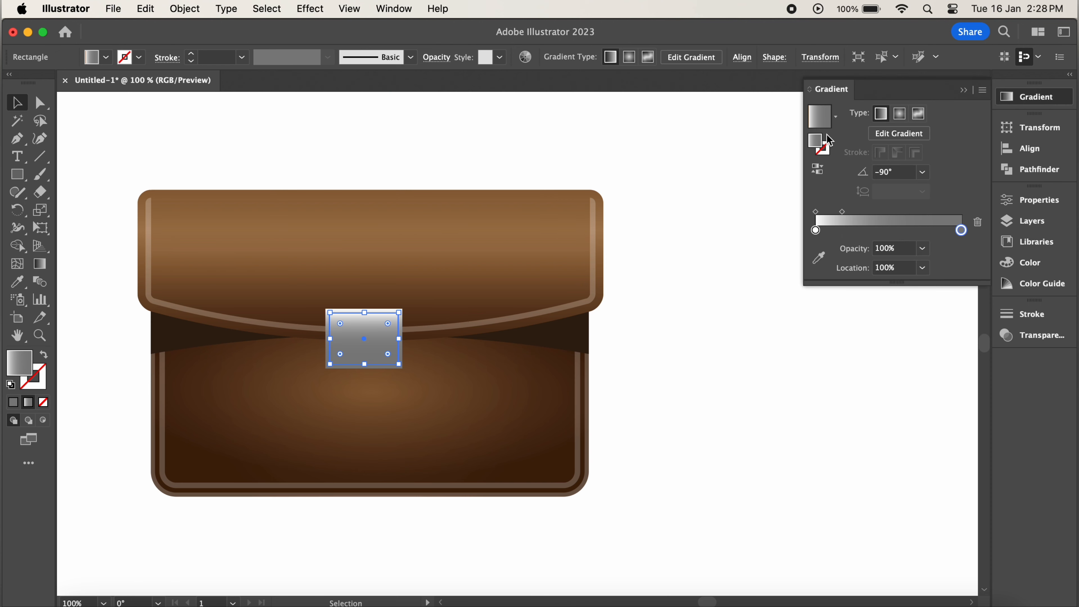
left_click(817, 170)
left_click(963, 91)
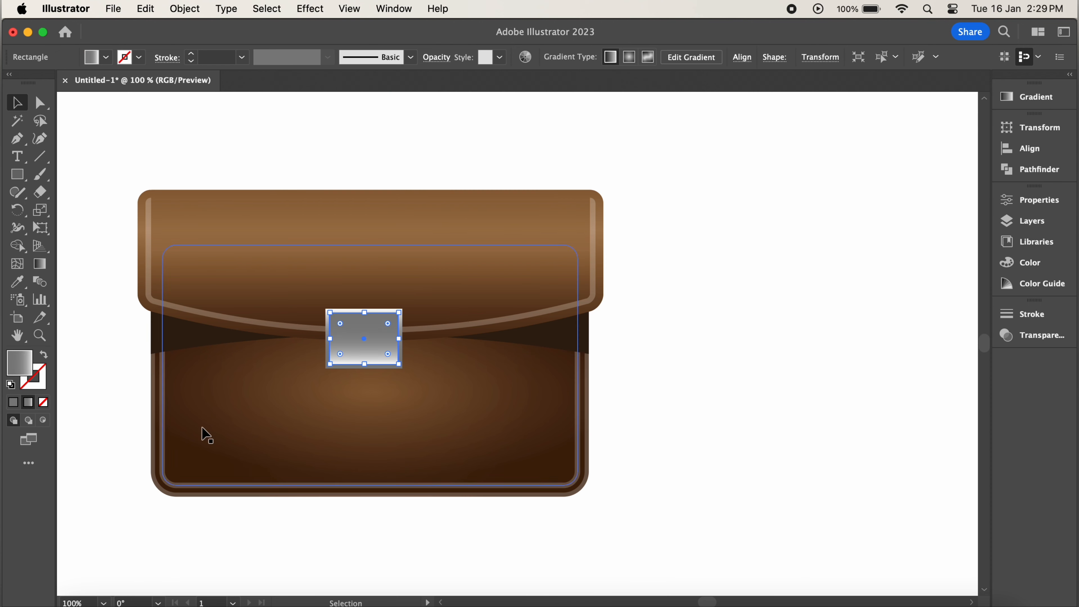
- Duplicate the inner clasp rectangle in place and lower the copy's upper edge so it covers about the lower two thirds
left_click(74, 340)
left_click(425, 327)
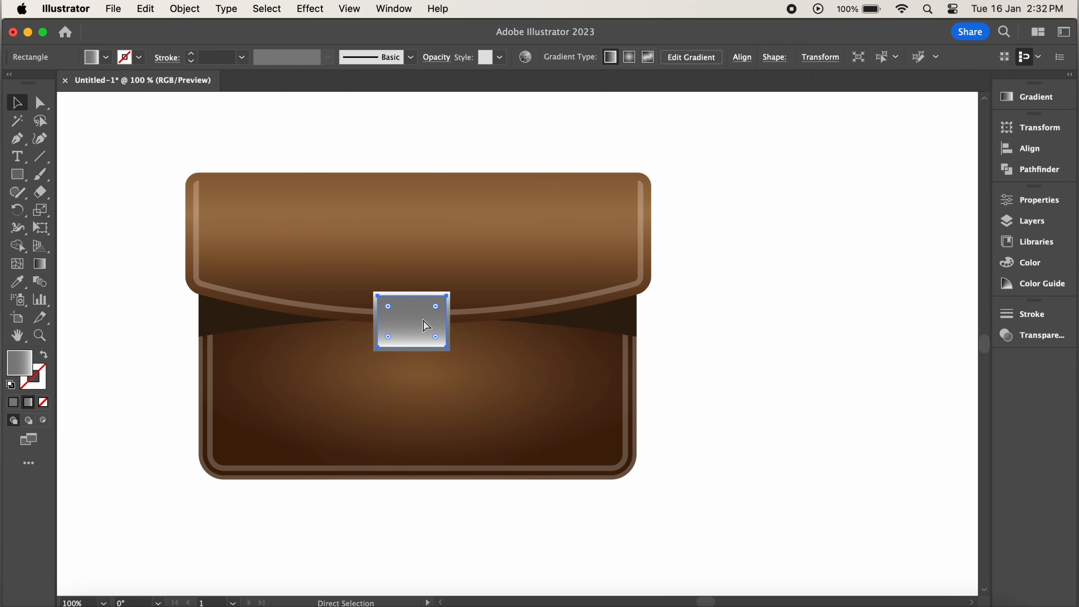
mouse_move(425, 327)
left_mouse_down()
mouse_move(529, 352)
mouse_move(424, 328)
mouse_move(413, 313)
left_mouse_up()
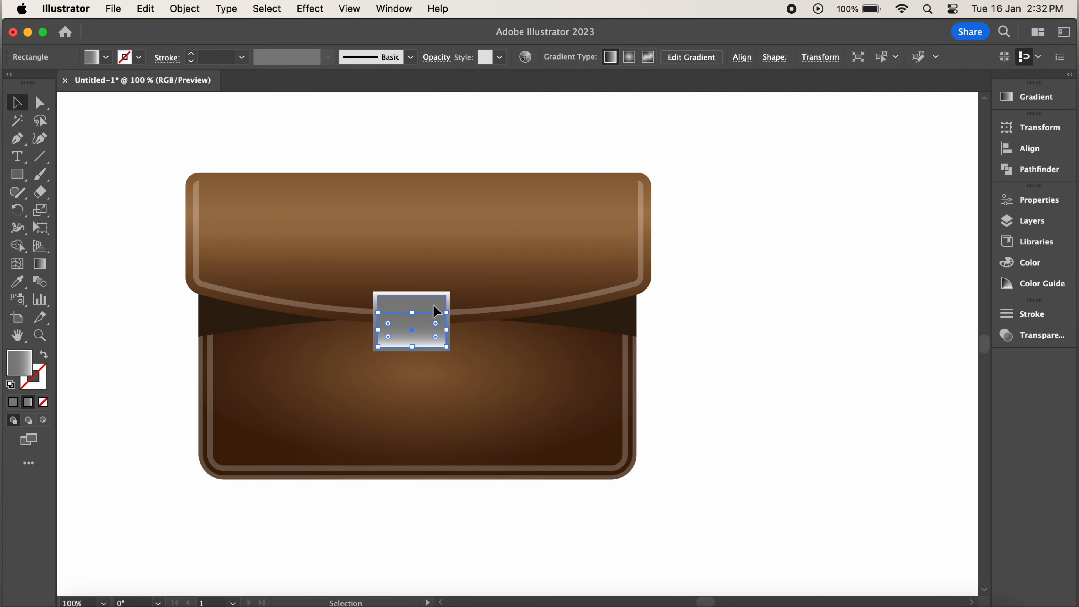
key("super+z")
- Shift the gradient midpoint to about 24% on both the inner clasp rectangle and its shorter front copy
left_click(1030, 127)
left_click(1030, 96)
left_click_drag(888, 212, 850, 212)
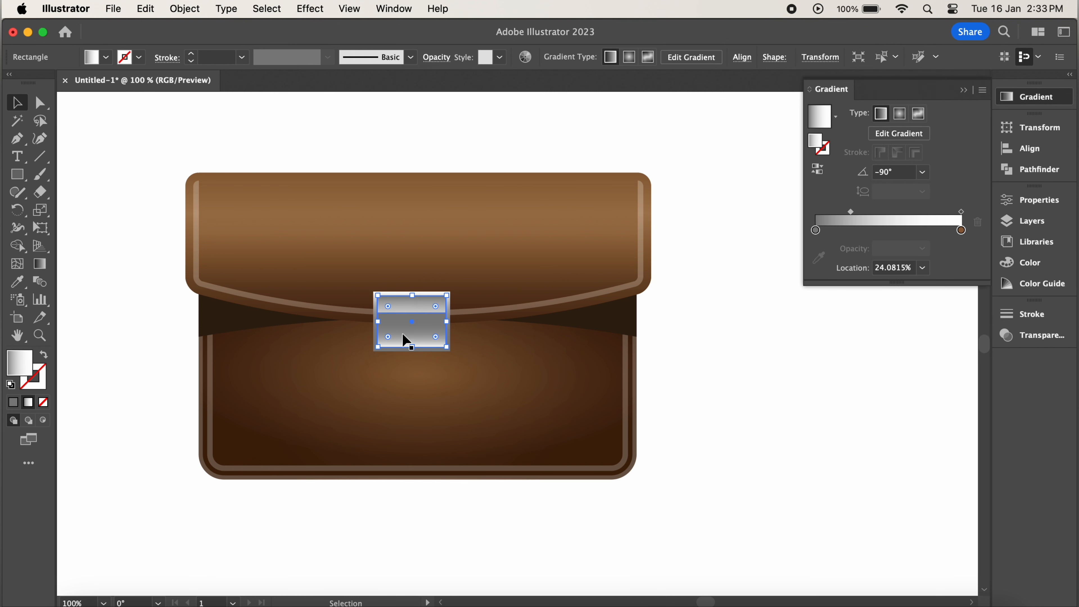
left_click(403, 335)
left_click_drag(935, 211, 850, 209)
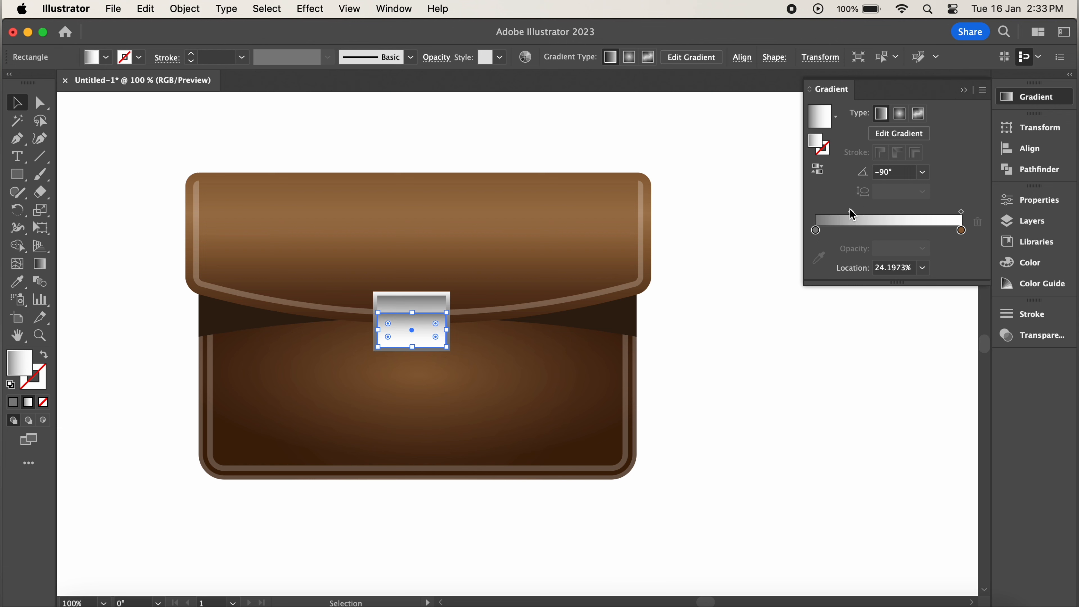
left_click(770, 362)
left_click(965, 91)
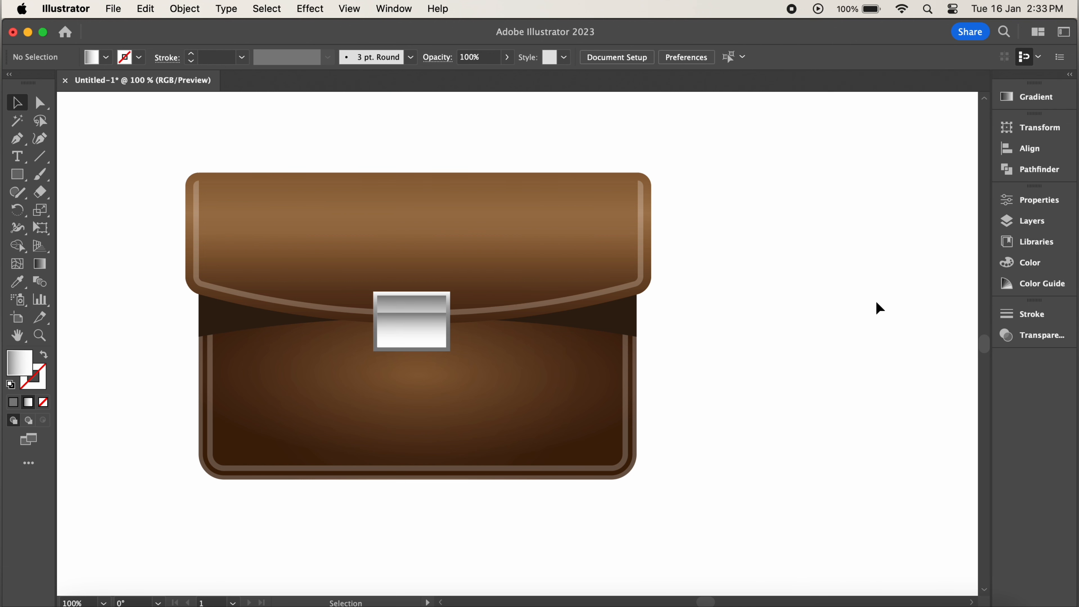
- Duplicate the outer clasp rectangle behind the clasp and nudge the copy down by six increments
left_click(449, 298)
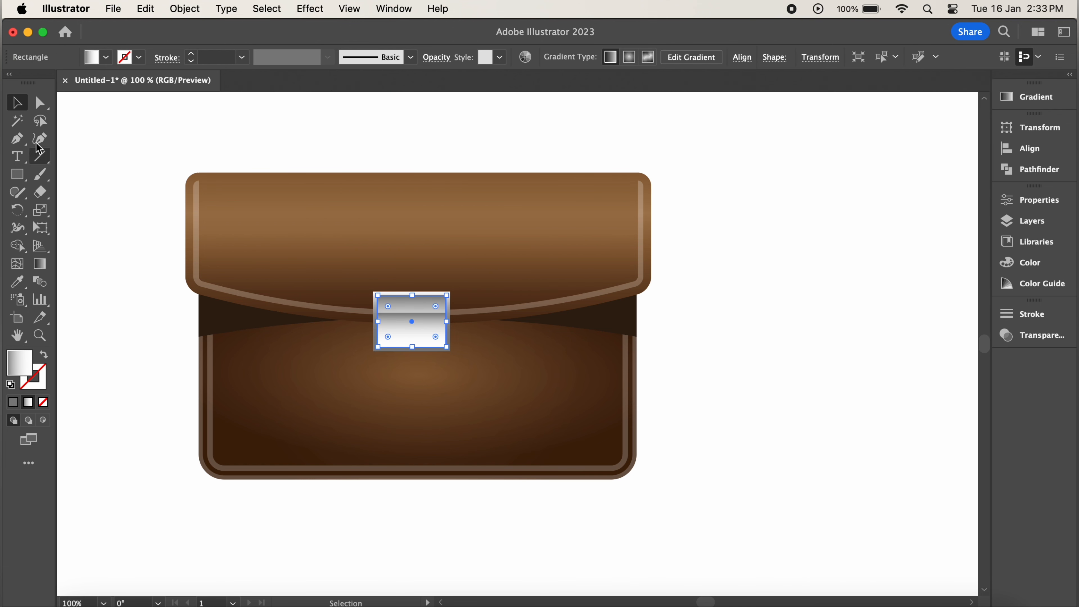
left_click(109, 154)
left_click(374, 352)
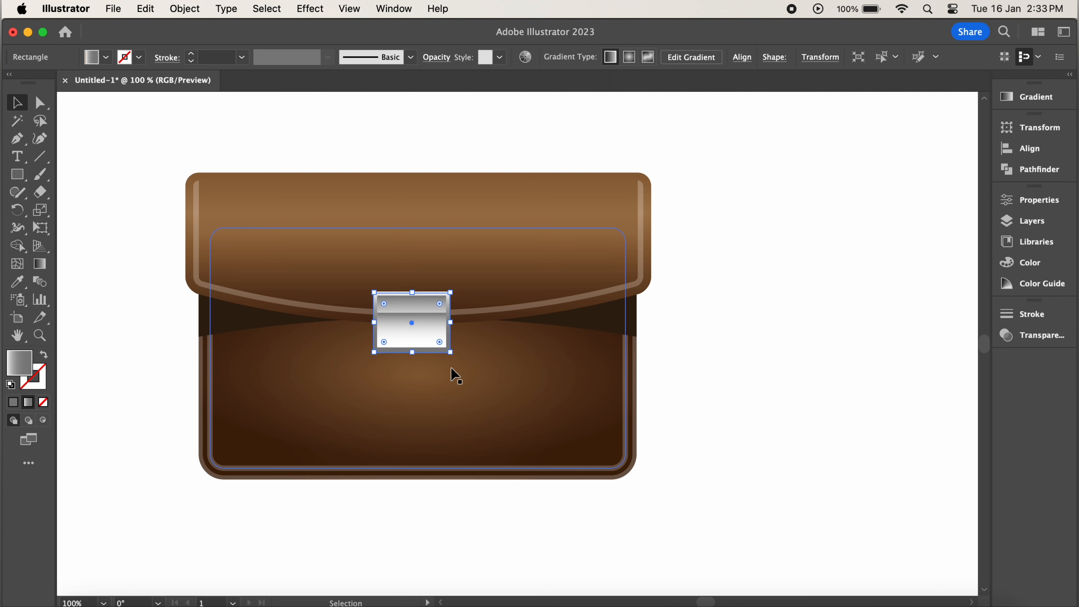
key("Down")
key("Down")
key("Down")
key("Down")
key("Down")
key("Down")
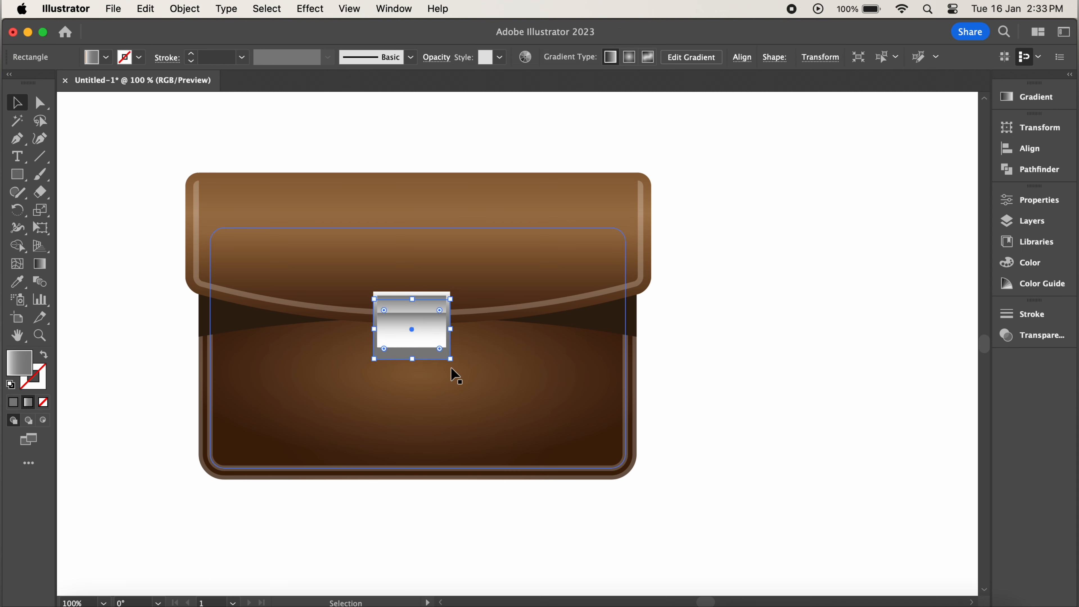
- Fill the lowered clasp copy with dark brown (#3f250f) as a shadow
double_click(26, 372)
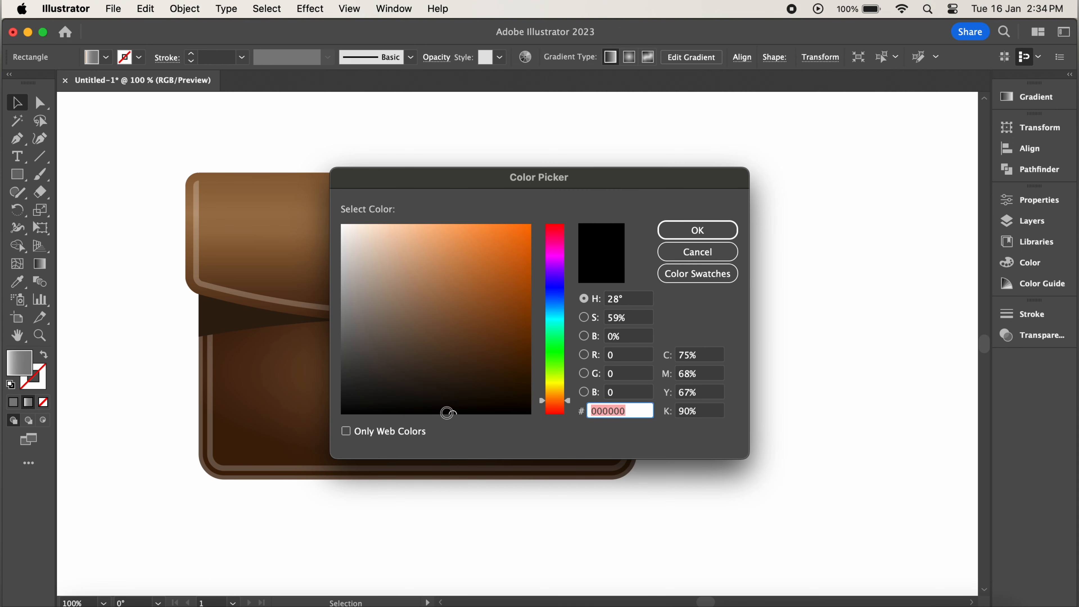
left_click_drag(446, 413, 487, 366)
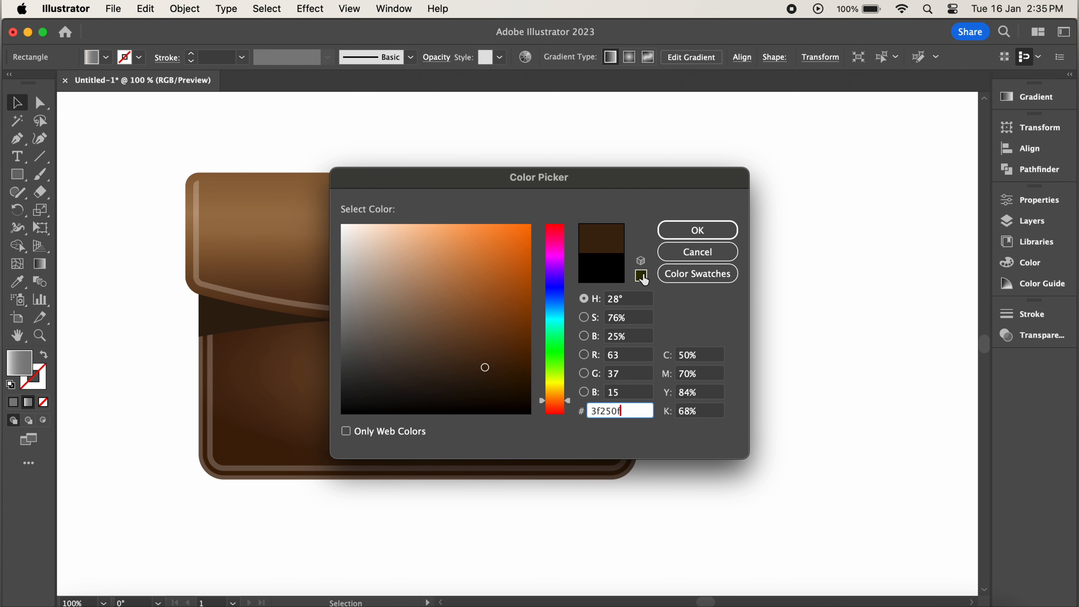
left_click(698, 230)
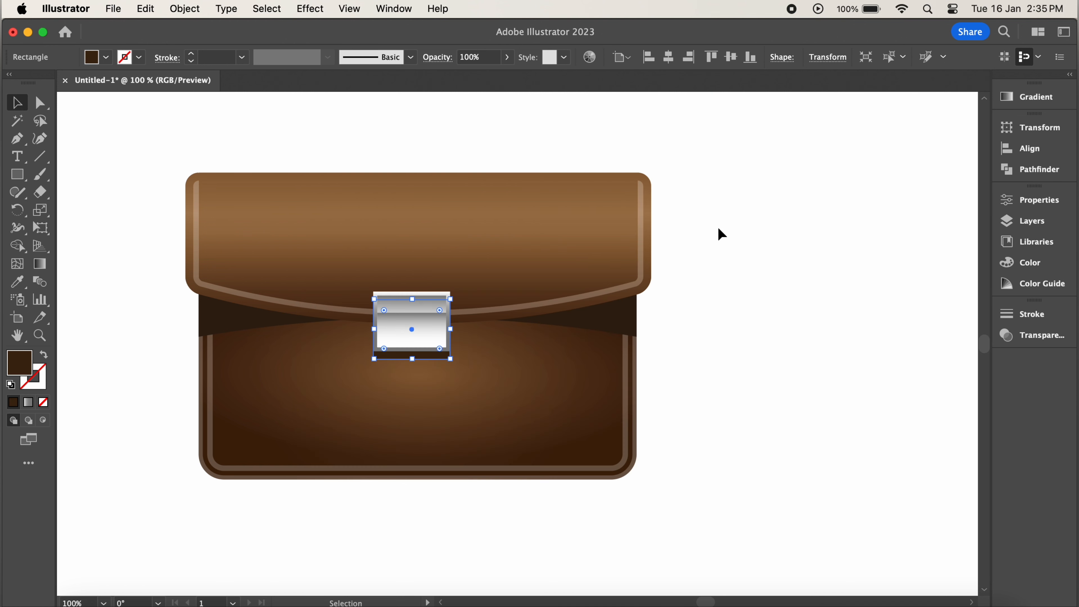
left_click(718, 233)
- Draw a small dark brown circle with the Ellipse tool near the middle of the clasp for the keyhole
key("super+equal")
left_click(17, 174)
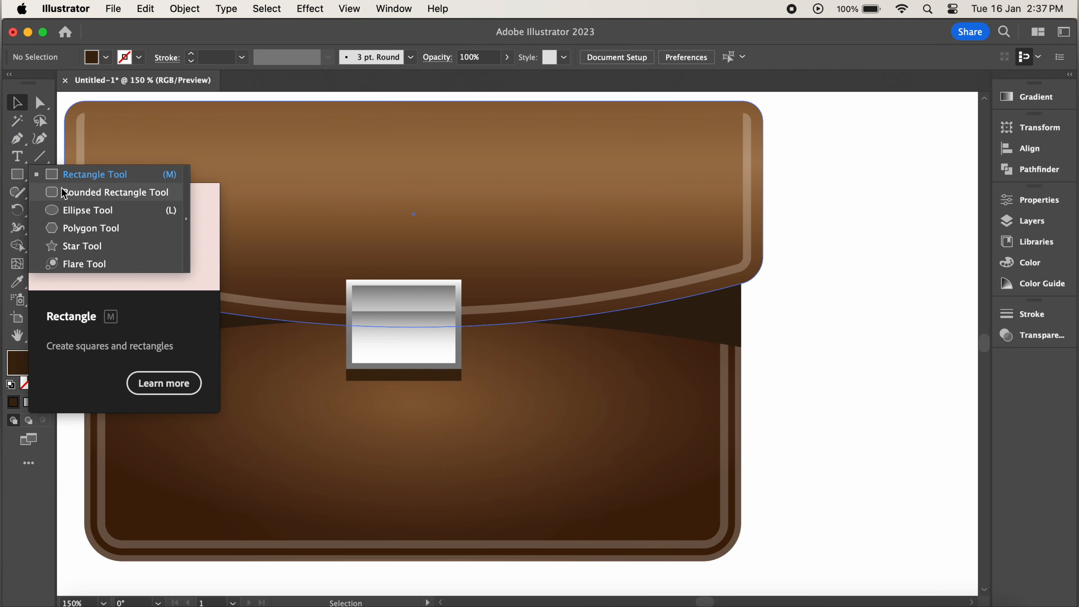
left_click(106, 209)
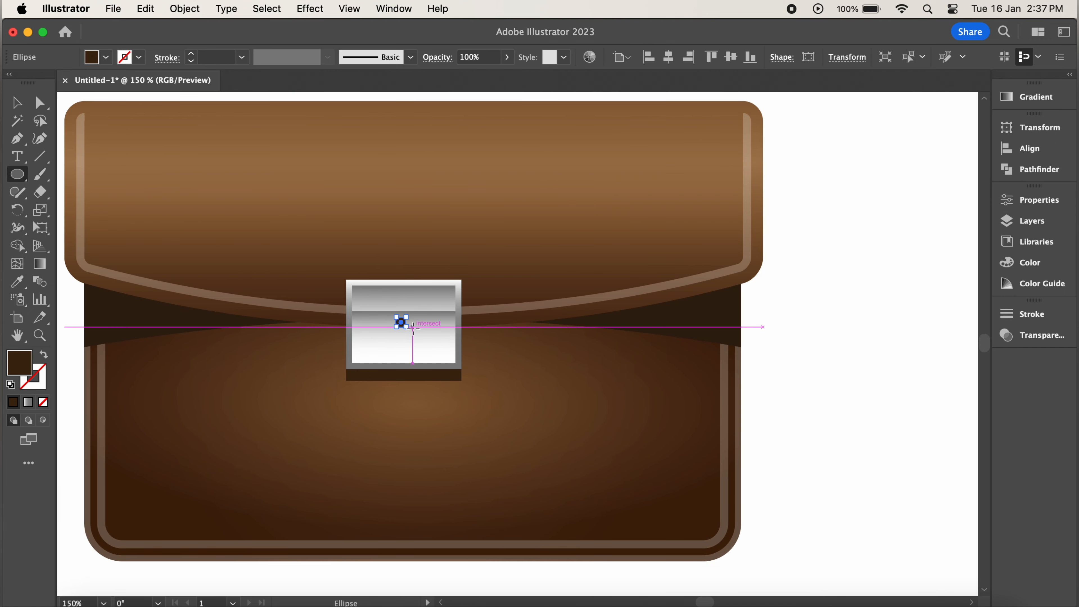
left_click_drag(395, 316, 416, 337)
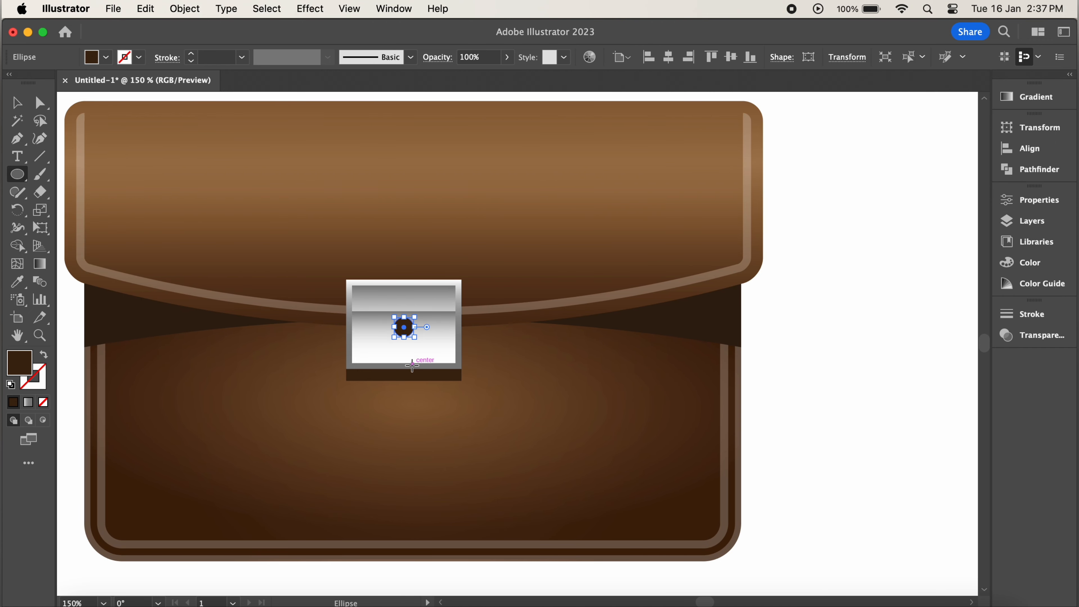
left_click(17, 174)
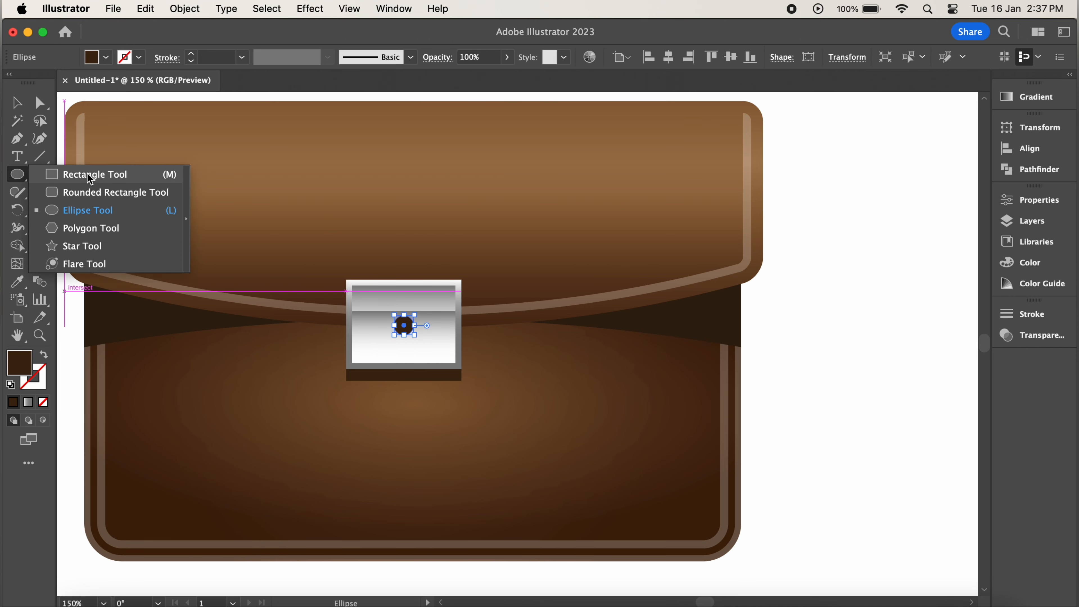
left_click(85, 177)
left_click(909, 279)
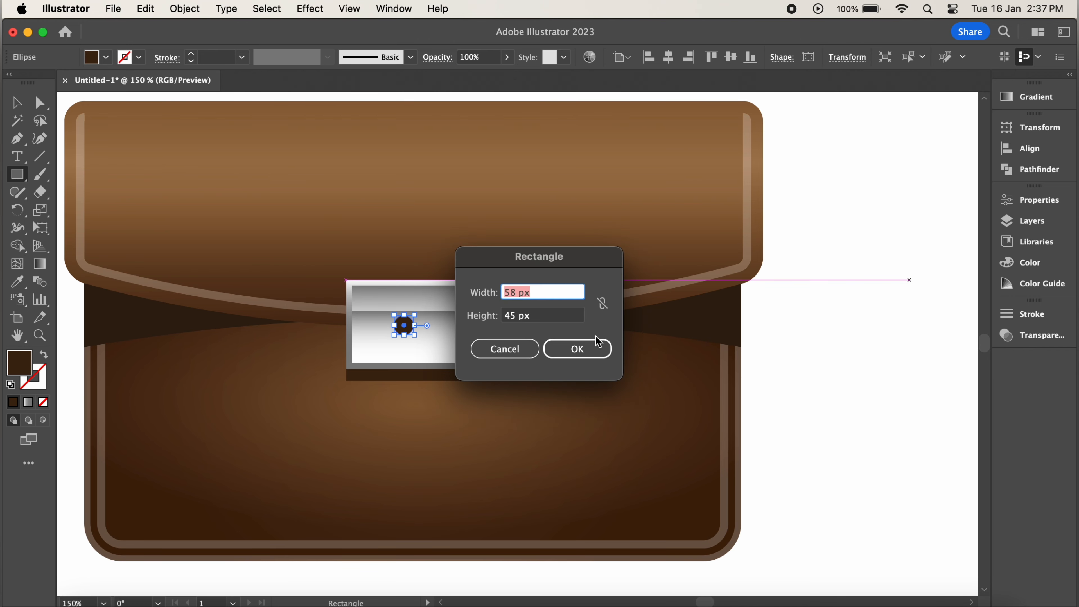
left_click(504, 349)
key("v")
left_click(807, 181)
- Draw a narrow upright rectangle overlapping the lower part of the keyhole circle and center it beneath the circle
left_click(17, 175)
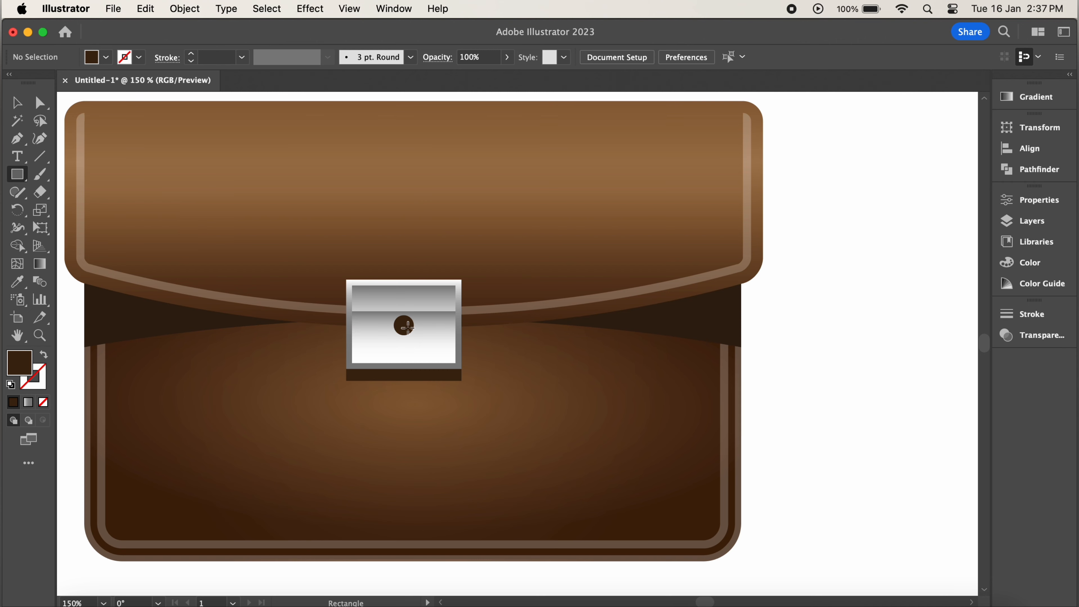
left_click_drag(398, 333, 408, 352)
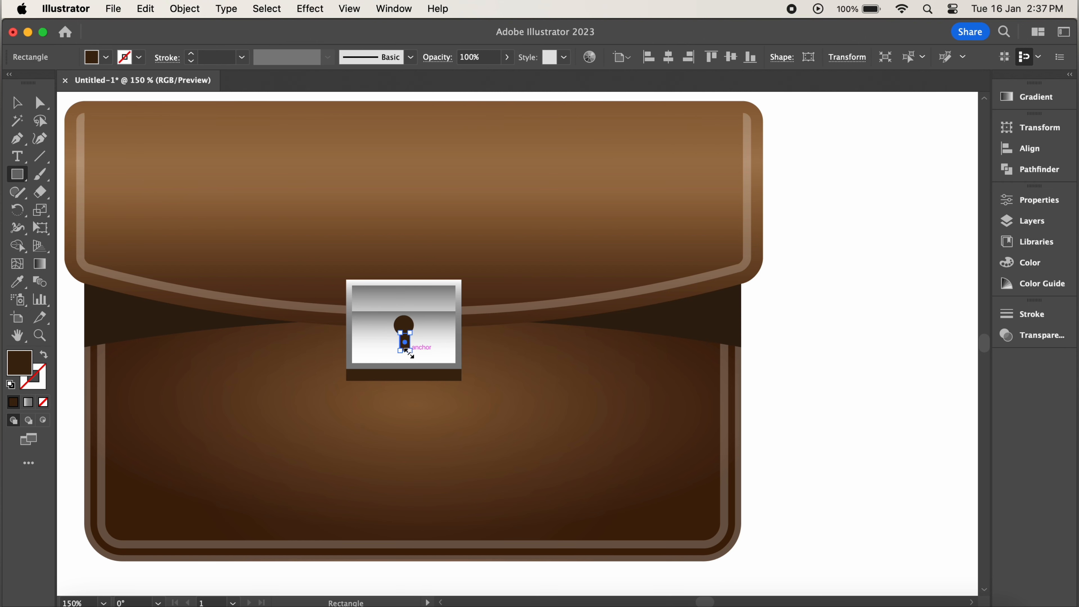
key("v")
left_click(923, 349)
left_click(408, 348)
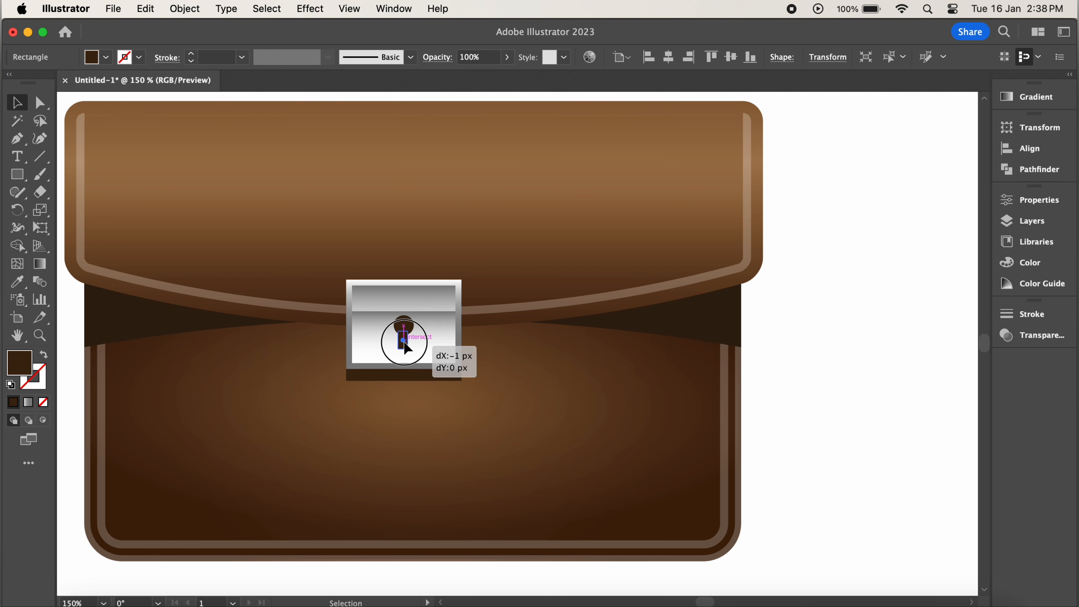
left_click_drag(405, 342, 407, 342)
left_click(876, 349)
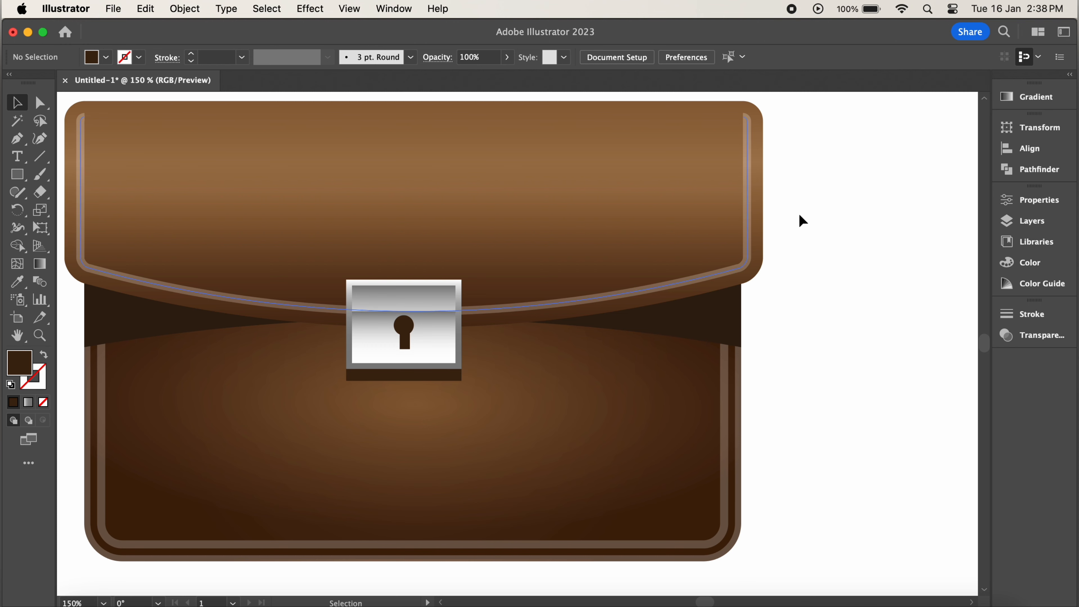
- Unite the circle and the narrow rectangle into a single keyhole shape
left_click_drag(387, 325, 429, 338)
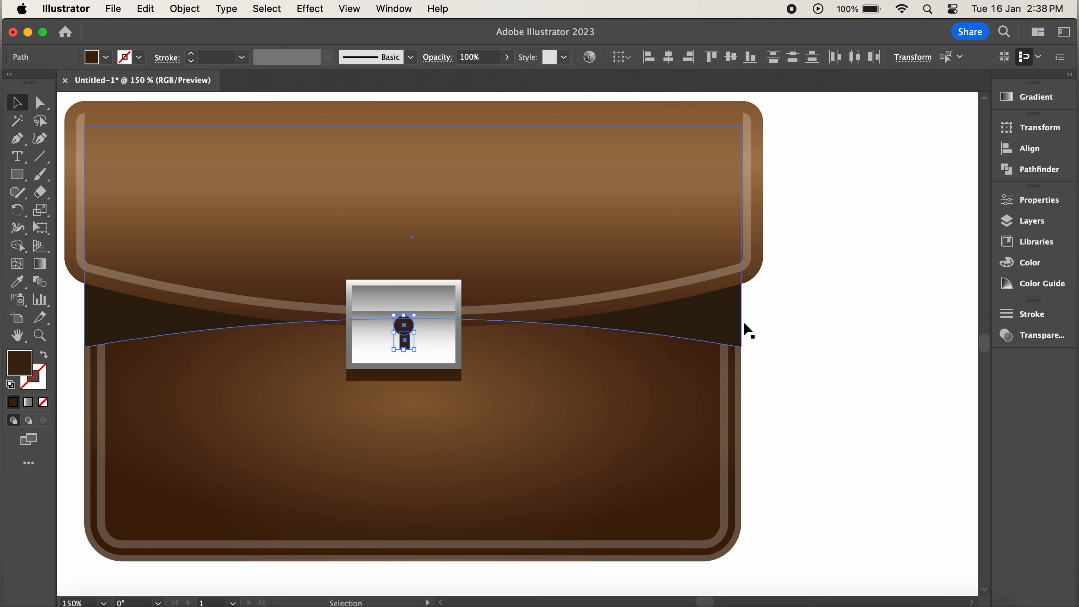
left_click(1046, 175)
left_click(825, 160)
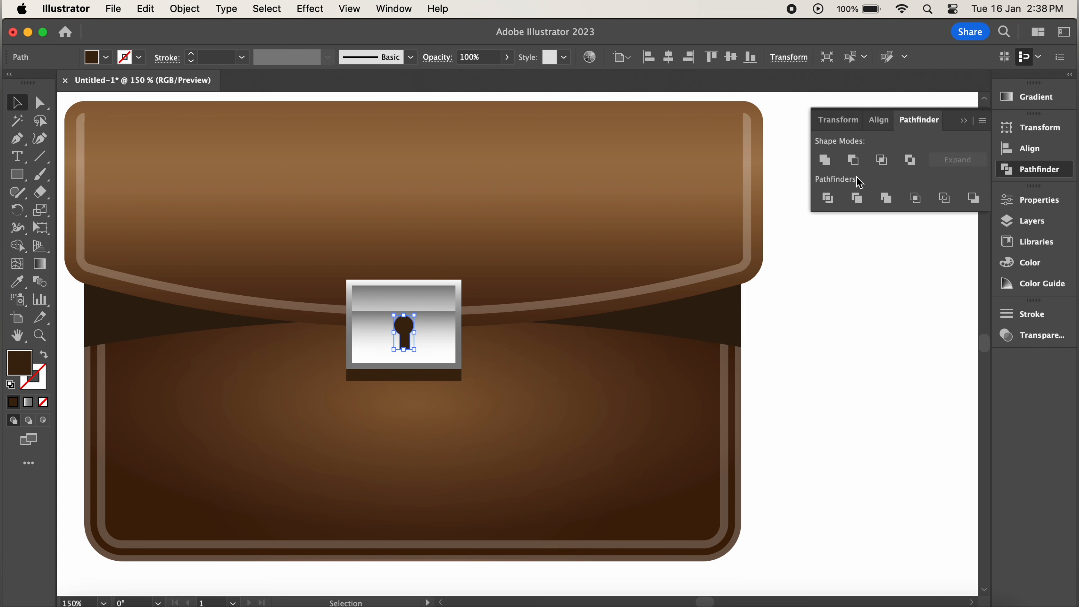
left_click(963, 120)
- Apply a linear gradient fill to the keyhole and add a dark gray stop at about 3%
left_click(1024, 97)
left_click(864, 203)
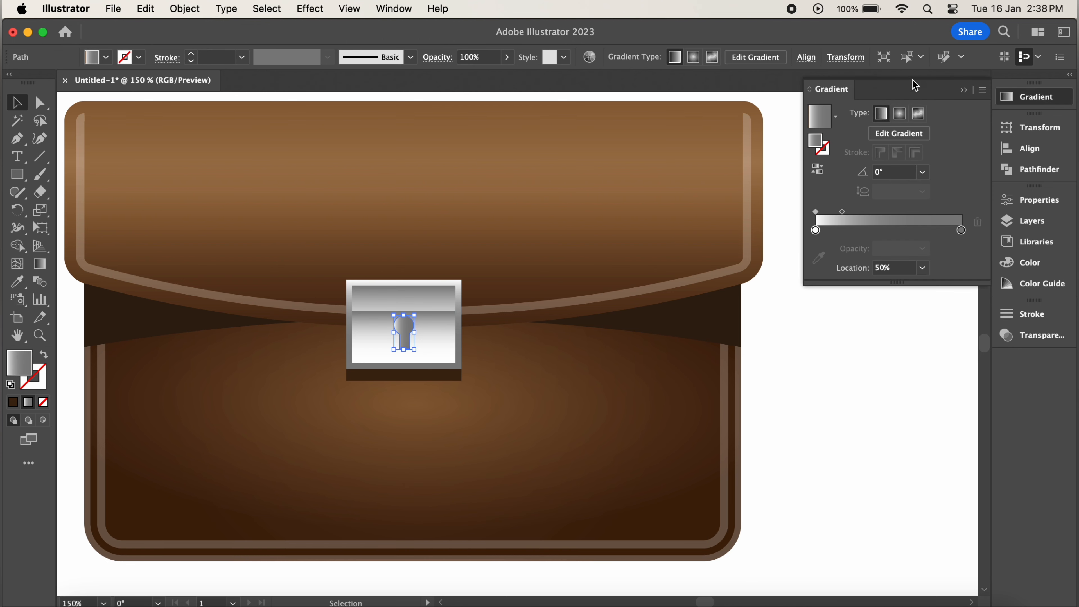
double_click(815, 231)
left_click(819, 231)
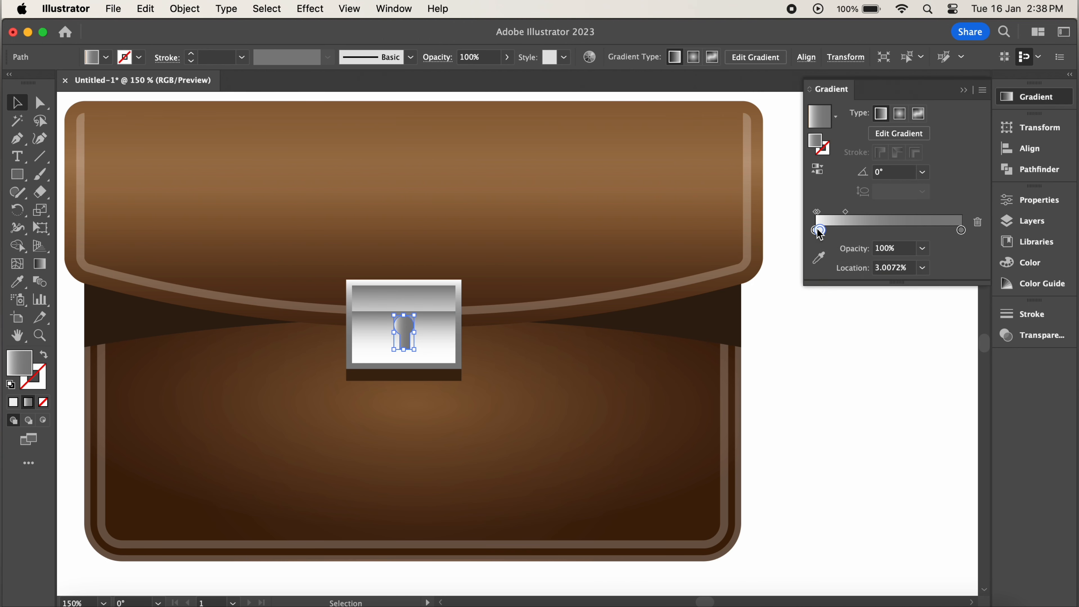
double_click(819, 230)
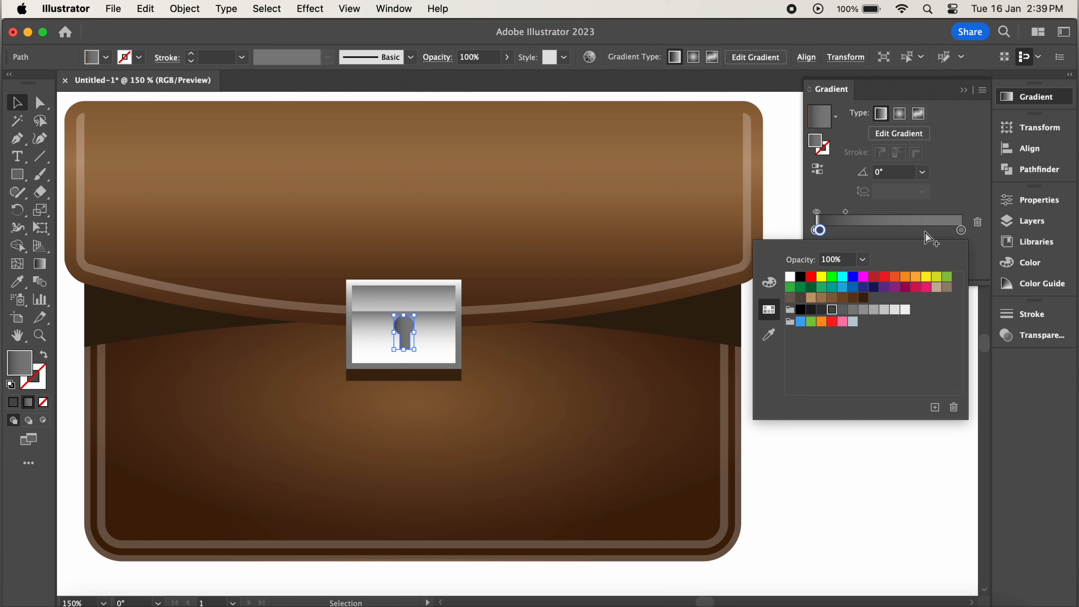
left_click(875, 214)
- Move the keyhole gradient's midpoint near the center and make its start and end stops dark gray, without the white stop
left_click_drag(845, 212, 887, 212)
left_click(962, 230)
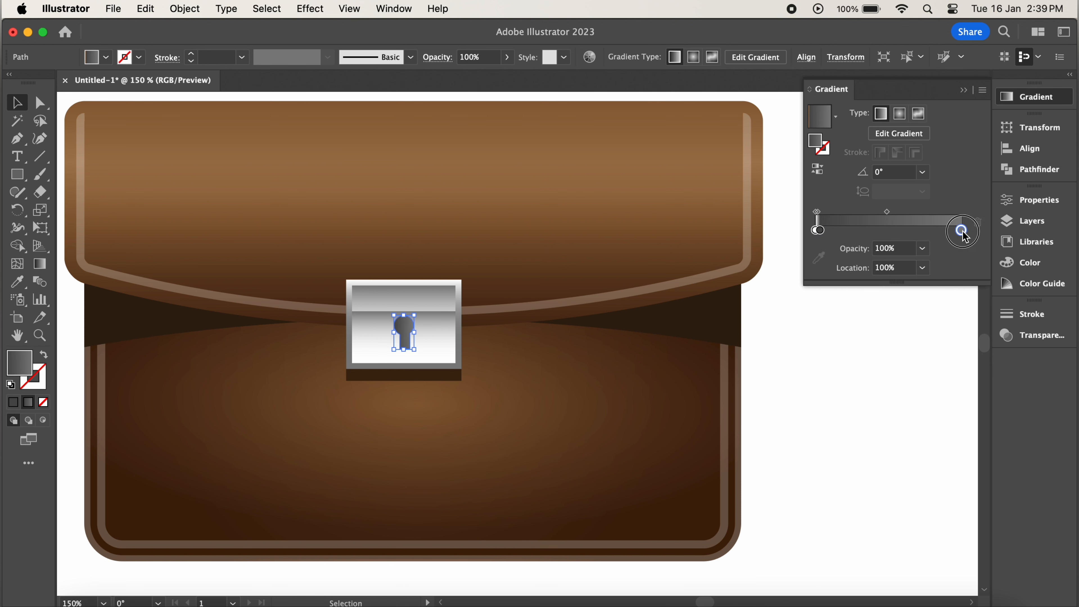
double_click(962, 231)
left_click(816, 230)
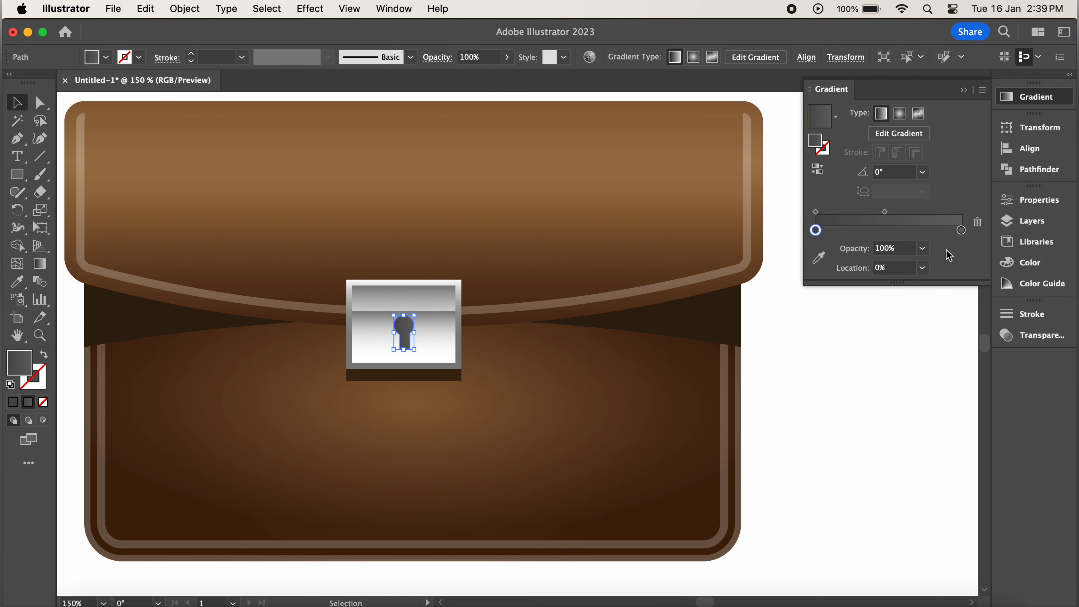
- Set the keyhole gradient's angle to -90°
left_click(924, 173)
left_click(942, 396)
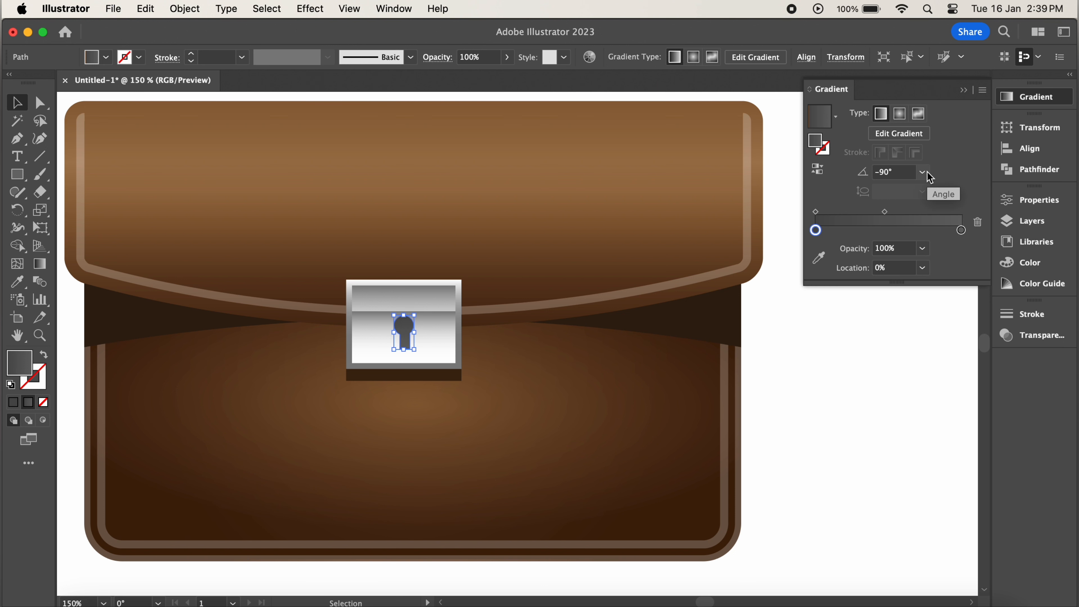
left_click(963, 91)
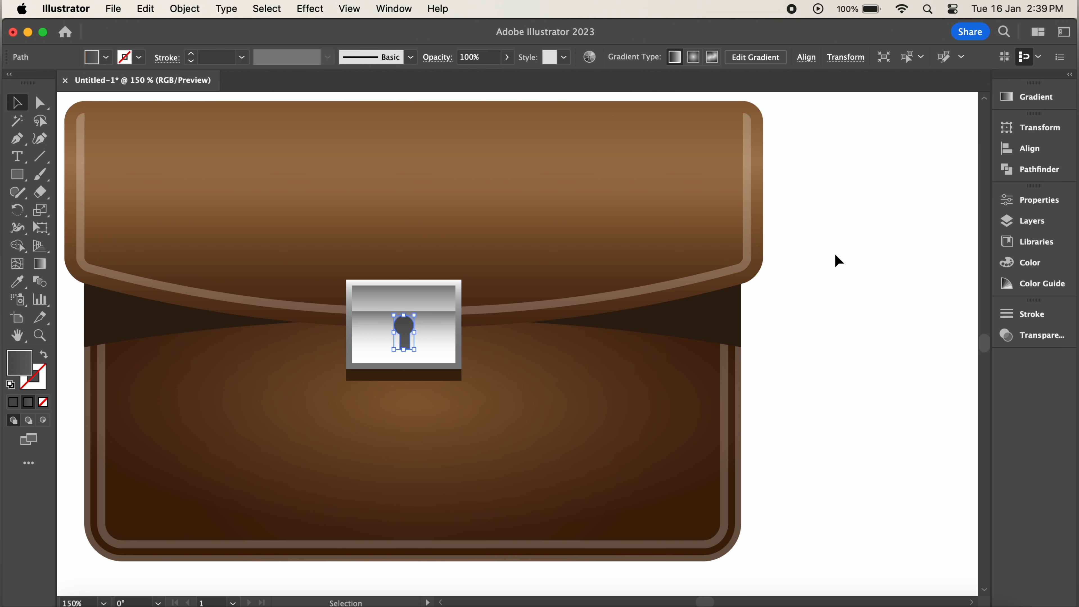
- Examine the clasp, keyhole and inset edge lines along the lower part of the wallet
scroll(885, 203, "down", 2)
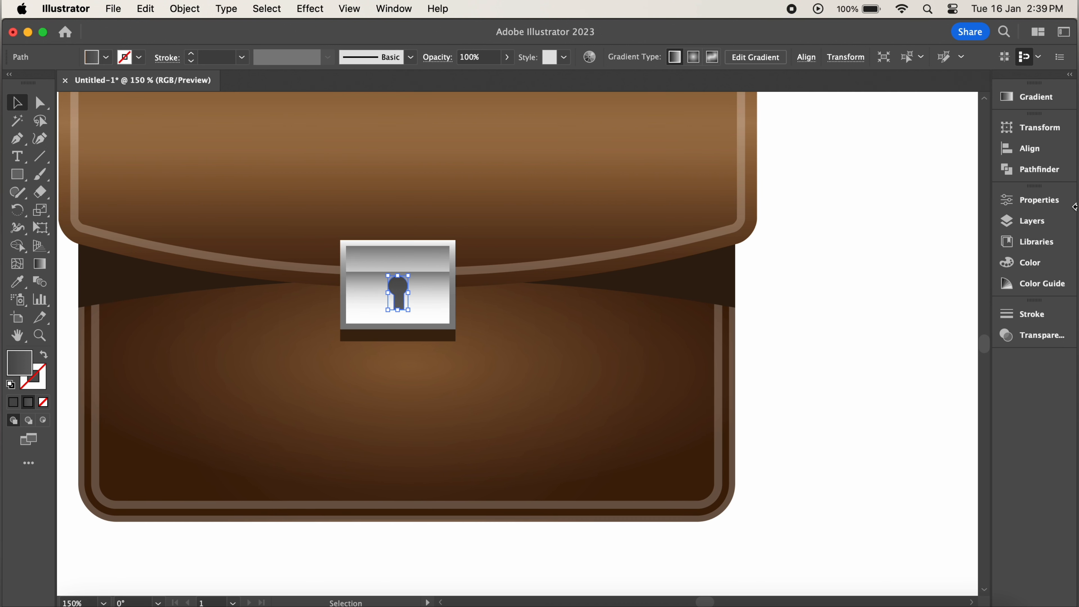
key("super+minus")
key("super+minus")
key("super+plus")
key("super+plus")
scroll(920, 378, "down", 3)
scroll(920, 378, "right", 3)
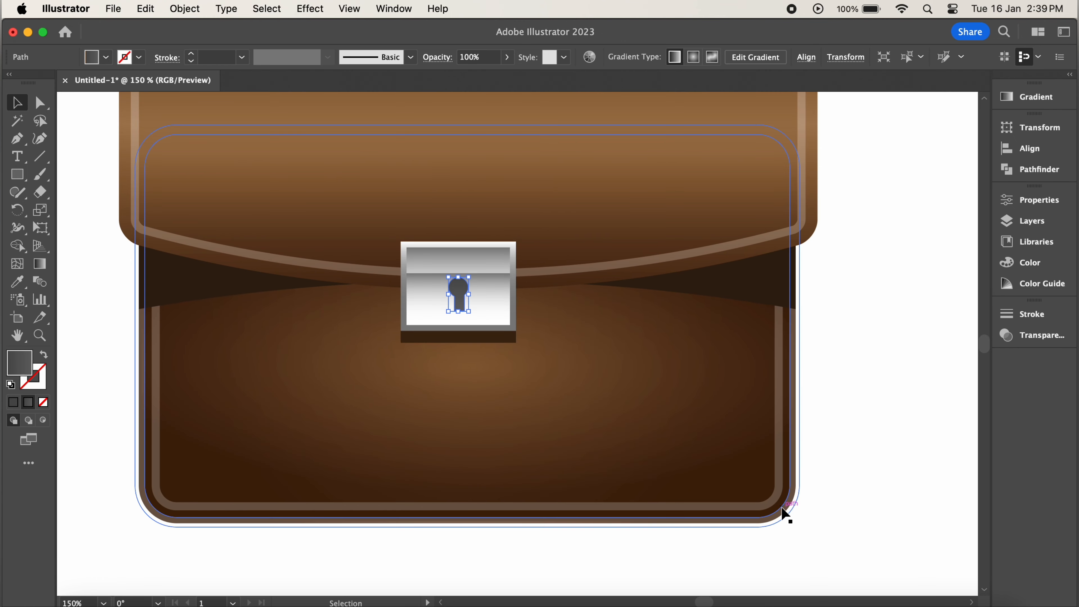
left_click(783, 510)
left_click(868, 435)
scroll(868, 435, "up", 2)
scroll(868, 435, "right", 1)
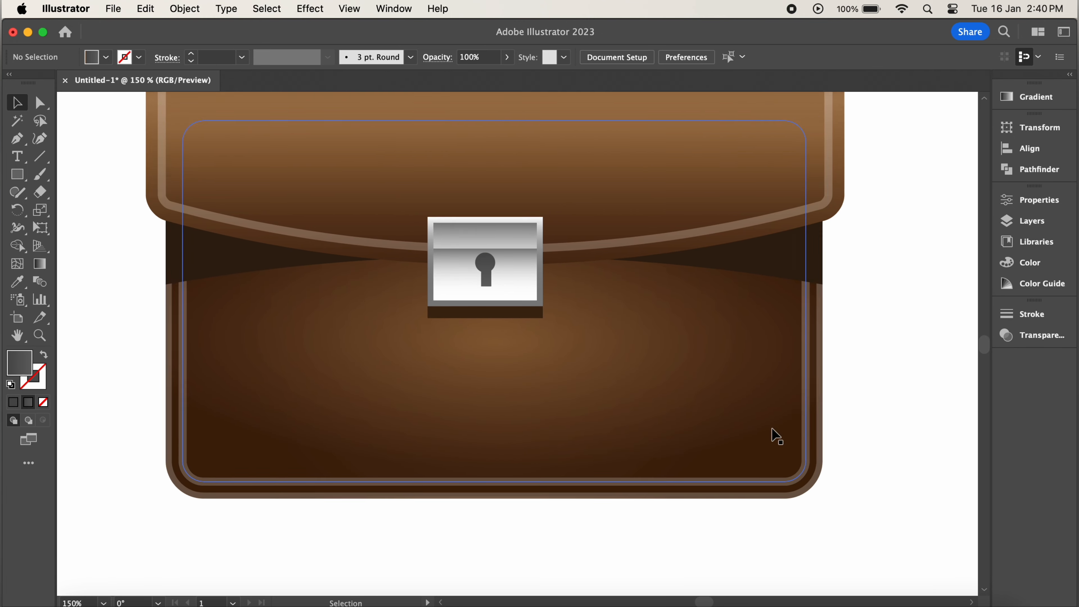
scroll(867, 358, "up", 1)
- Duplicate the keyhole behind itself, offset the copy slightly downward and fill it with light gray as a highlight
left_click(448, 343)
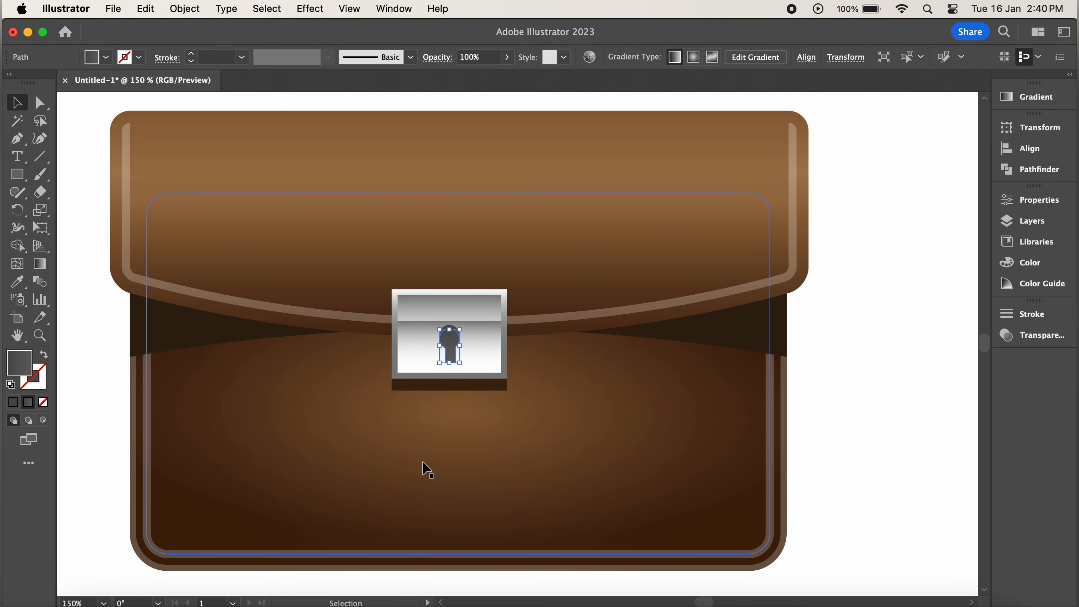
double_click(19, 362)
left_click(351, 264)
left_click(696, 229)
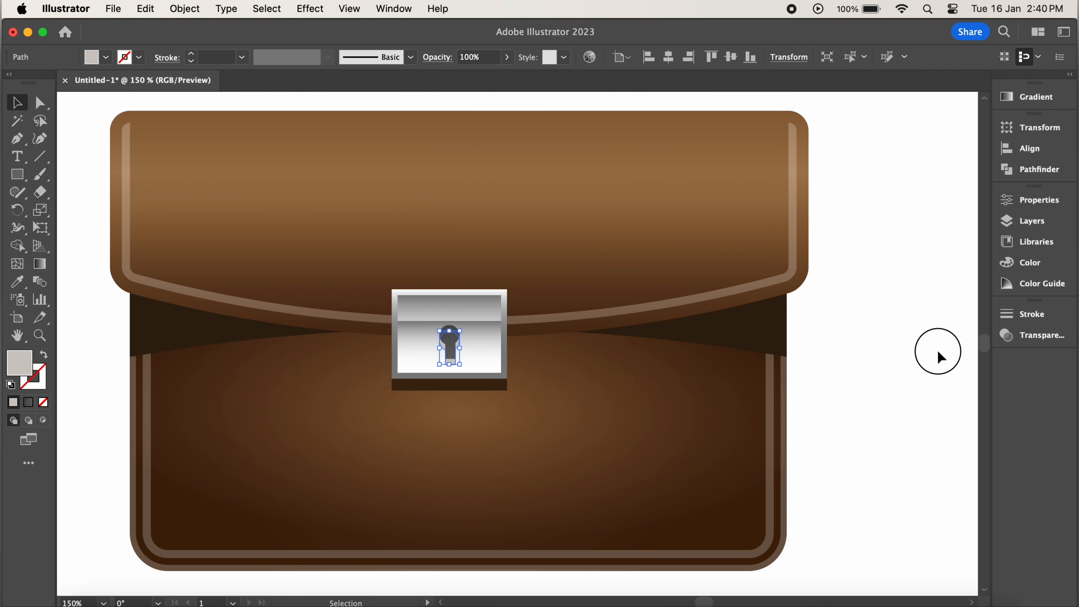
left_click(939, 357)
key("super+minus")
key("super+minus")
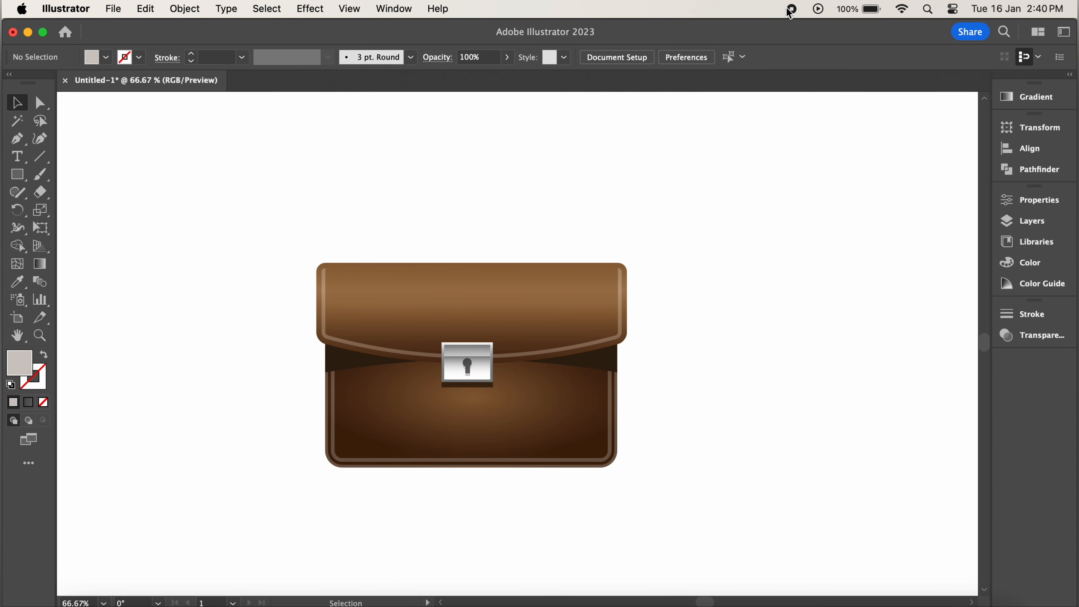
- Draw a rectangular strap above the clasp, slightly narrower than it and extending just past the flap's upper edge
left_click(16, 175)
mouse_move(442, 262)
left_mouse_down()
mouse_move(474, 255)
mouse_move(507, 340)
mouse_move(491, 342)
left_mouse_up()
key("v")
mouse_move(490, 303)
left_mouse_down()
mouse_move(445, 302)
mouse_move(491, 302)
left_mouse_up()
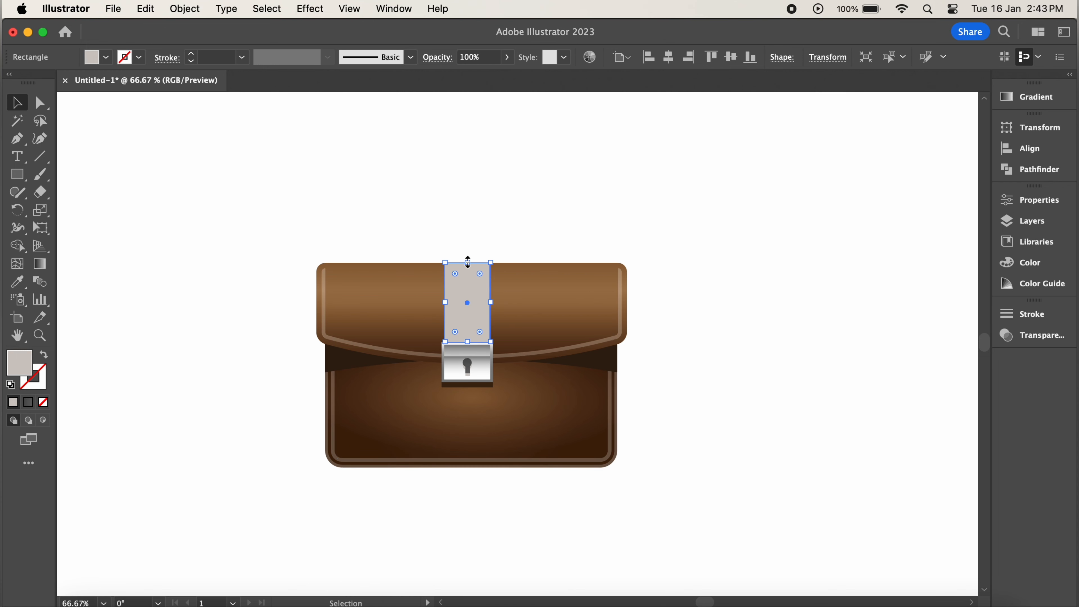
left_click_drag(467, 263, 466, 260)
left_click(592, 217)
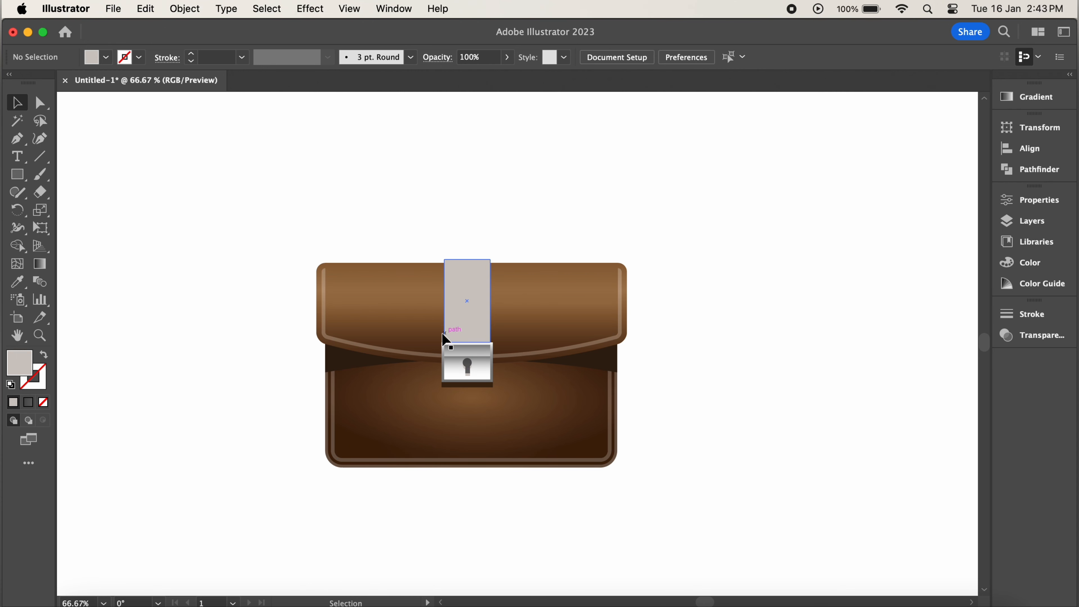
- Apply the flap's brown gradient appearance to the strap rectangle with the Eyedropper
left_click(17, 282)
left_click(400, 306)
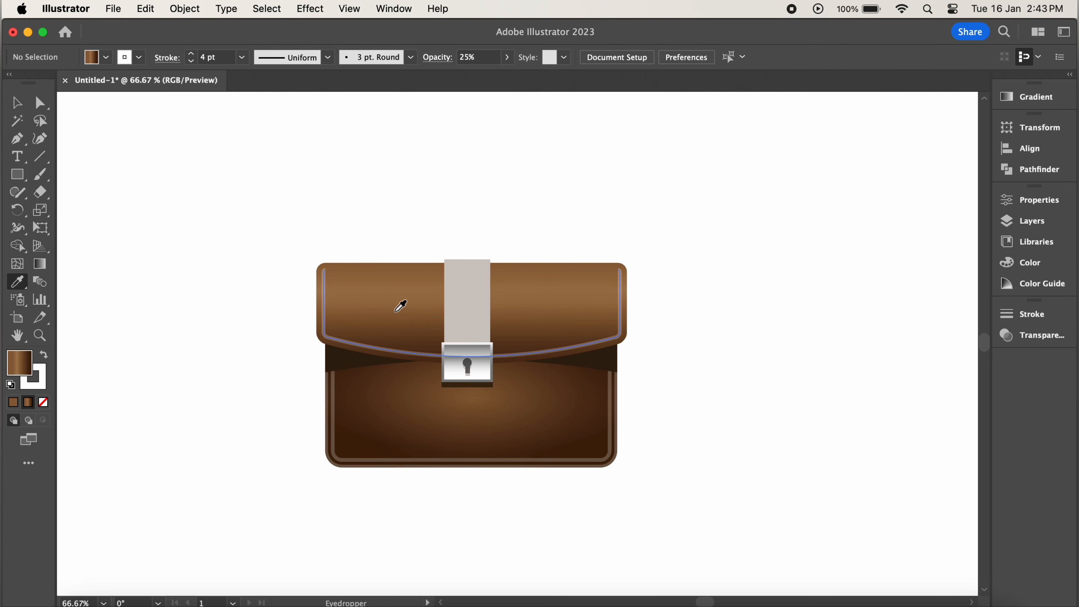
left_click(19, 101)
left_click(448, 294)
left_click(17, 281)
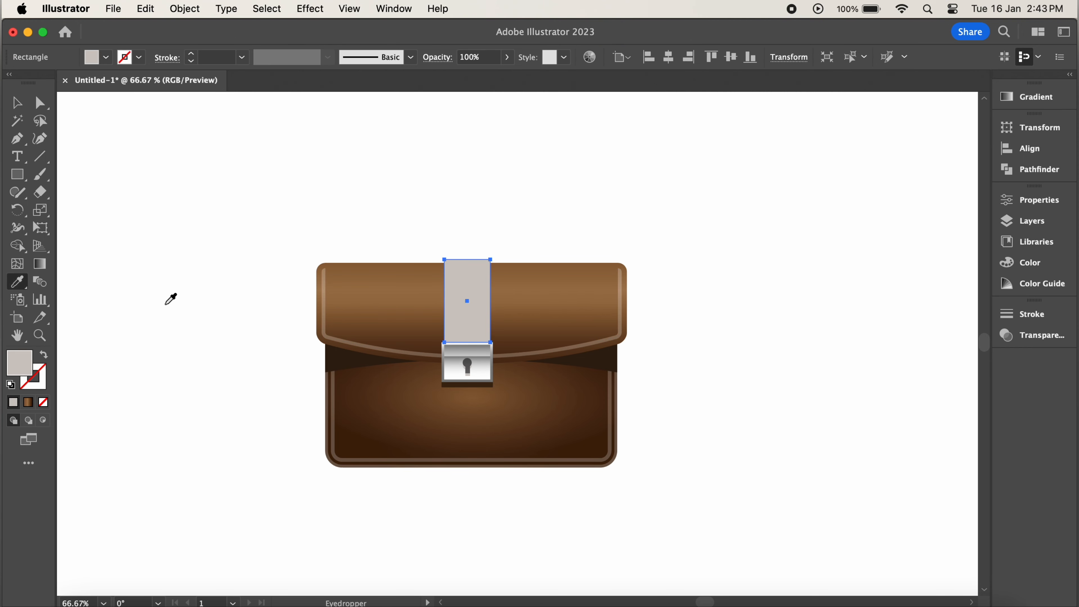
left_click(407, 292)
- Set the strap gradient's angle to -90°
left_click(1022, 98)
left_click(922, 171)
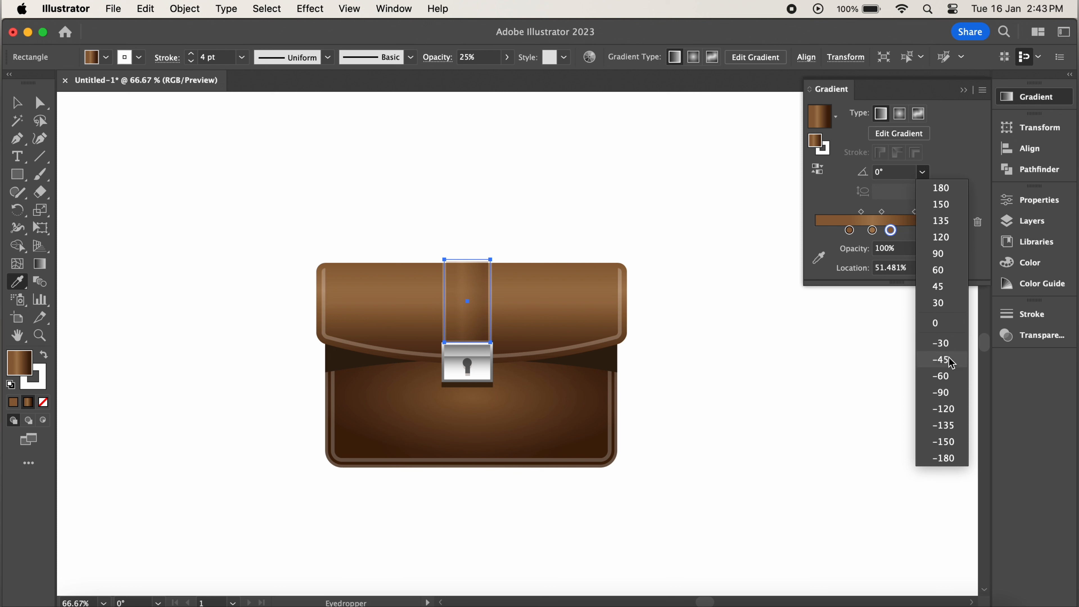
left_click(942, 395)
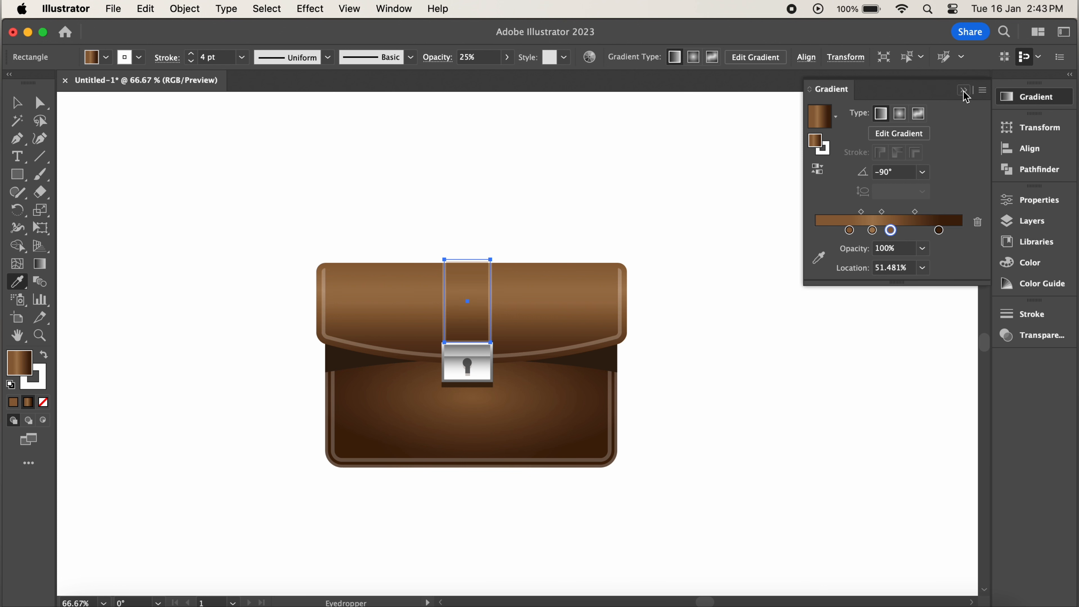
left_click(964, 91)
left_click(140, 224)
key("super+z")
left_click(20, 106)
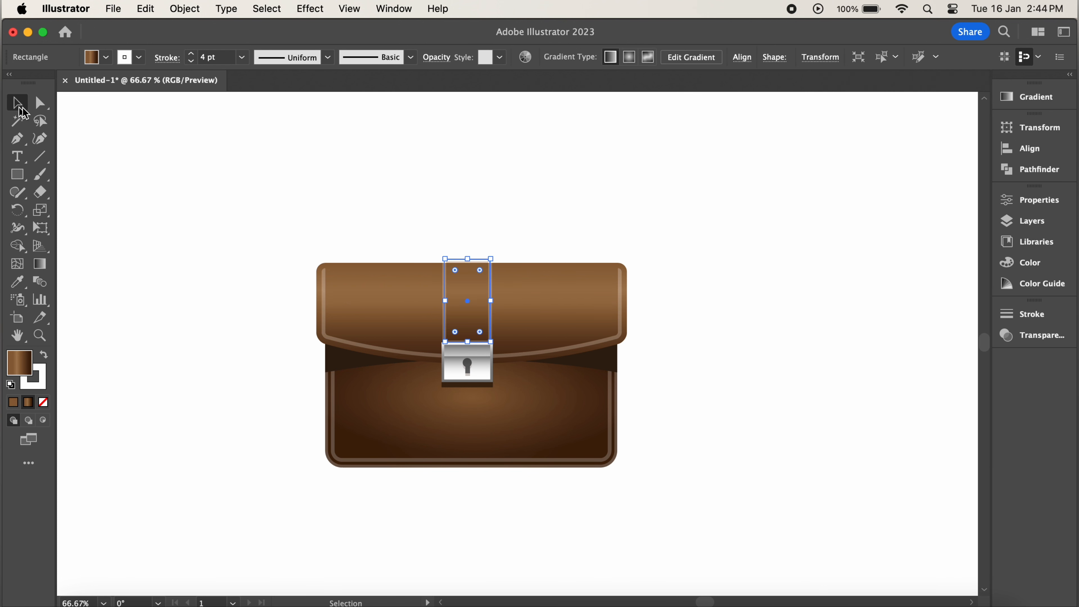
left_click(164, 325)
- Remove the stroke from the strap
left_click(40, 377)
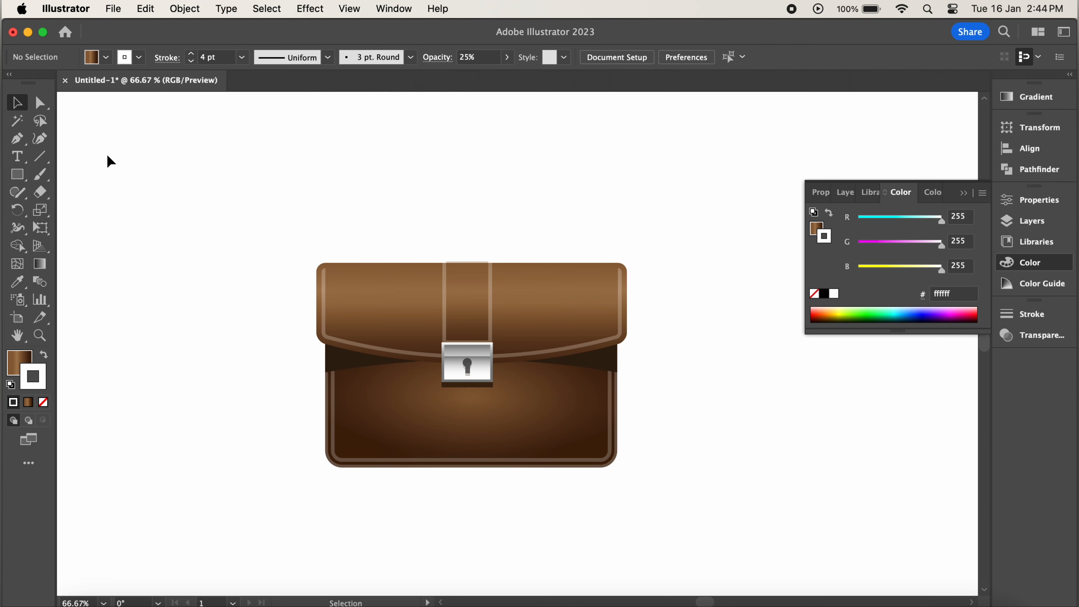
left_click(464, 310)
left_click(43, 403)
left_click(126, 305)
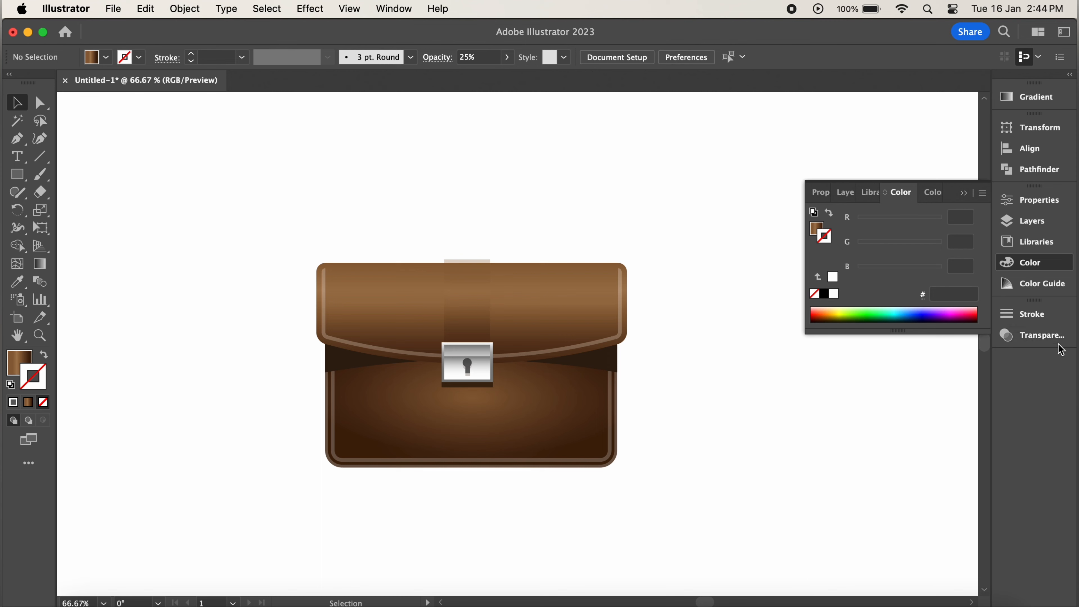
- Raise the strap's opacity to 100%
left_click(1033, 336)
left_click(977, 330)
left_click(462, 290)
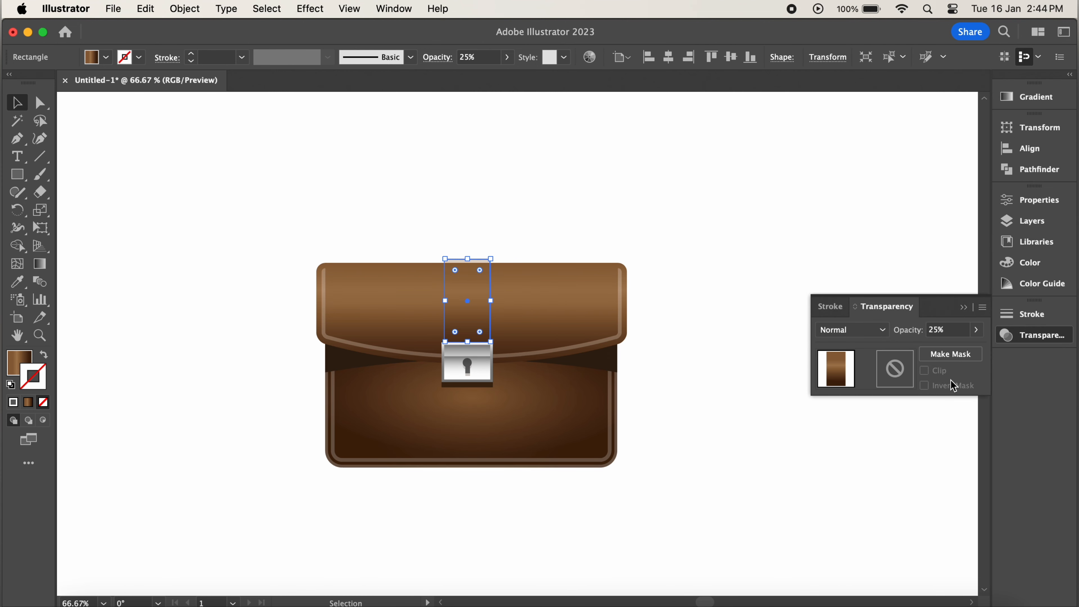
left_click(976, 329)
left_click_drag(935, 348, 978, 347)
left_click(953, 277)
left_click(971, 308)
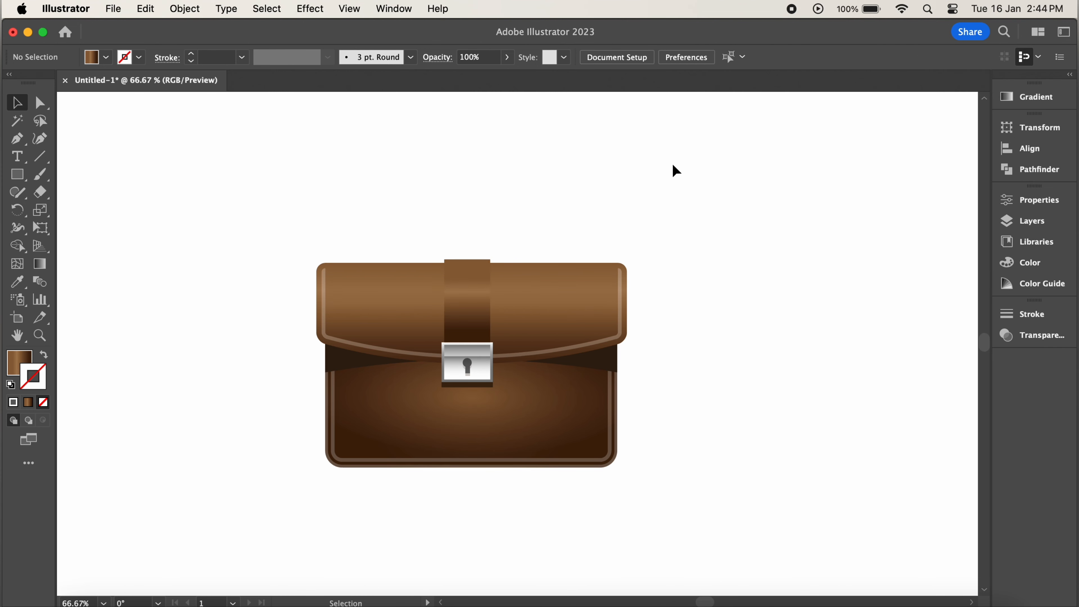
left_click(459, 315)
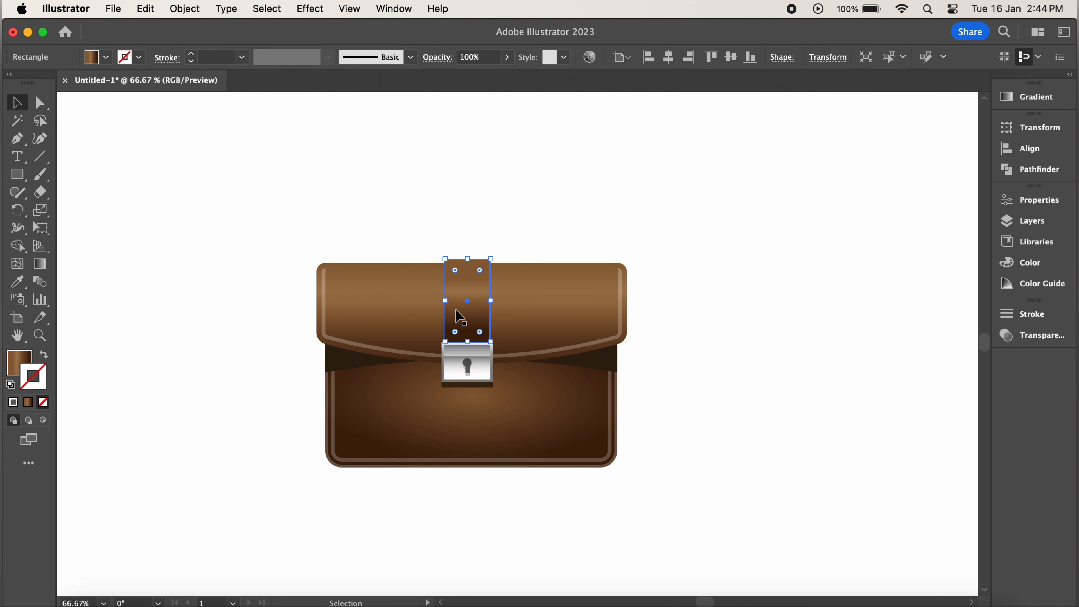
left_click_drag(467, 258, 468, 262)
left_click_drag(490, 302, 491, 302)
left_click_drag(467, 262, 467, 258)
left_click(519, 238)
key("super+z")
key("super+z")
key("super+z")
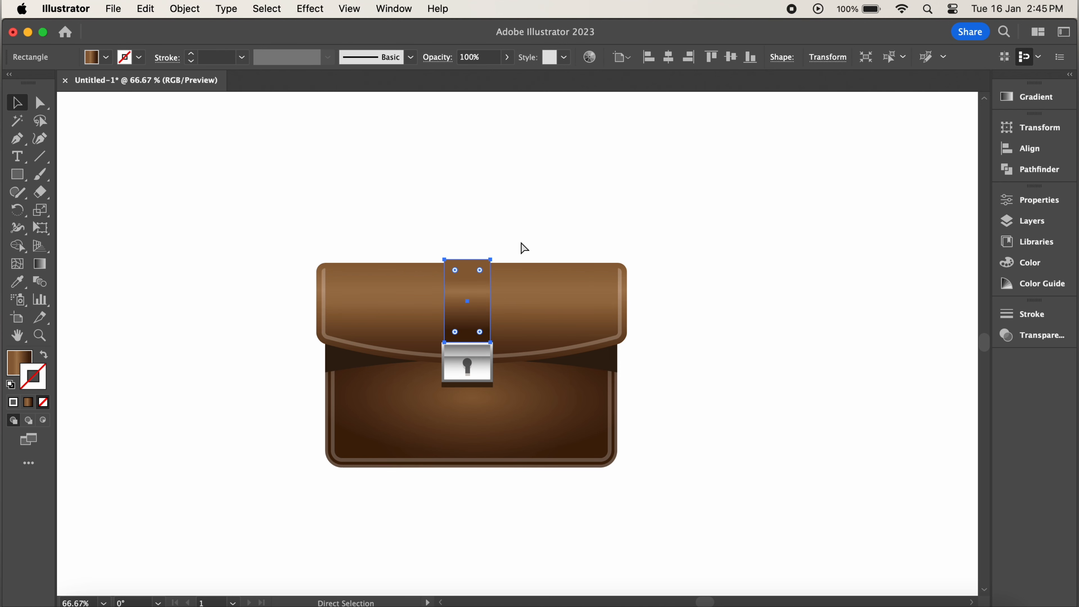
key("super+z")
- Set the strap's opacity to 100%
left_click(1033, 335)
left_click(976, 330)
left_click_drag(928, 351, 979, 351)
left_click(964, 307)
- Place a duplicate of the strap behind it, widened to the clasp's width, and move the front strap off the flap
left_click(786, 216)
key("super+z")
left_click_drag(473, 300, 557, 223)
left_click(455, 317)
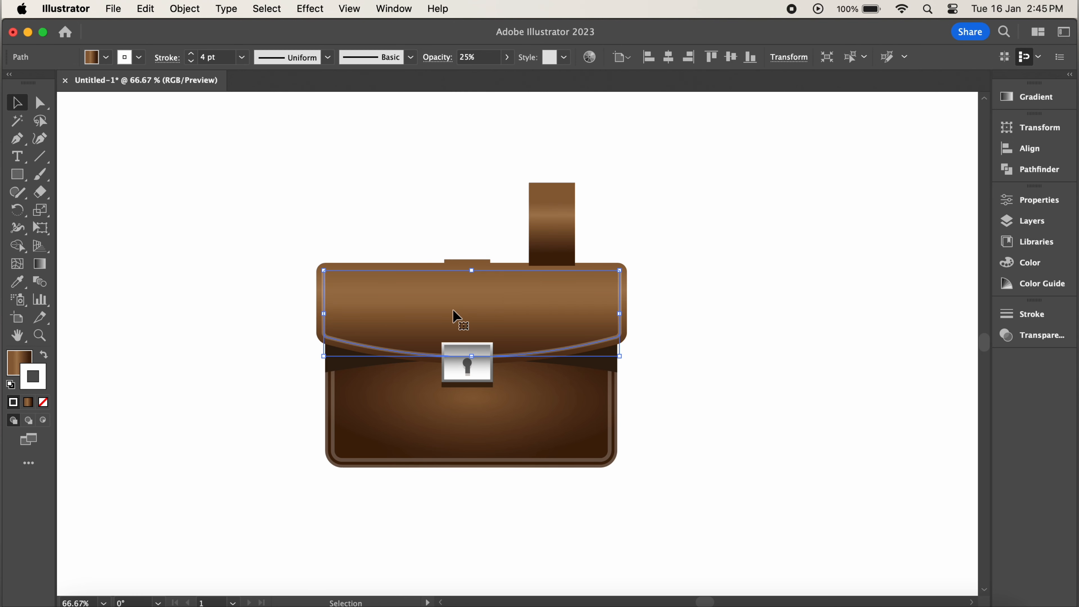
left_click(480, 257)
left_click(483, 270)
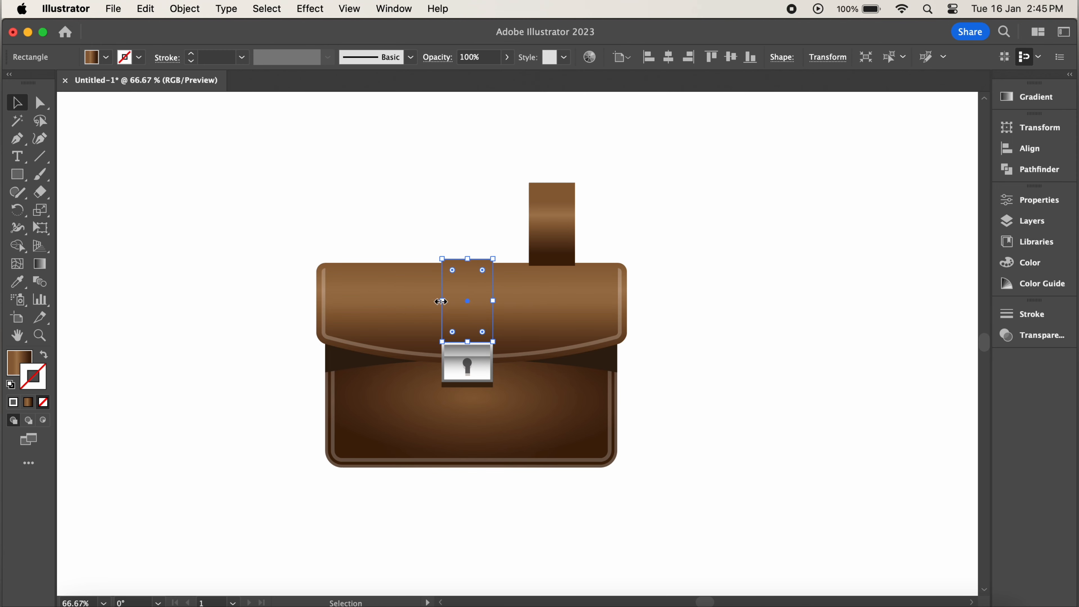
left_click_drag(561, 219, 481, 299)
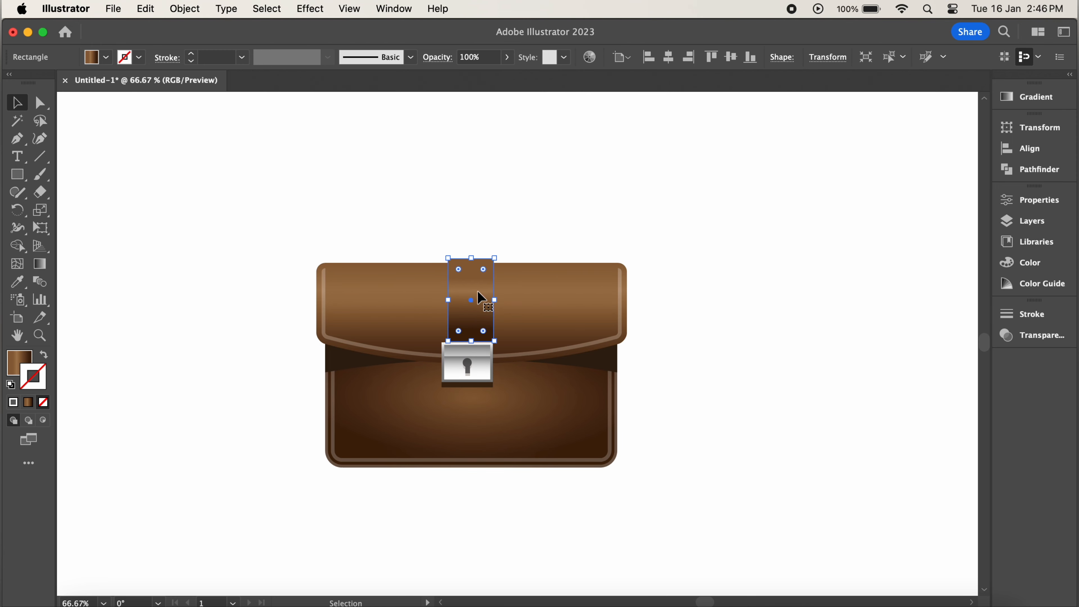
left_click(755, 276)
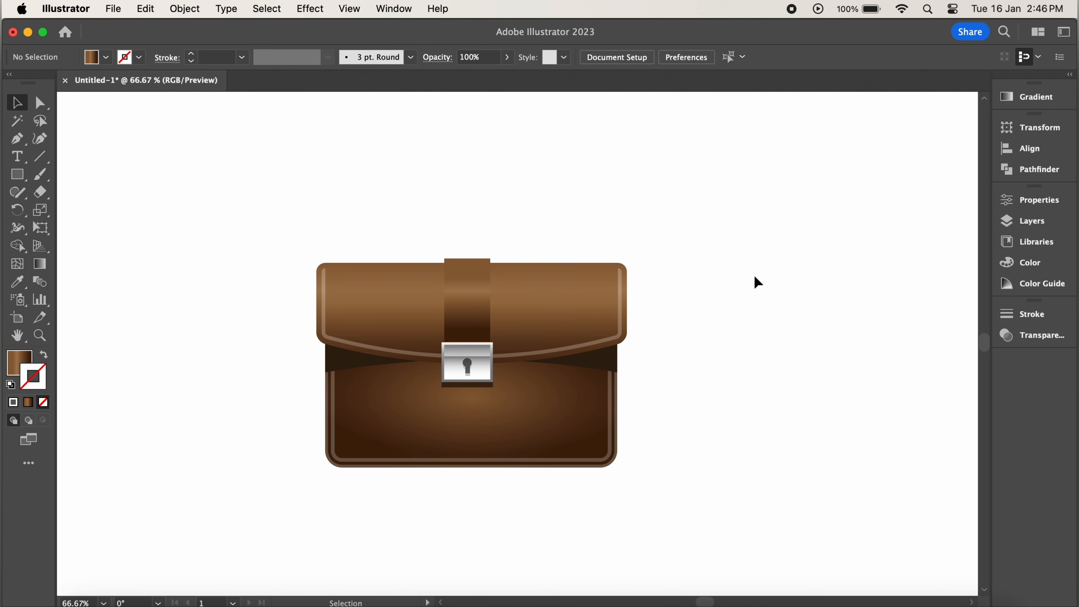
left_click(491, 294)
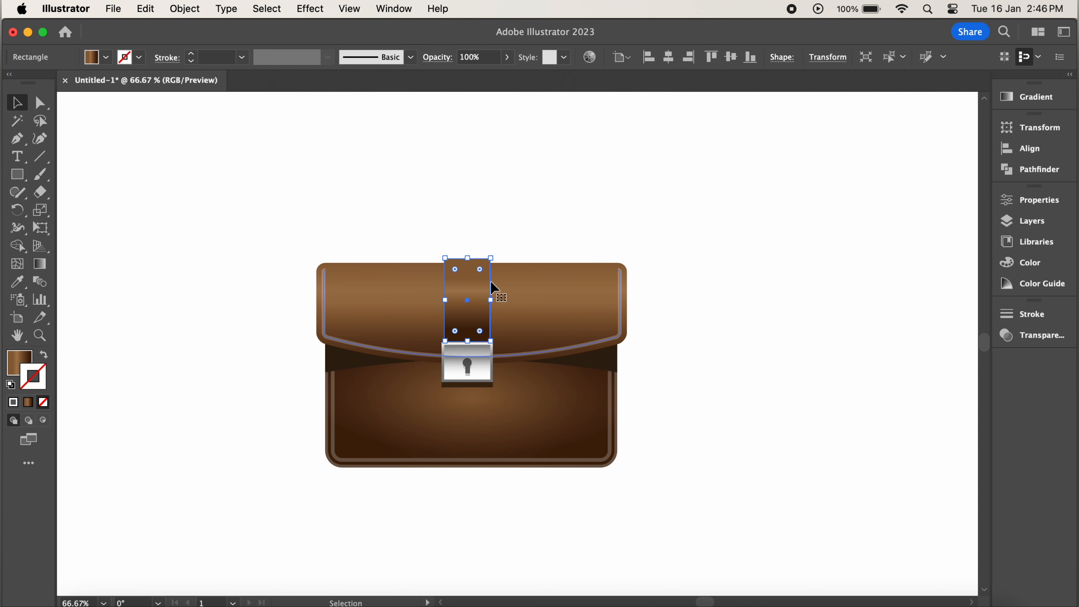
left_click_drag(493, 288, 684, 201)
left_click(464, 309)
left_click(459, 328)
key("super+z")
key("super+z")
key("super+z")
key("super+z")
key("super+z")
key("super+z")
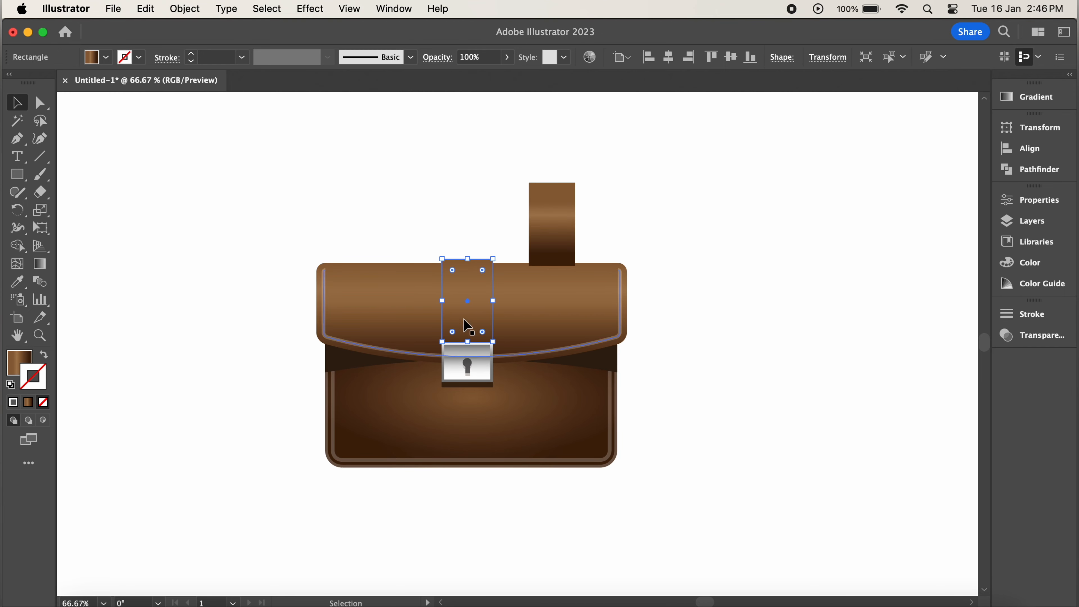
- Trim the rear strap copy to the flap's upper edge and fill it with solid dark brown 472d18
mouse_move(468, 258)
left_mouse_down()
mouse_move(468, 187)
mouse_move(467, 262)
left_mouse_up()
left_click(1029, 262)
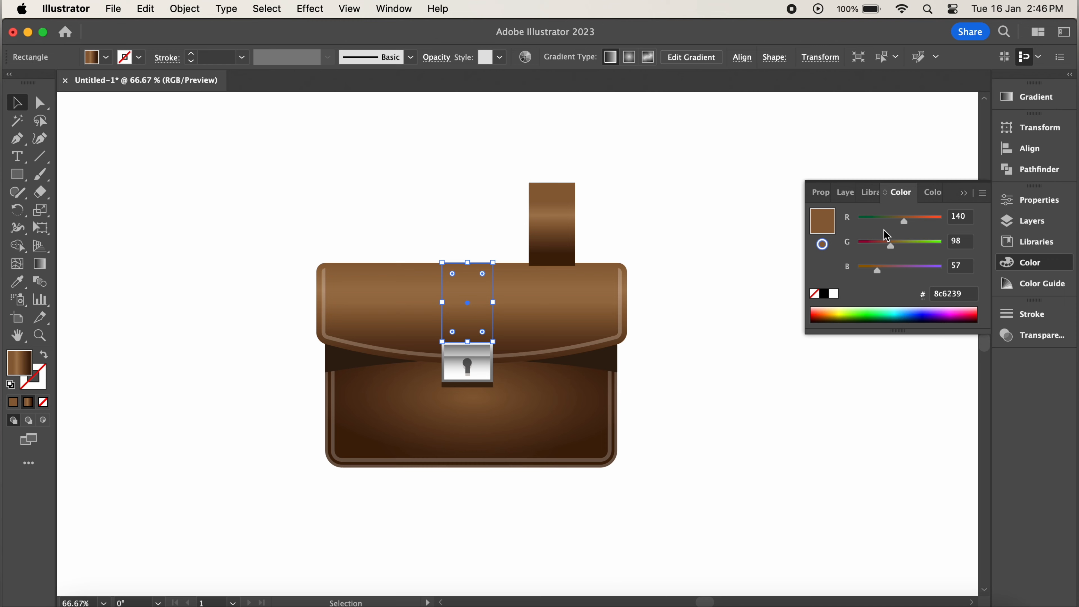
double_click(19, 363)
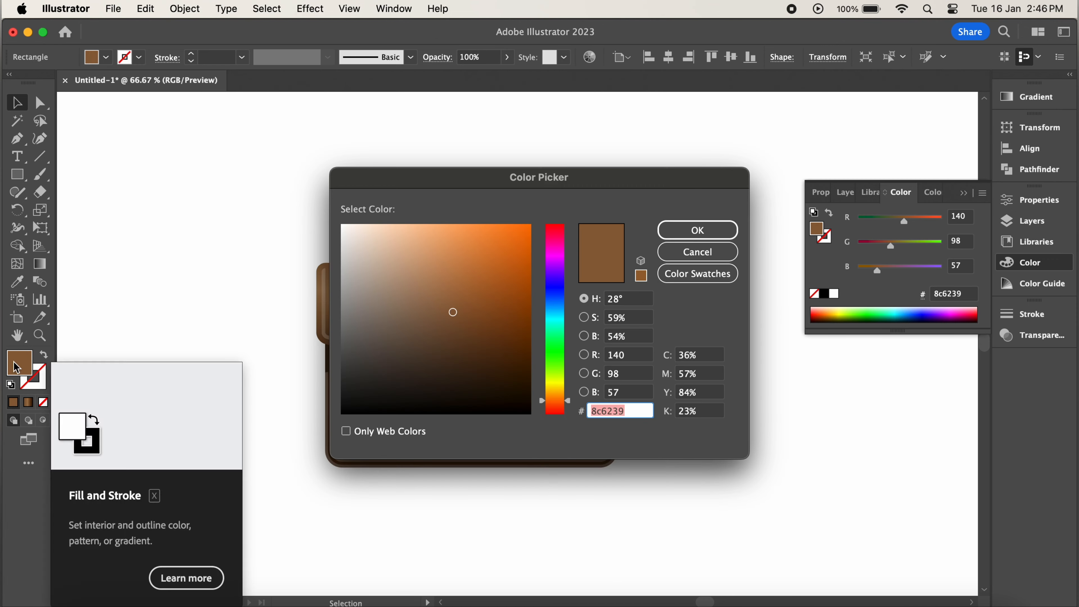
type("472d18")
left_click(697, 230)
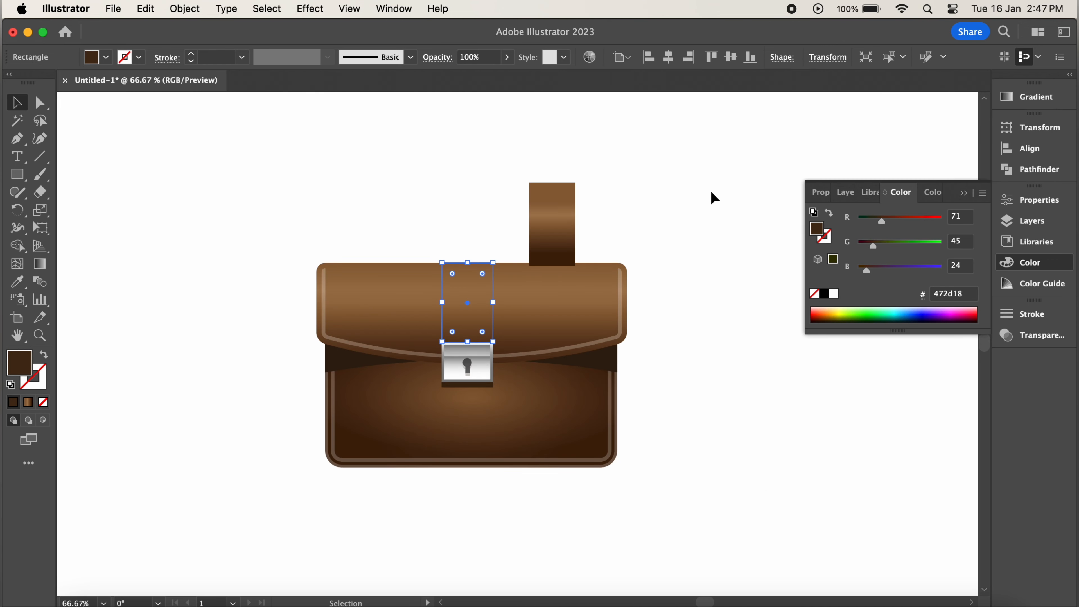
- Copy the gradient strap, move the original farther away, and fit the pasted copy between the flap's upper edge and the clasp at clasp width
left_click(560, 230)
key("super+c")
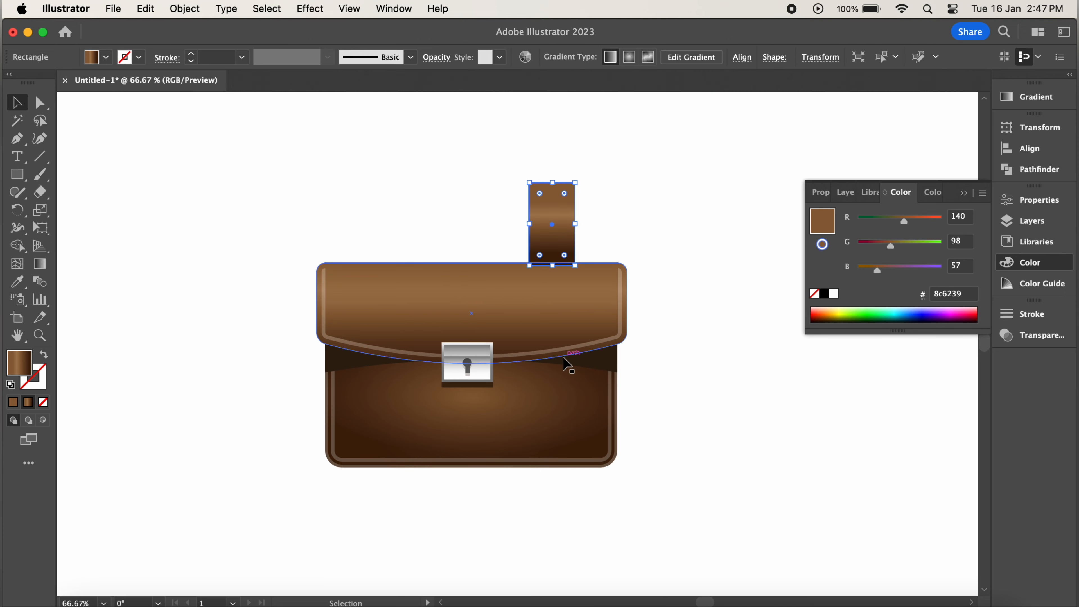
left_click_drag(553, 227, 650, 185)
key("super+v")
left_click_drag(537, 347, 494, 300)
left_click_drag(467, 258, 468, 263)
- Fill the pasted strap copy with solid dark brown and lower its opacity to make a translucent shadow
left_click(13, 402)
double_click(19, 362)
left_click_drag(452, 312, 465, 359)
left_click(696, 228)
left_click(1038, 335)
left_click(976, 330)
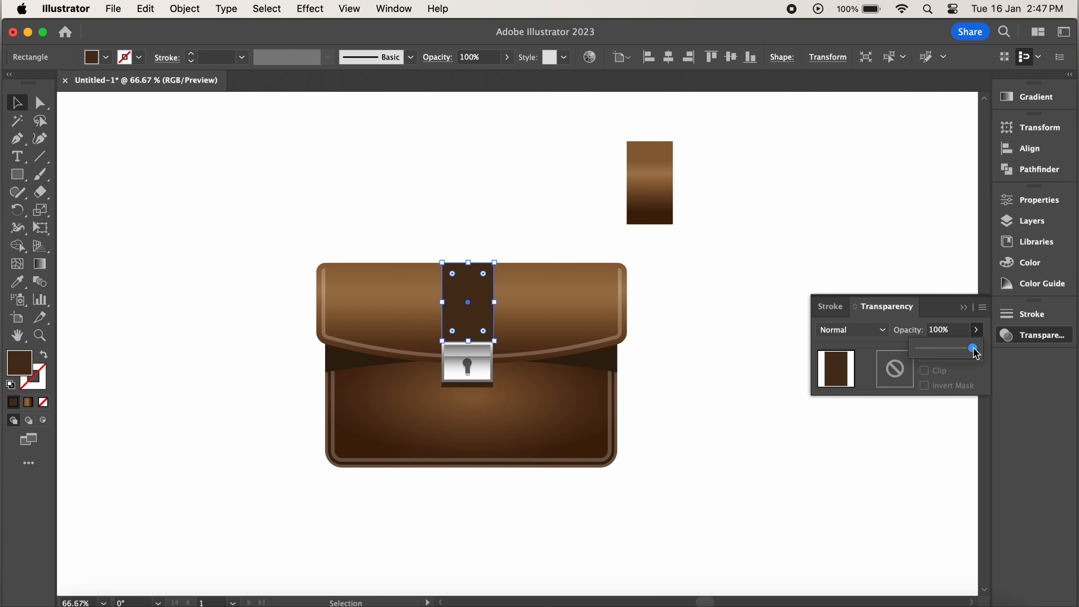
left_click_drag(975, 348, 940, 353)
left_click(962, 309)
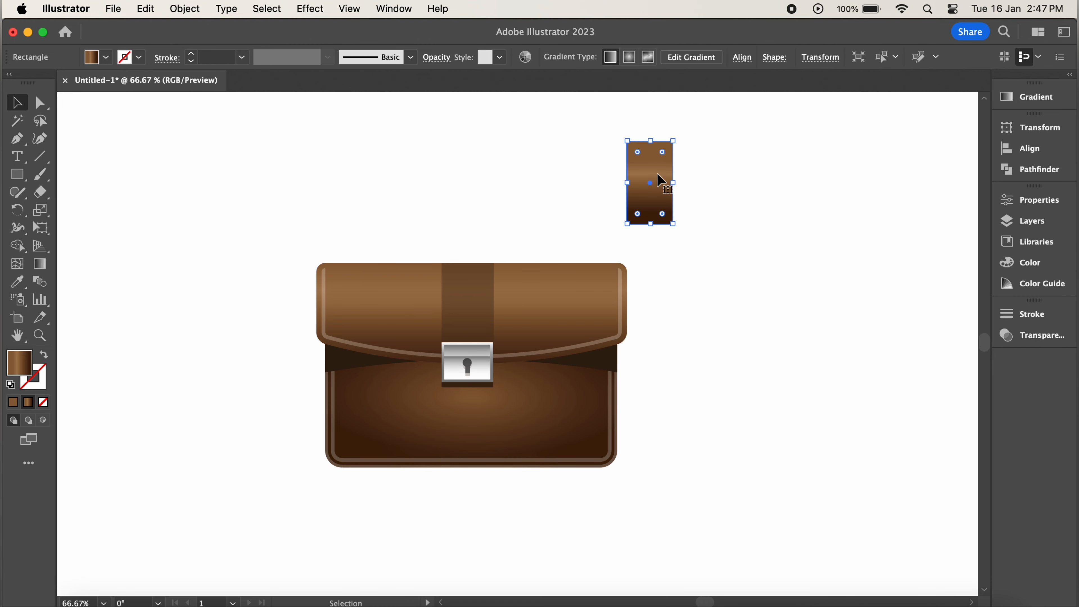
- Move the gradient strap back above the clasp, centered on the shadow rectangle
left_click_drag(652, 188, 467, 300)
key("shift+super+a")
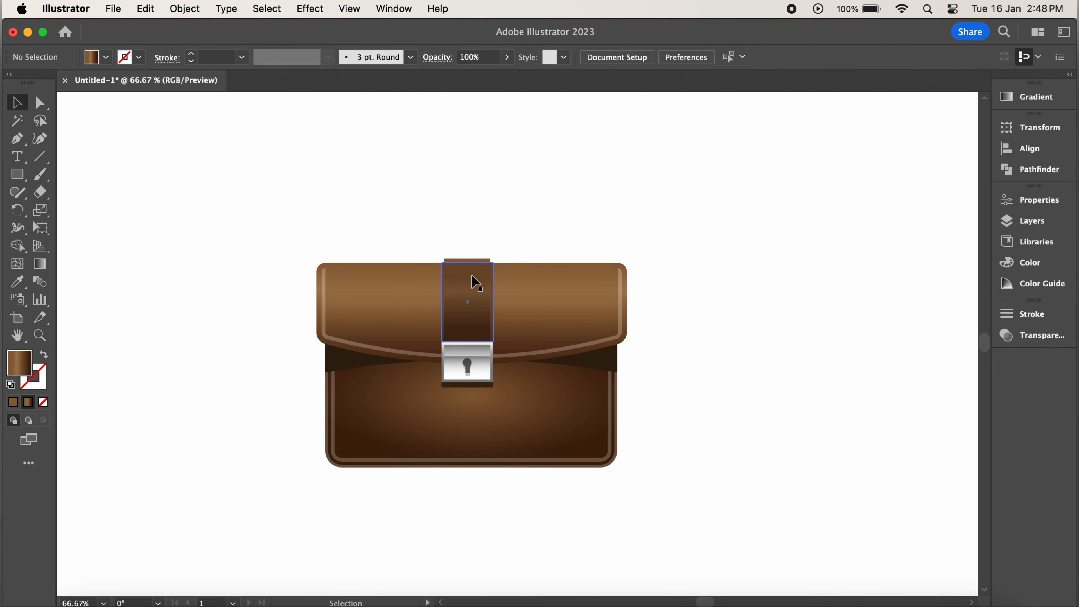
left_click(478, 268)
left_click(1038, 335)
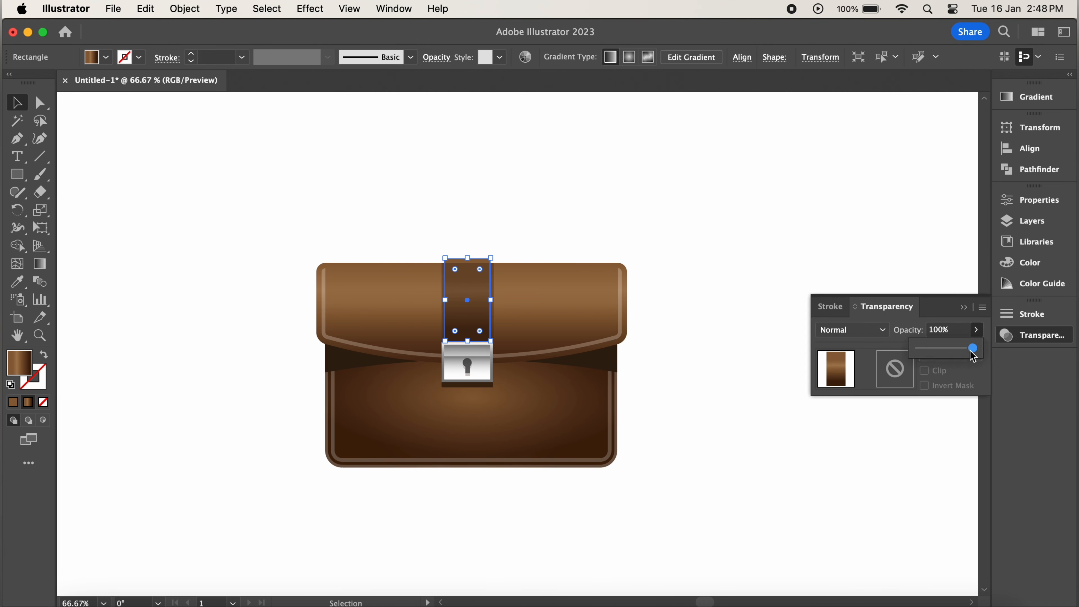
left_click(920, 241)
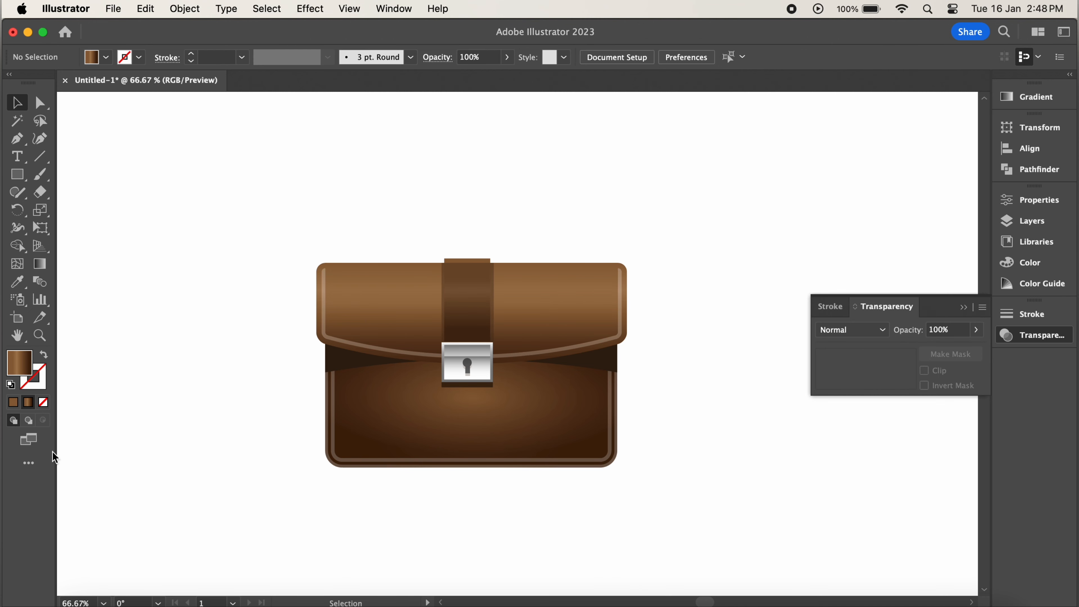
left_click(473, 258)
left_click(976, 331)
left_click_drag(972, 347, 1007, 335)
left_click(963, 308)
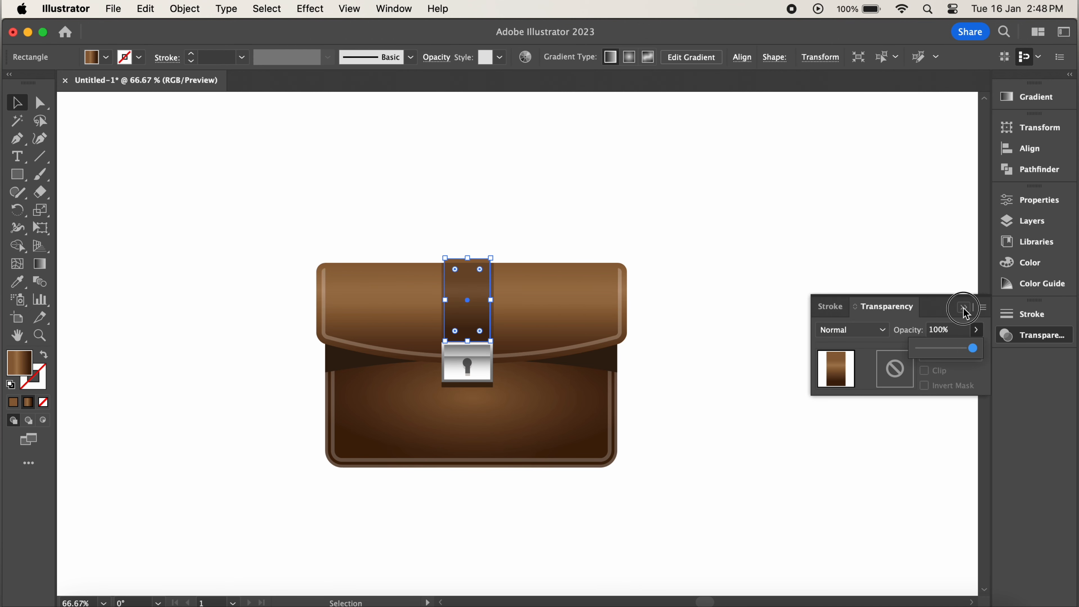
- Draw a small upright rectangle resting on the flap's upper edge near its left corner
key("m")
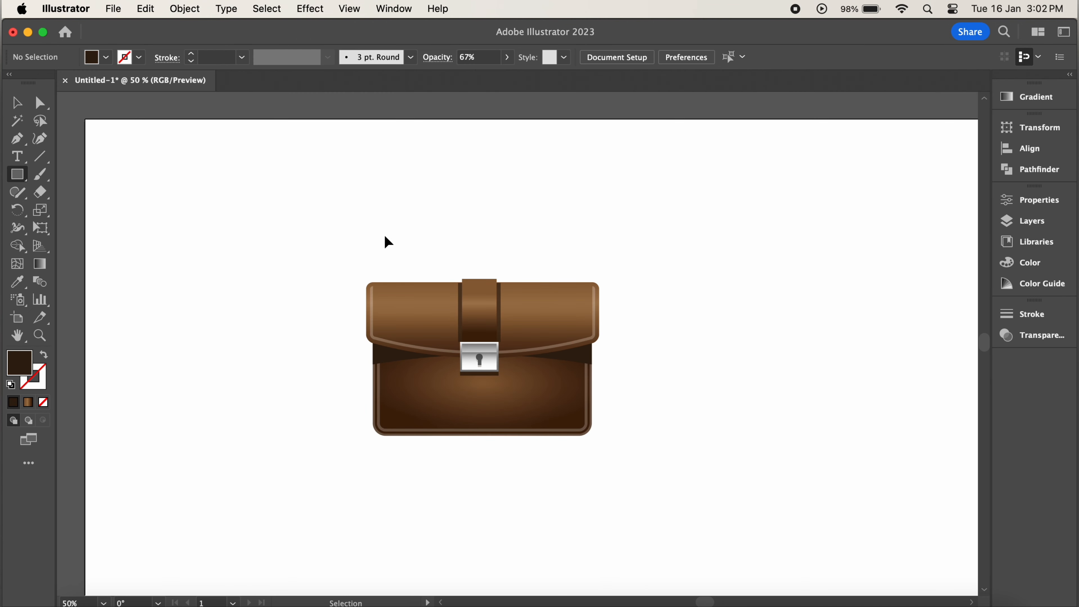
key("super+1")
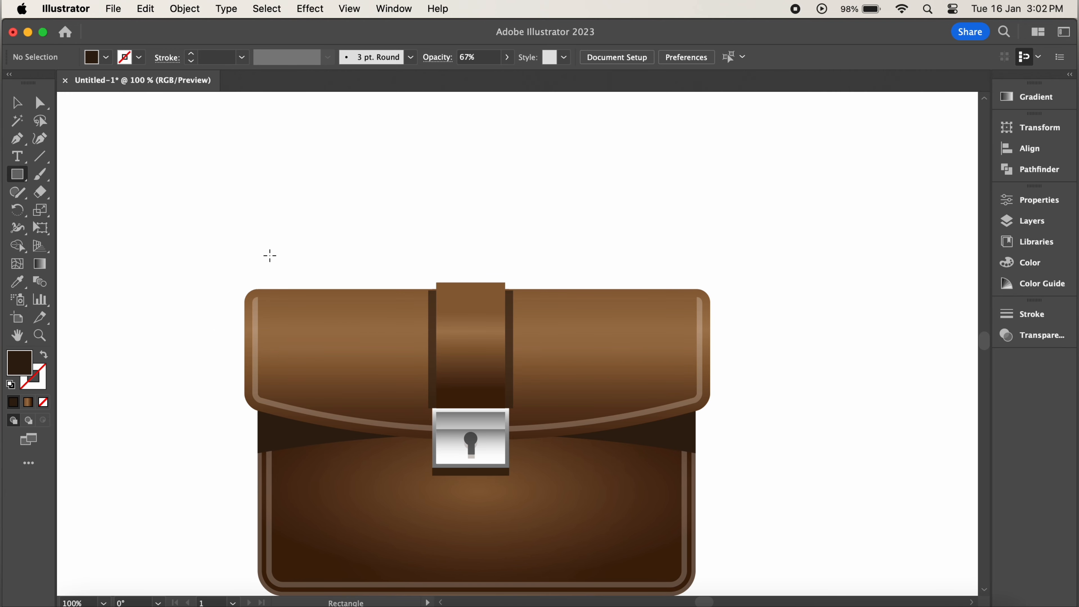
left_click_drag(283, 249, 313, 289)
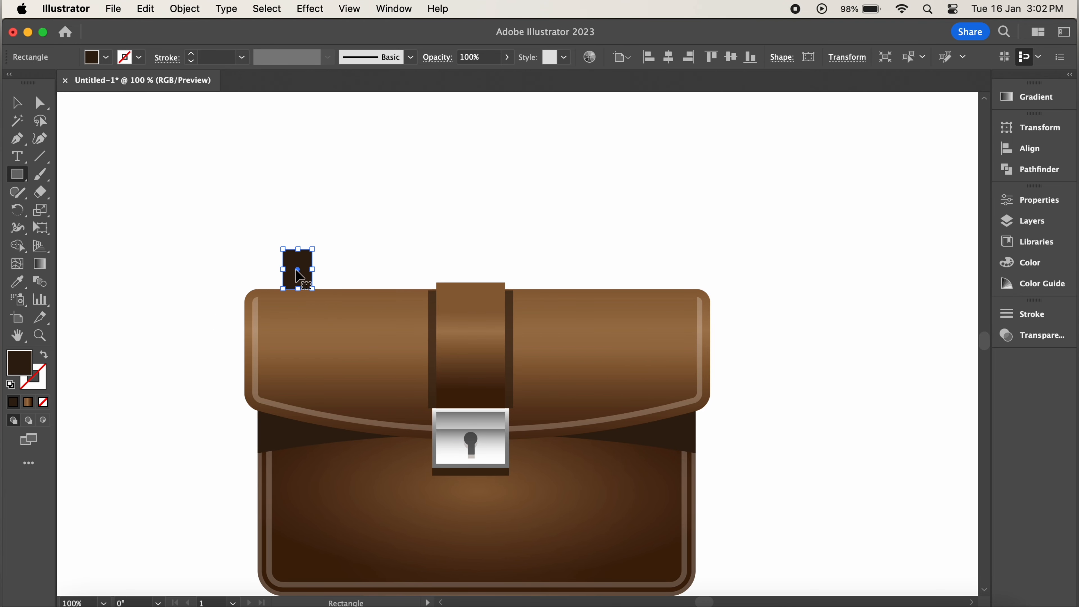
- Apply the brown gradient to the small rectangle, moving its first stop to the start and deleting the second stop
left_click(29, 404)
left_click_drag(852, 230, 810, 233)
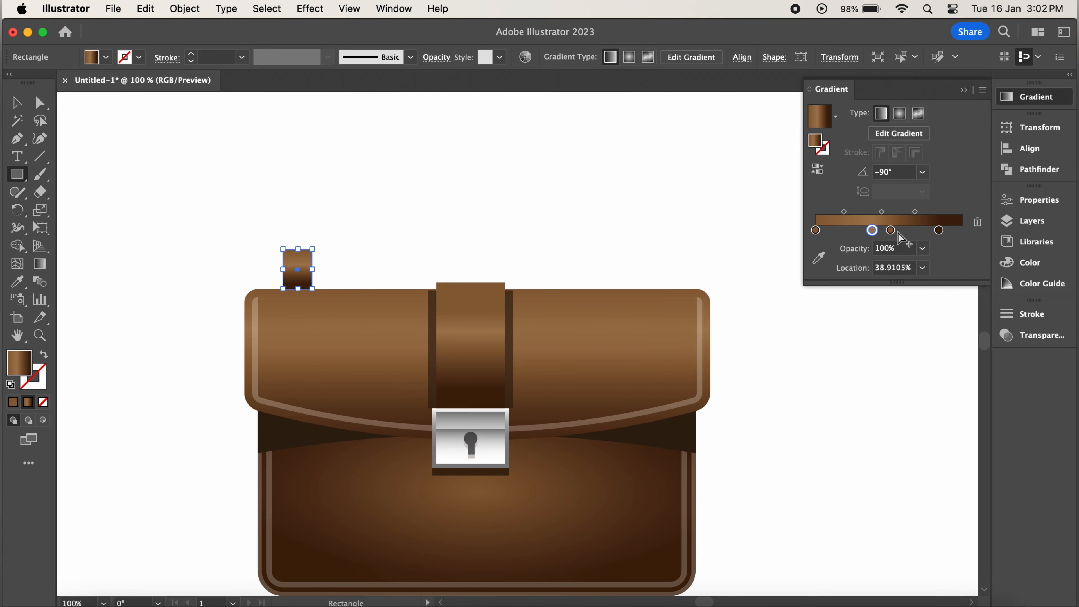
left_click(978, 223)
left_click_drag(891, 230, 890, 229)
- Color the first gradient stop of the small rectangle medium gray and set the gradient angle to 0°
double_click(816, 231)
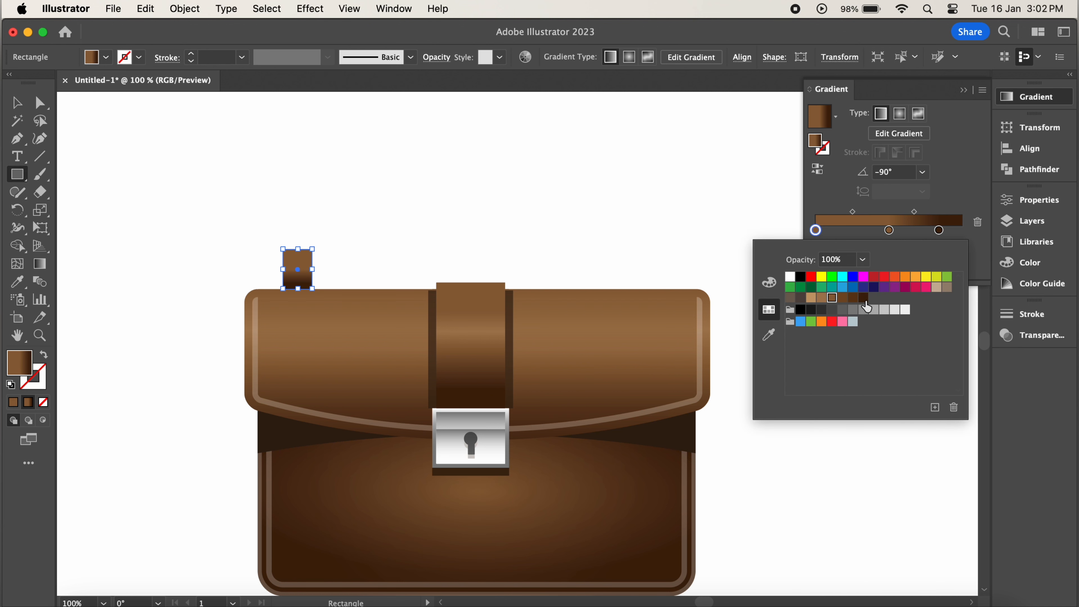
left_click(855, 313)
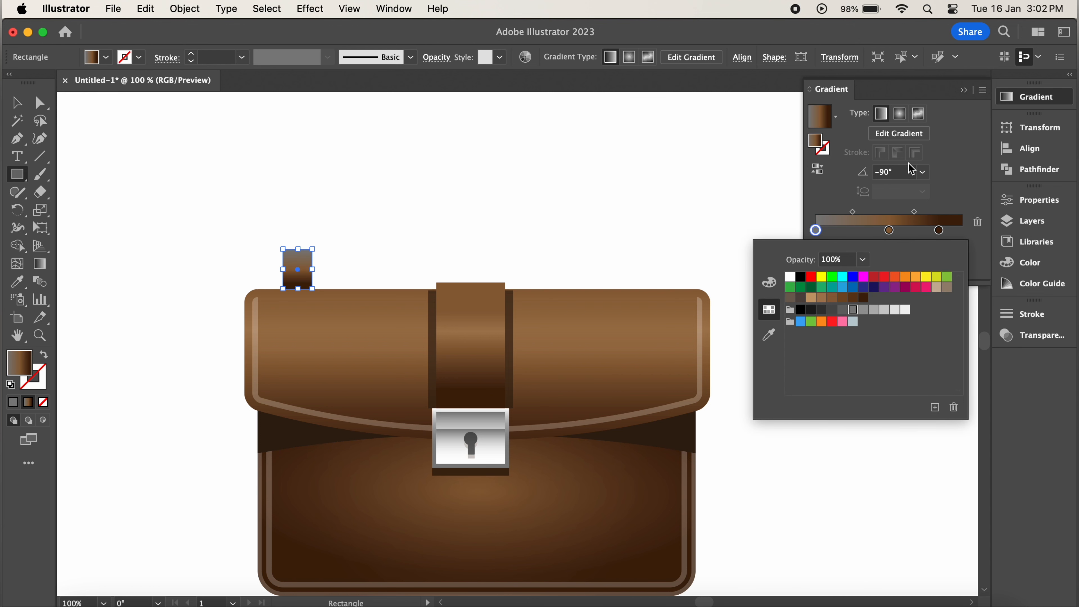
left_click(922, 172)
left_click(933, 322)
- Make the middle gradient stop white, and move the last stop to the end and color it medium gray
double_click(889, 231)
left_click(788, 280)
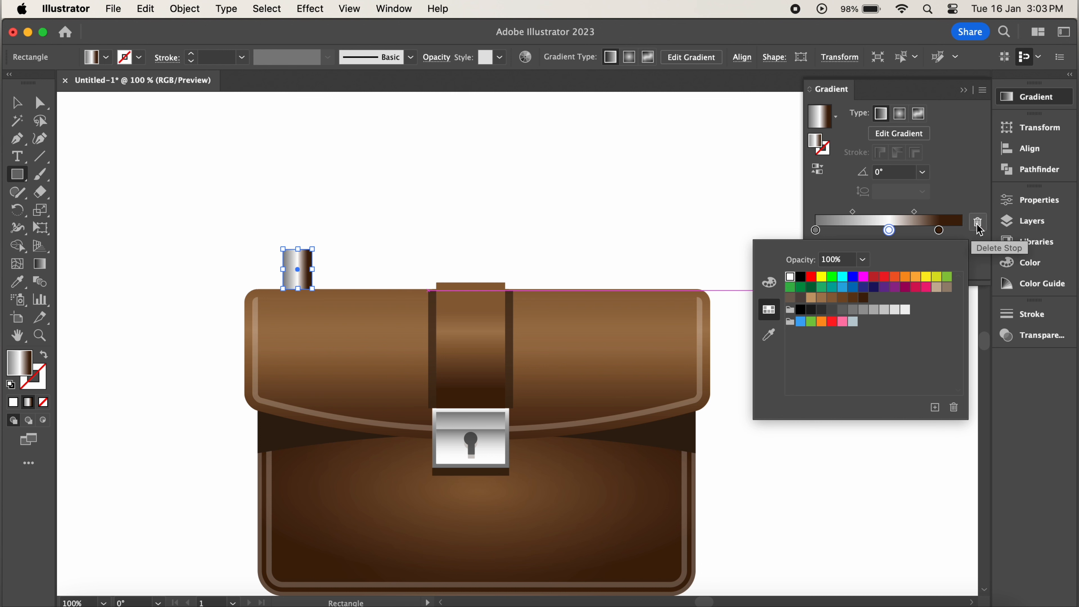
left_click_drag(940, 230, 968, 229)
double_click(962, 230)
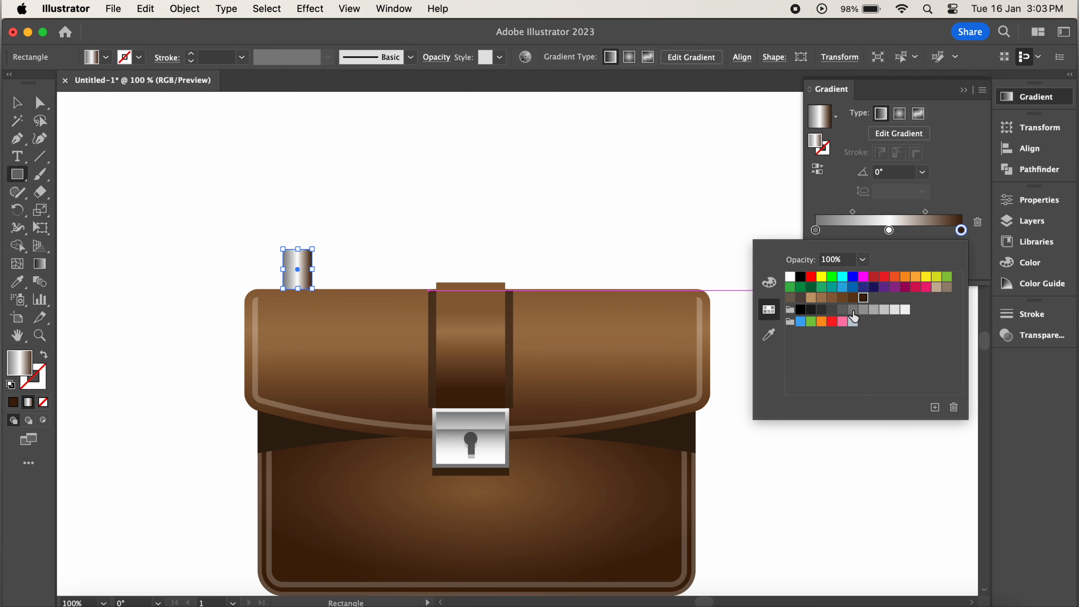
left_click(853, 311)
left_click(963, 91)
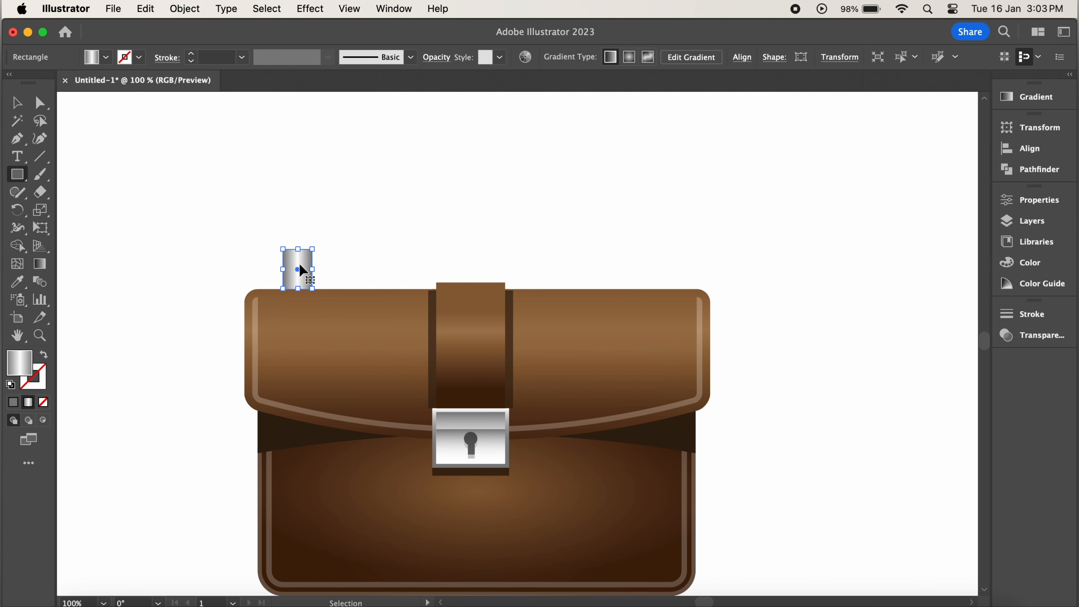
- Duplicate the metallic fitting and place the copy on the flap's upper edge near its right corner, level with the original
key("super+c")
key("super+v")
key("v")
left_click_drag(518, 346, 650, 270)
- Draw a long, thin rounded rectangle across the tops of both metallic fittings as the handle
left_click_drag(17, 174, 57, 192)
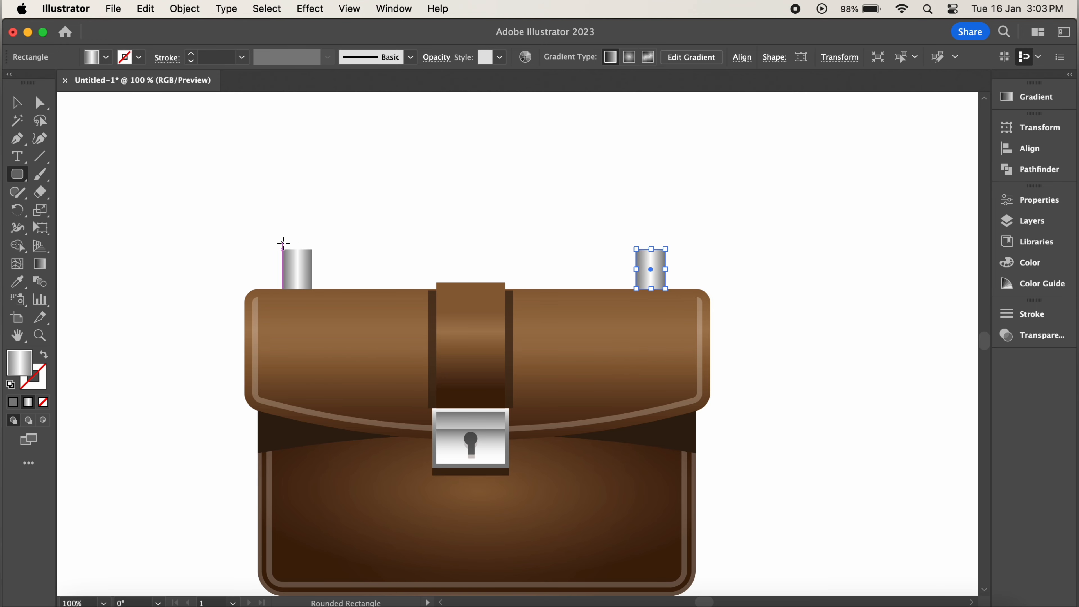
mouse_move(283, 244)
left_mouse_down()
mouse_move(629, 219)
mouse_move(666, 265)
left_mouse_up()
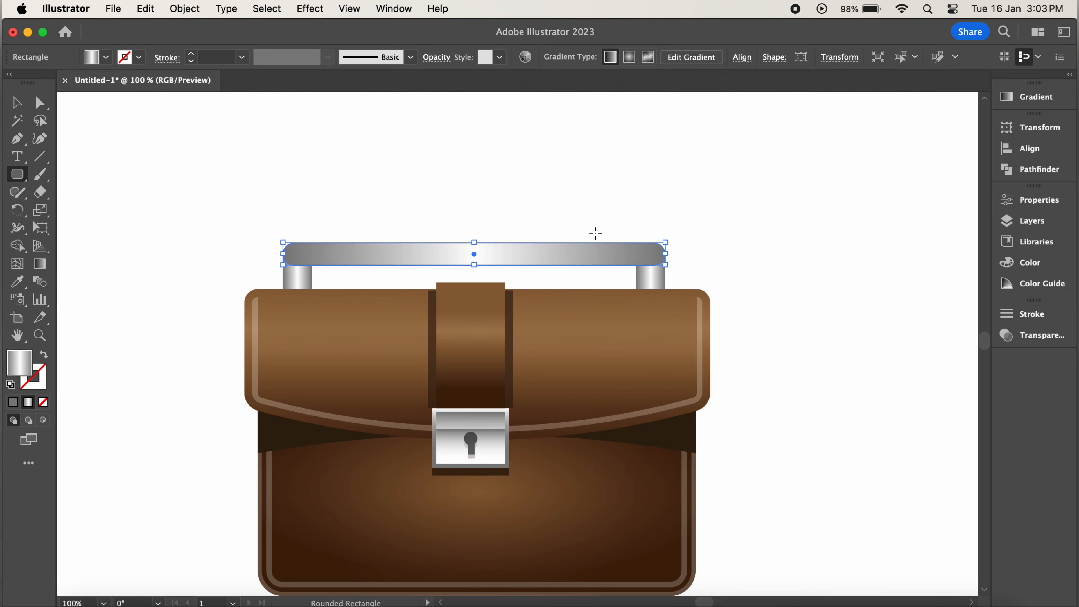
- Bend the handle bar with a horizontal Arc warp of 18% and expand its appearance
left_click(306, 12)
mouse_move(419, 270)
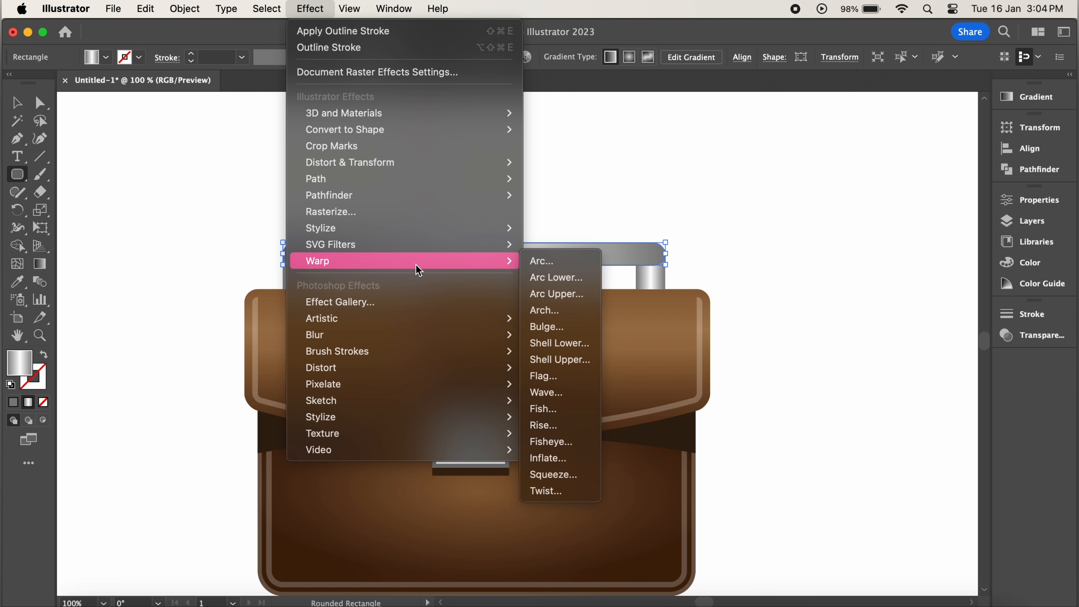
left_click(542, 261)
left_click_drag(778, 435, 788, 435)
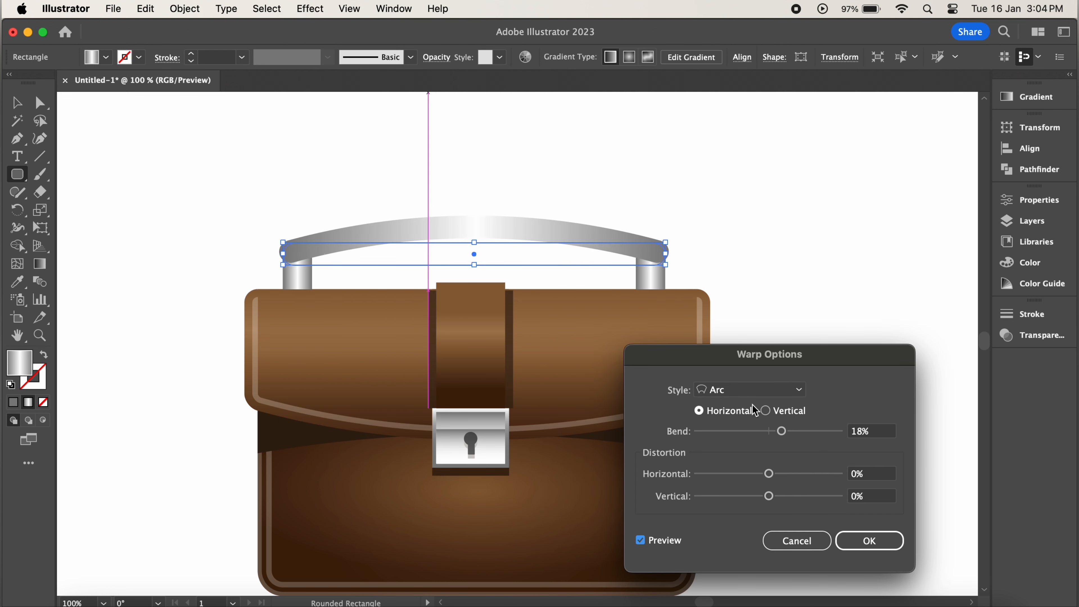
left_click(869, 540)
left_click(184, 8)
left_click(263, 240)
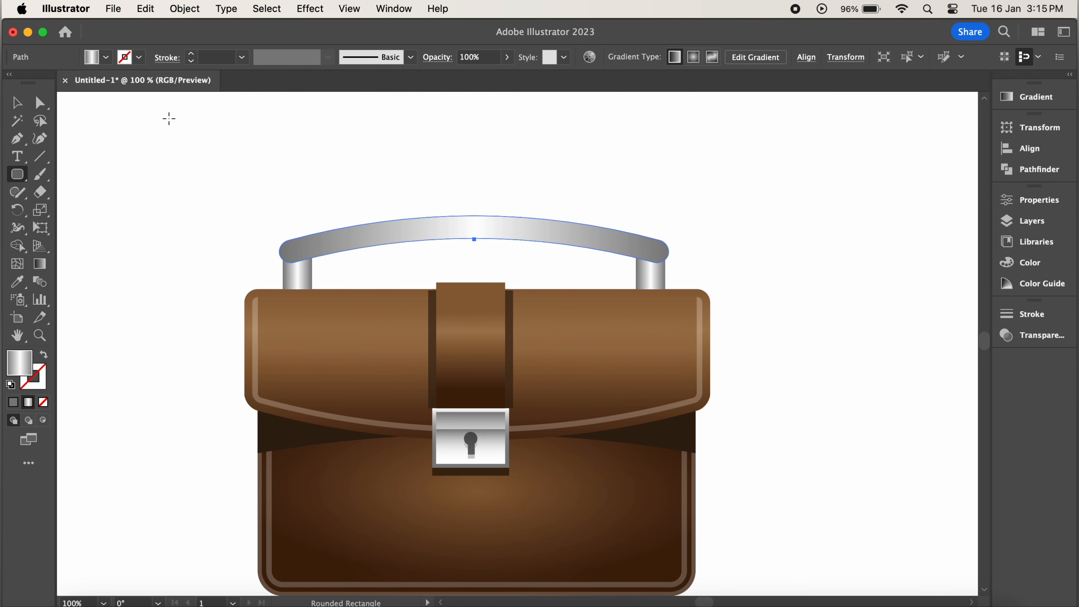
- Remove the white middle stop from the arched handle's gradient and make its last stop black
key("v")
left_click(428, 245)
left_click(1015, 95)
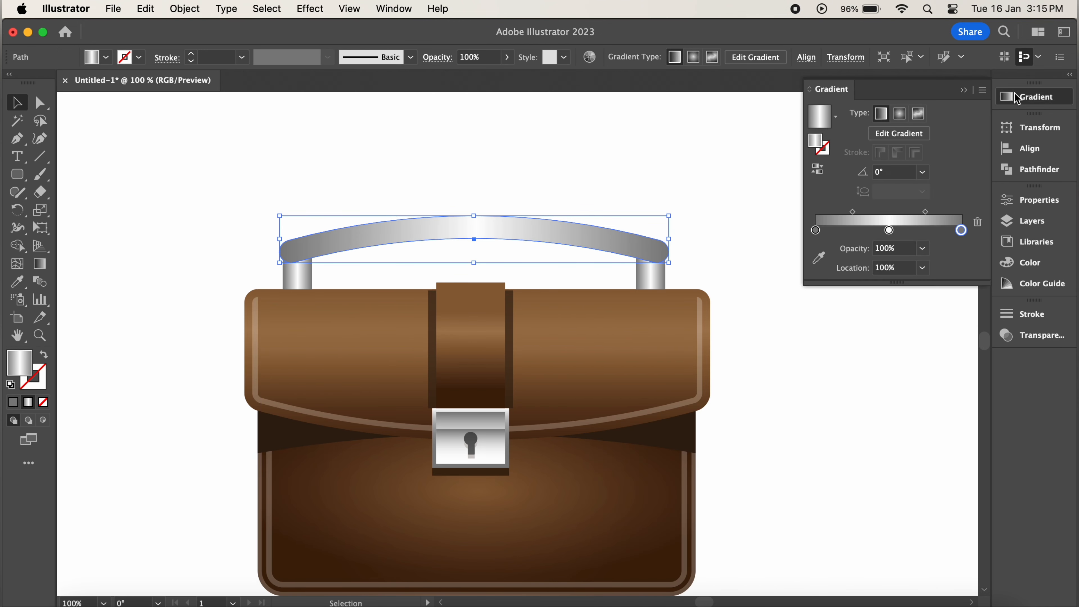
left_click(888, 229)
left_click(979, 222)
double_click(962, 231)
left_click(800, 277)
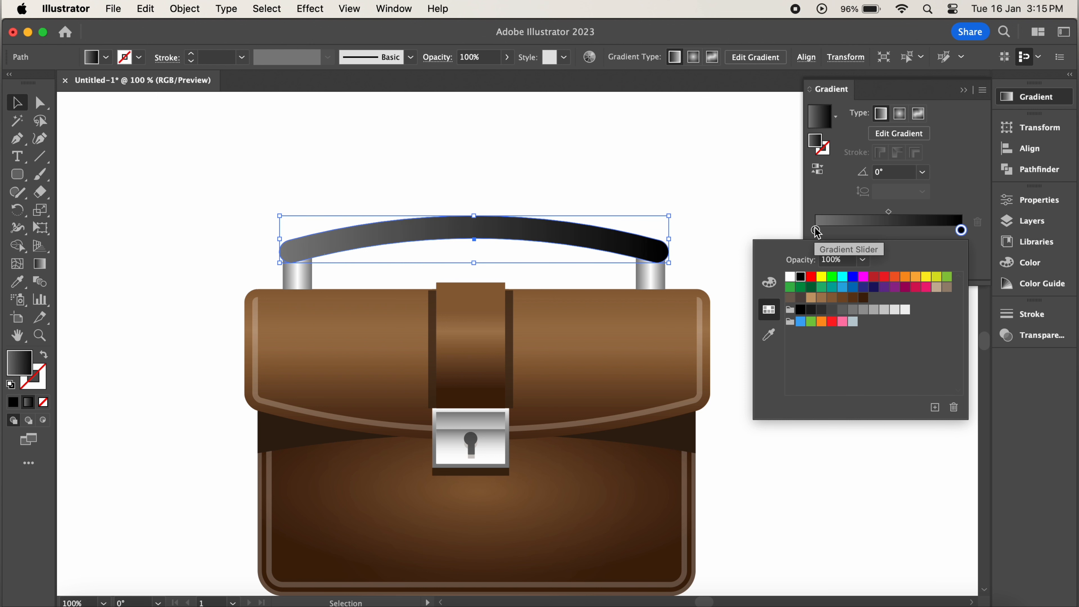
left_click(837, 310)
left_click(802, 311)
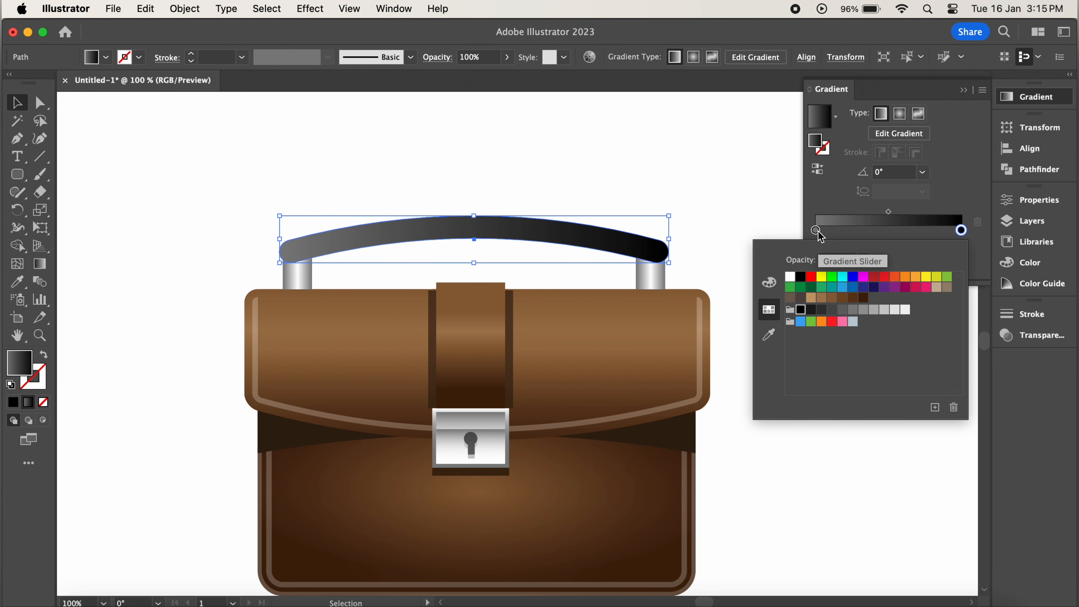
- Color the first stop of the handle's gradient dark gray
left_click(816, 230)
left_click(840, 311)
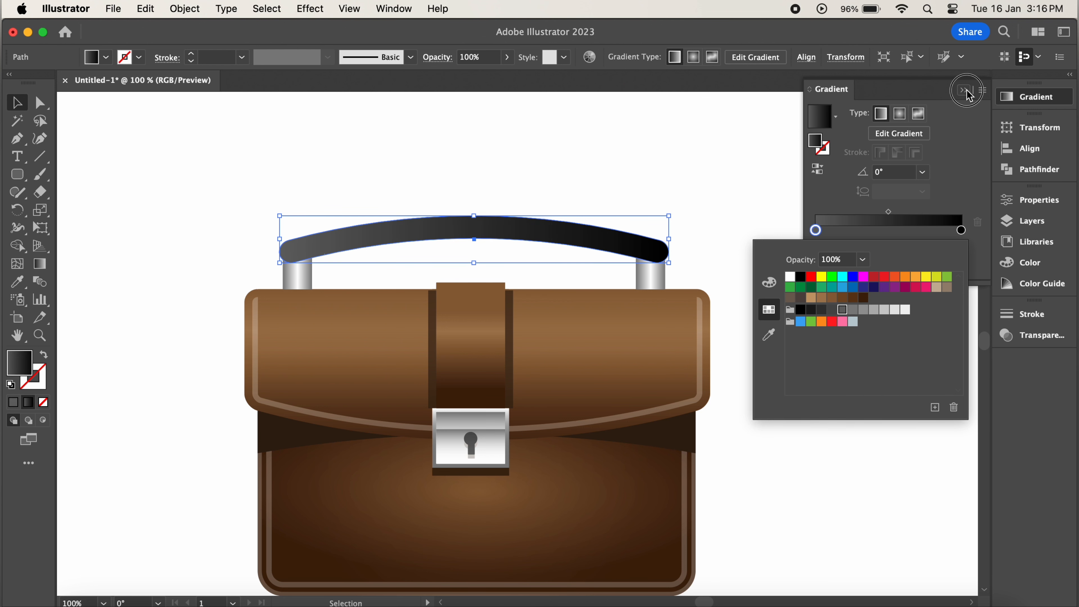
left_click(967, 92)
- Create an inset outline inside the handle with Offset Path set to -4 and miter joins
left_click(180, 10)
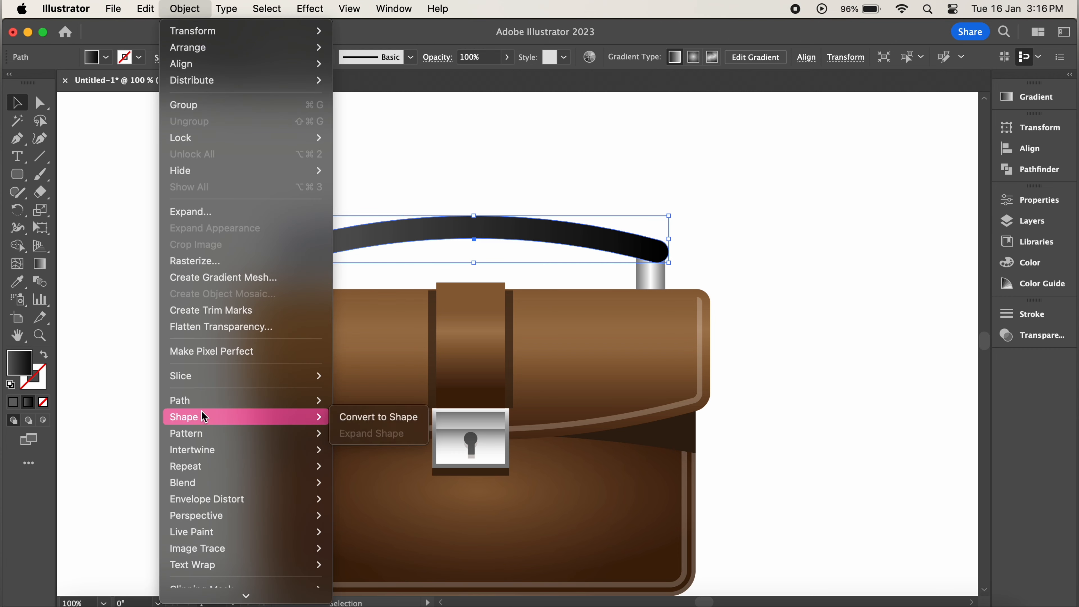
left_click(383, 449)
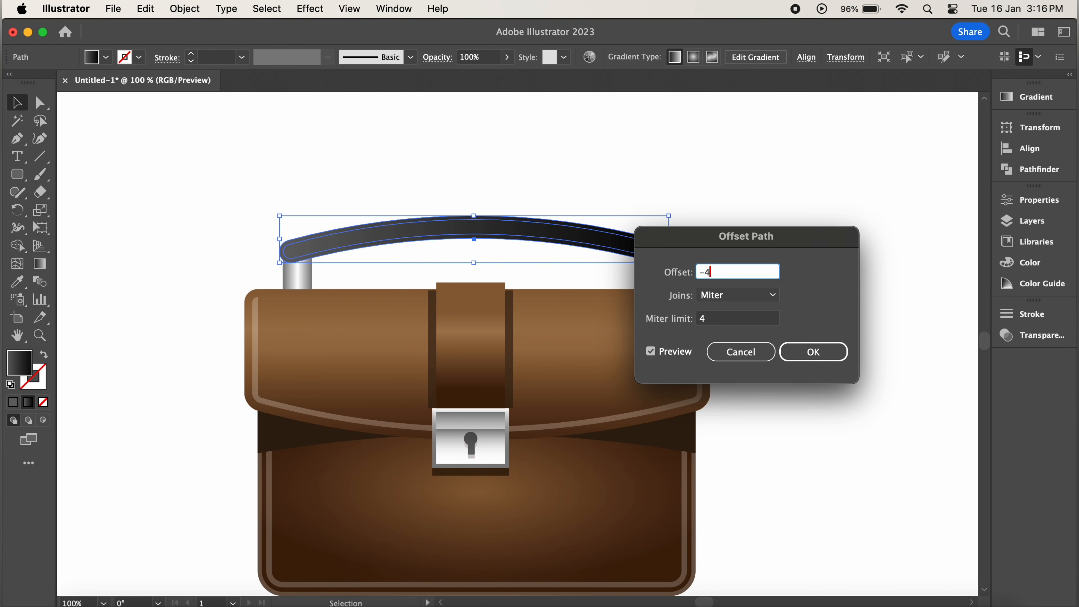
type("-4")
left_click(650, 352)
left_click(650, 352)
left_click(812, 351)
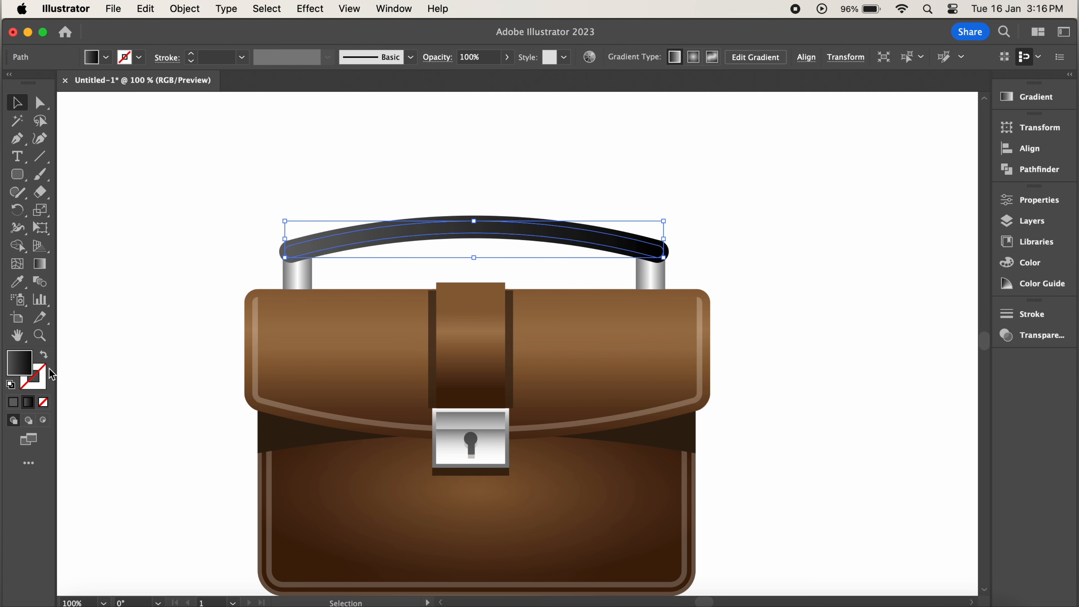
double_click(43, 383)
left_click(698, 252)
key("x")
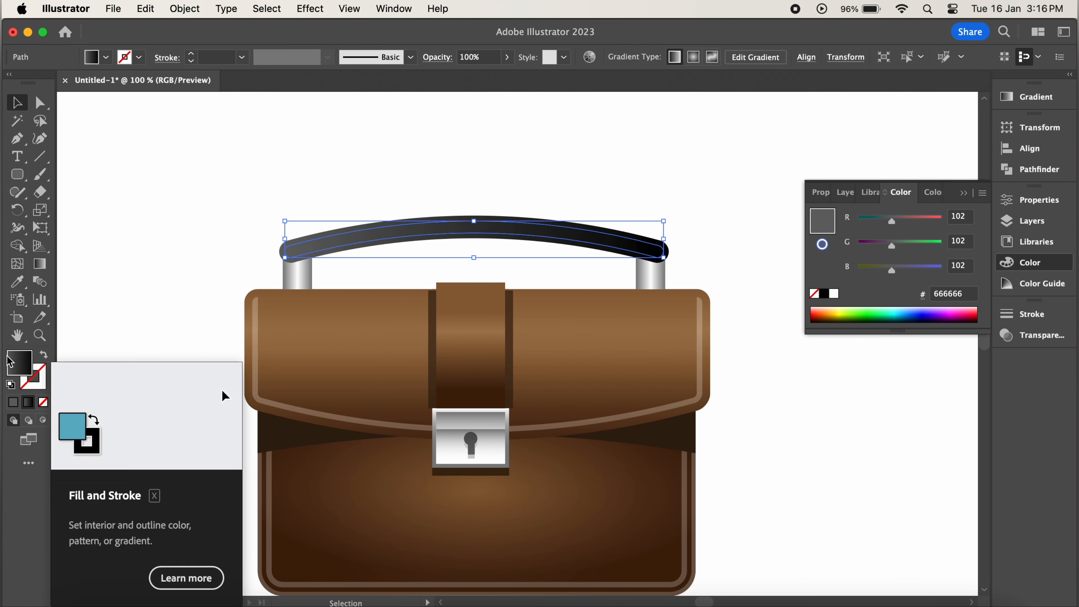
- Send the handle and its inset outline behind the two metallic fittings
left_click(625, 235, "shift")
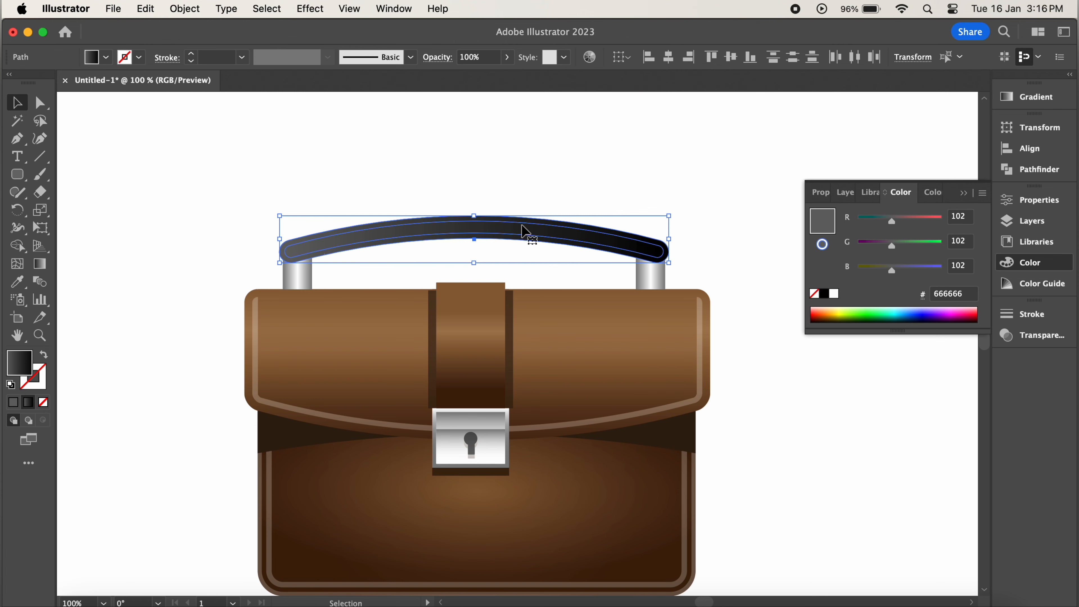
right_click(597, 259)
mouse_move(663, 524)
left_click(786, 565)
right_click(290, 261)
mouse_move(320, 520)
left_click(472, 552)
left_click(737, 179)
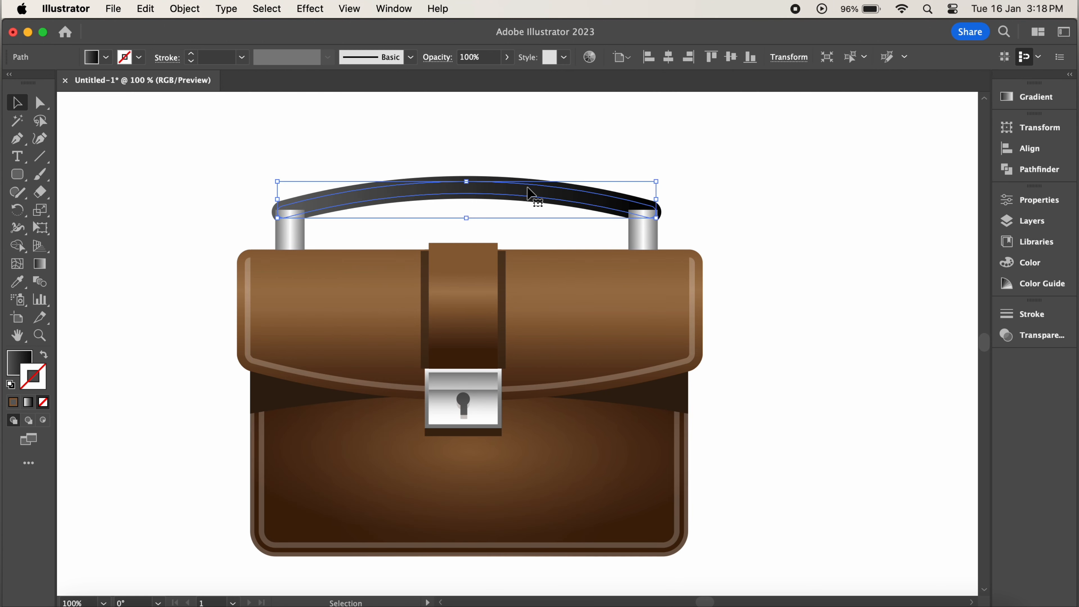
- Give the handle's inset outline a 2 pt stroke in a muted grayish brown
left_click(1024, 313)
left_click(909, 330)
left_click(935, 101)
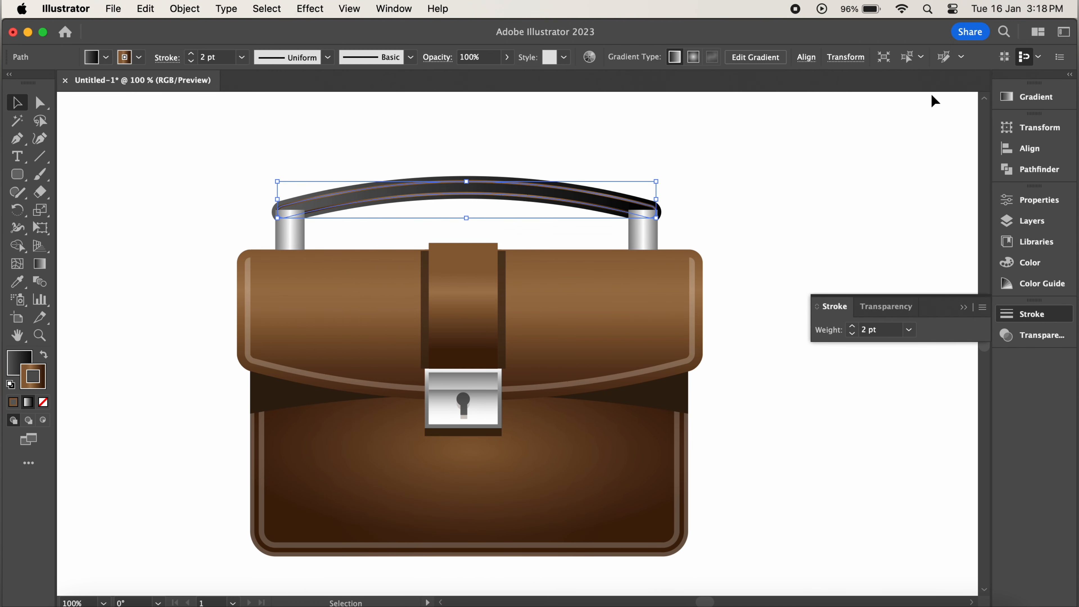
double_click(34, 376)
left_click_drag(380, 336, 371, 328)
left_click(698, 230)
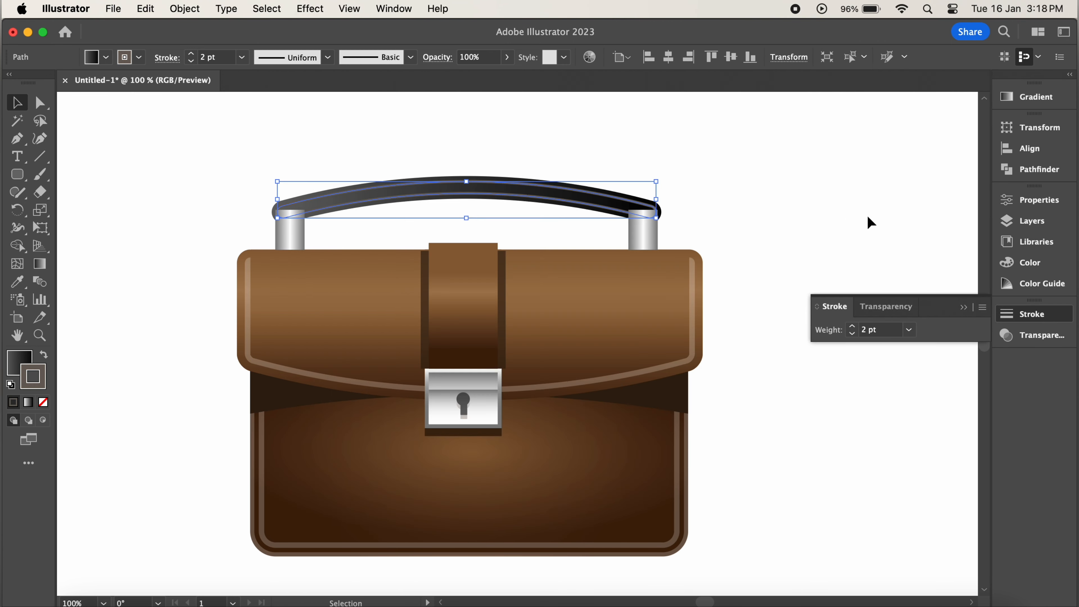
left_click(965, 304)
left_click(917, 256)
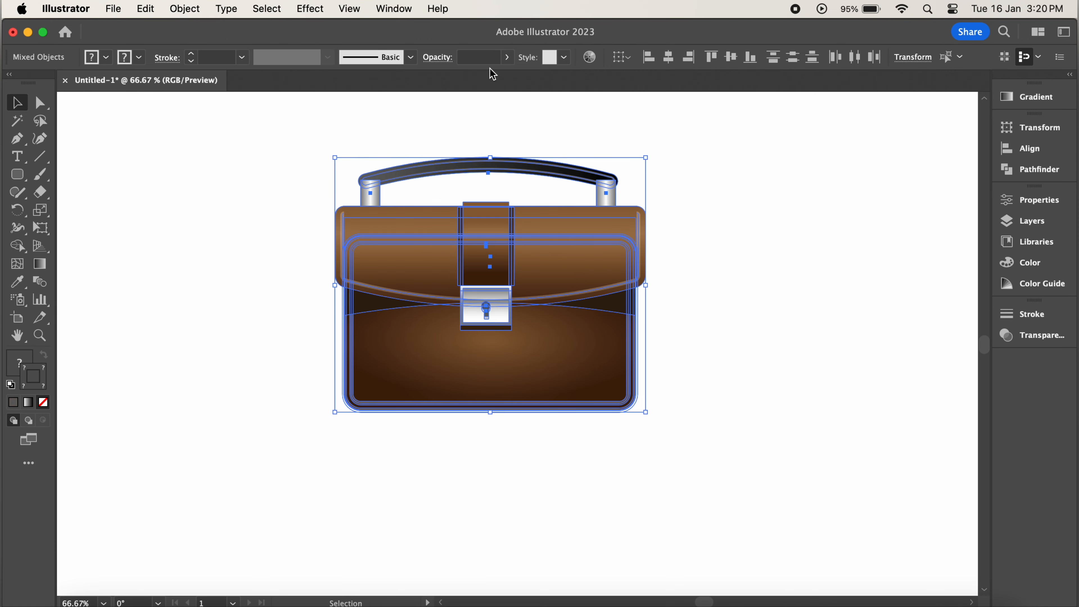
- Create a reflected copy of the whole briefcase across the horizontal axis
left_click(184, 8)
mouse_move(191, 29)
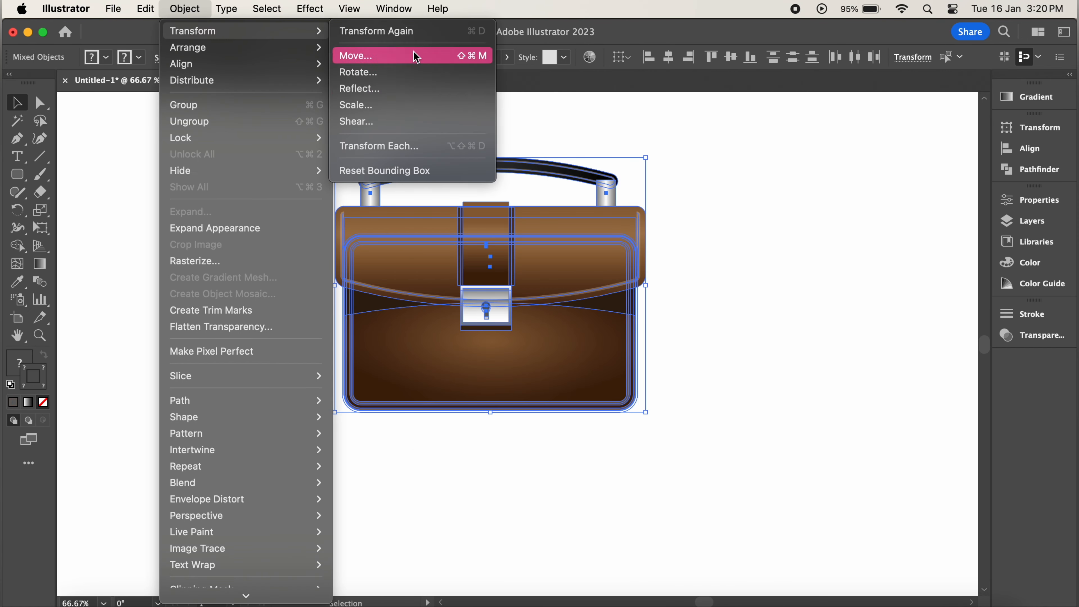
left_click(409, 87)
left_click(446, 241)
left_click(476, 418)
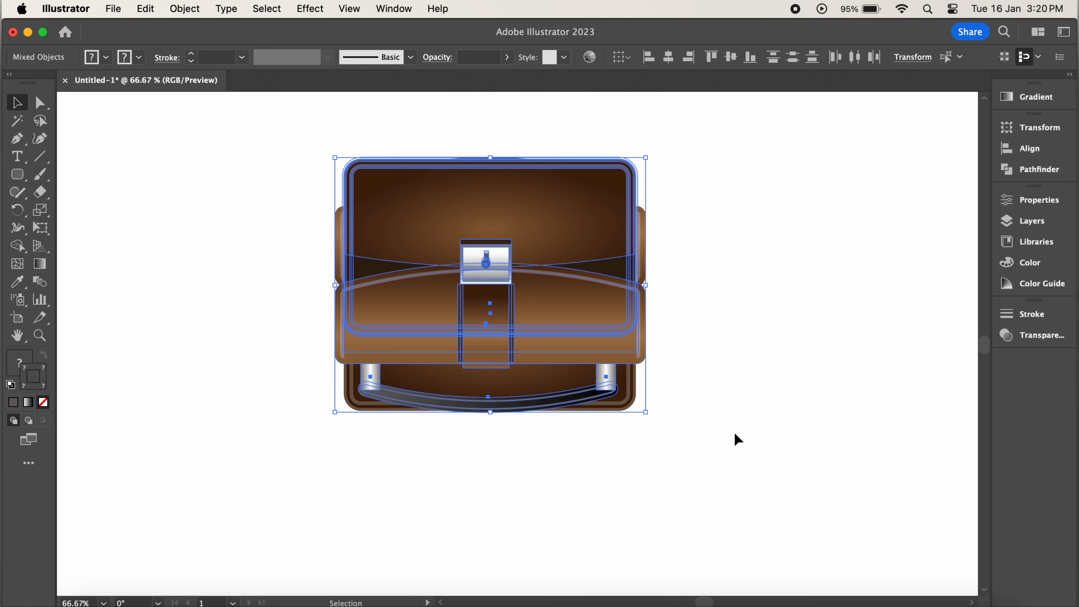
- Move the upside-down copy straight down until its base meets the base of the original briefcase
key("Down")
key("Down")
key("Down")
key("Down")
key("Down")
key("Down")
key("Down")
key("Down")
key("Down")
key("Down")
key("Down")
key("Down")
key("Down")
key("Down")
key("Down")
key("Down")
key("Down")
key("Down")
key("Down")
key("Down")
left_click_drag(561, 395, 557, 590)
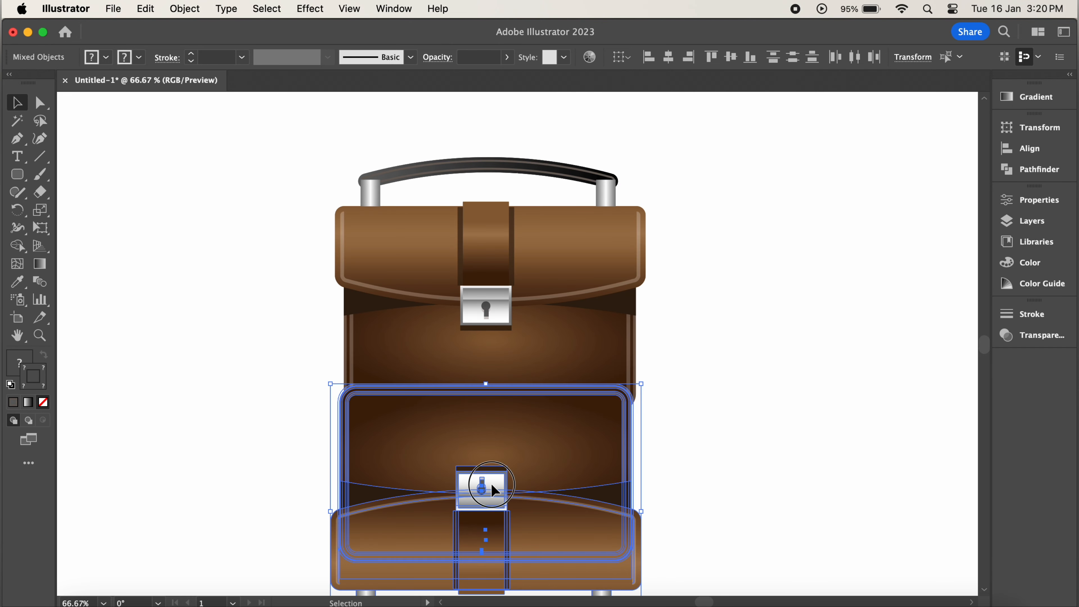
left_click_drag(494, 489, 502, 513)
scroll(741, 451, "down", 3)
scroll(741, 451, "right", 1)
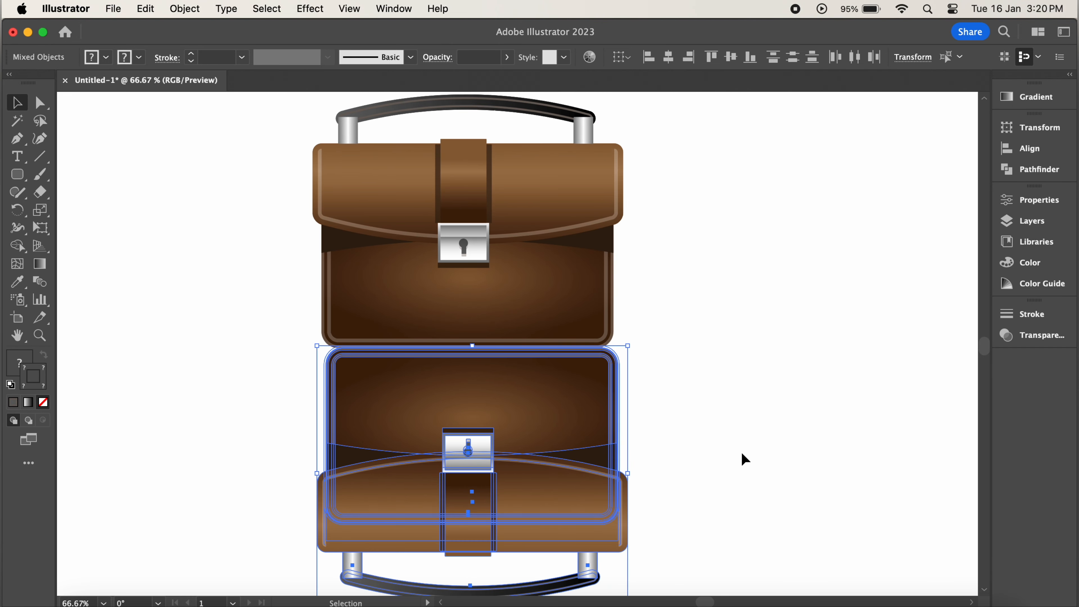
key("super+minus")
left_click(327, 161)
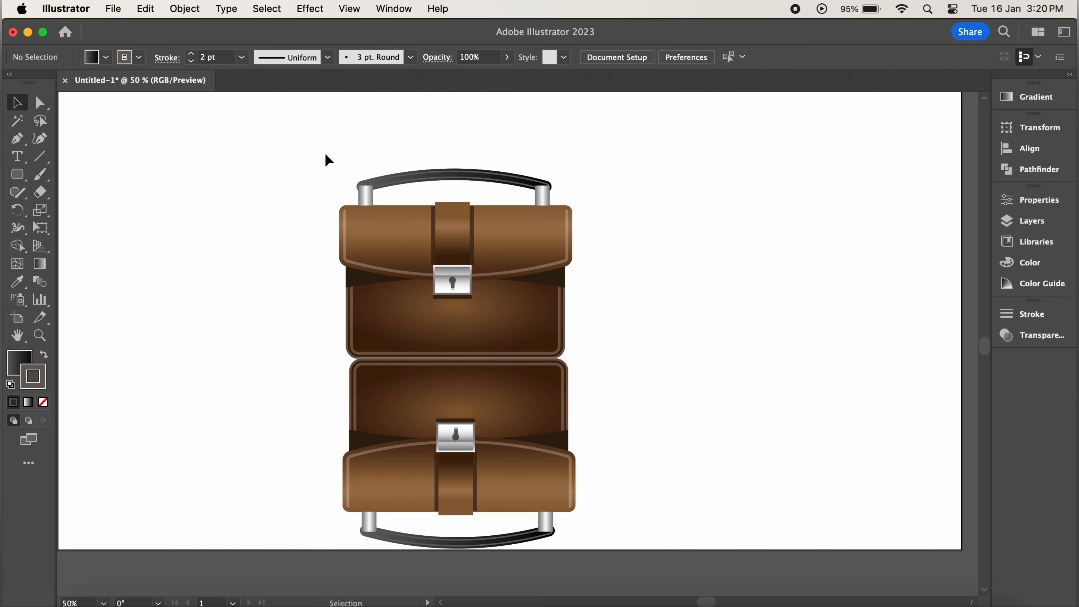
- Select both briefcases and move them up together on the artboard
left_click_drag(614, 497, 614, 497)
left_click(345, 169)
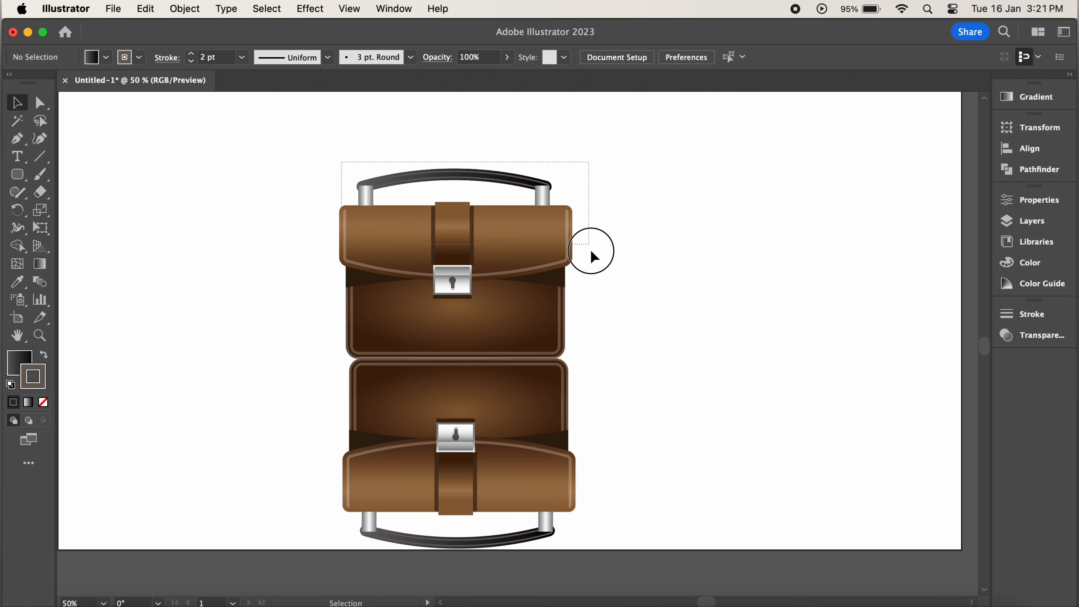
left_click_drag(591, 251, 576, 555)
key("shift+Up")
key("shift+Up")
left_click_drag(462, 345, 444, 289)
scroll(443, 289, "up", 3)
scroll(443, 290, "right", 1)
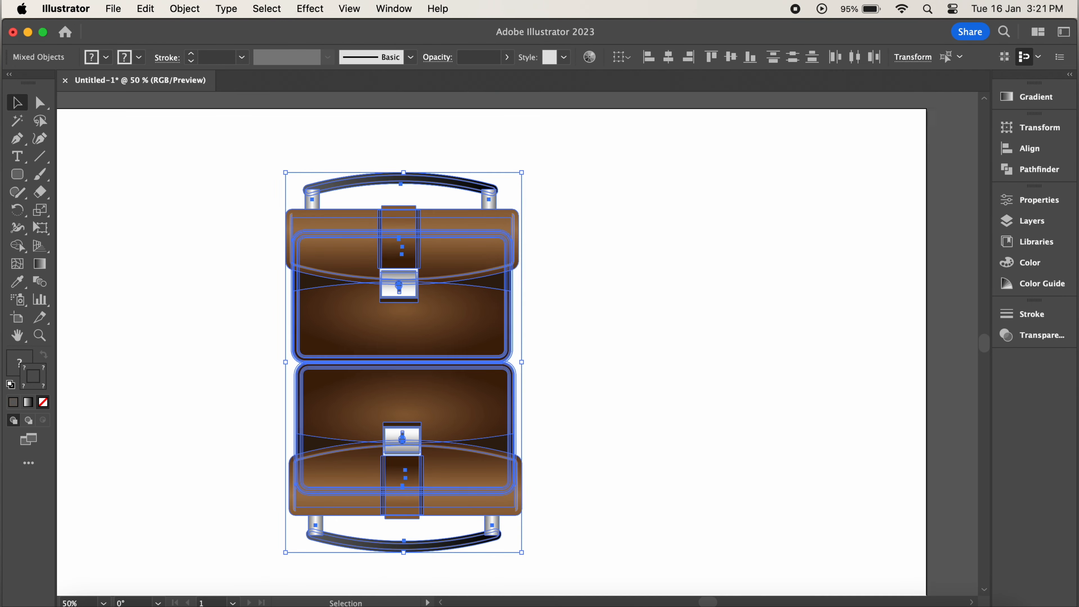
scroll(663, 313, "down", 1)
scroll(663, 312, "left", 2)
left_click(663, 312)
- Draw a wide rectangle over the upper part of the mirrored briefcase, remove its stroke and set its fill color to f9f9f9
left_click_drag(18, 174, 69, 174)
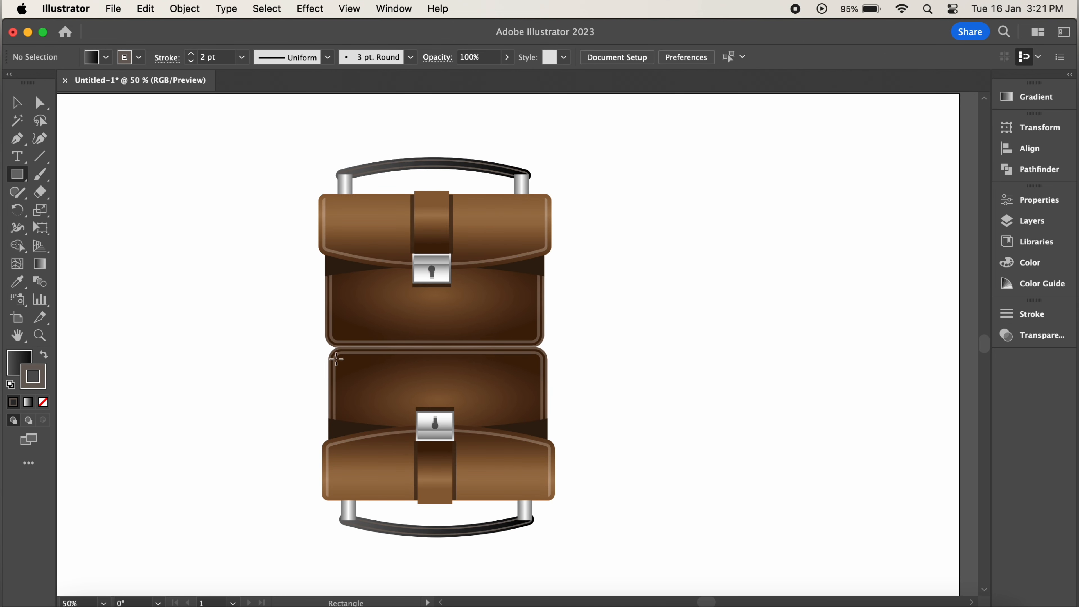
mouse_move(312, 348)
left_mouse_down()
mouse_move(561, 346)
mouse_move(566, 409)
left_mouse_up()
left_click(43, 402)
double_click(19, 364)
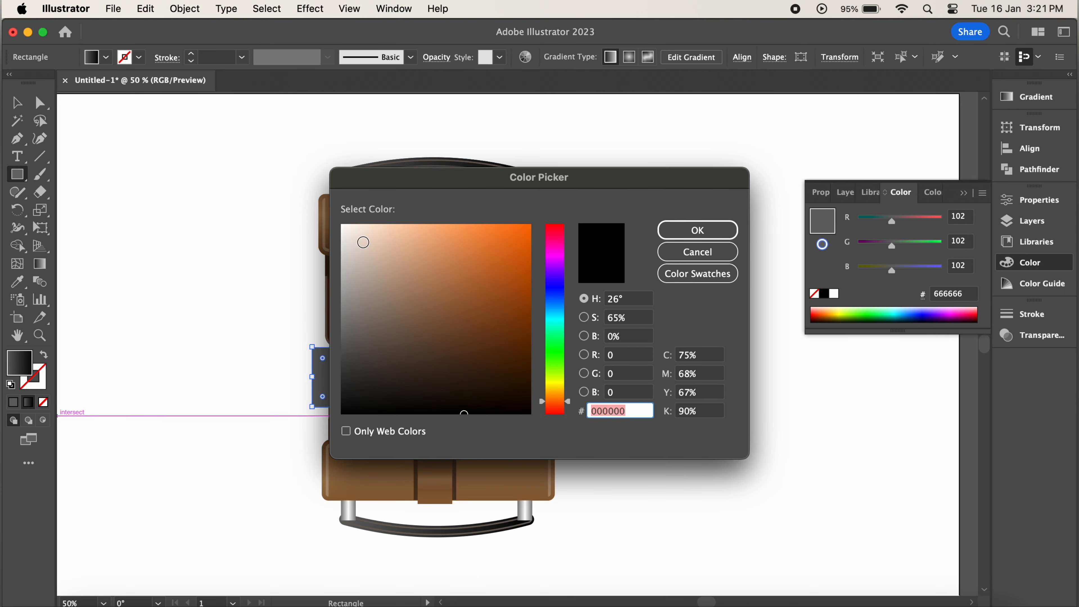
type("f9f9f9")
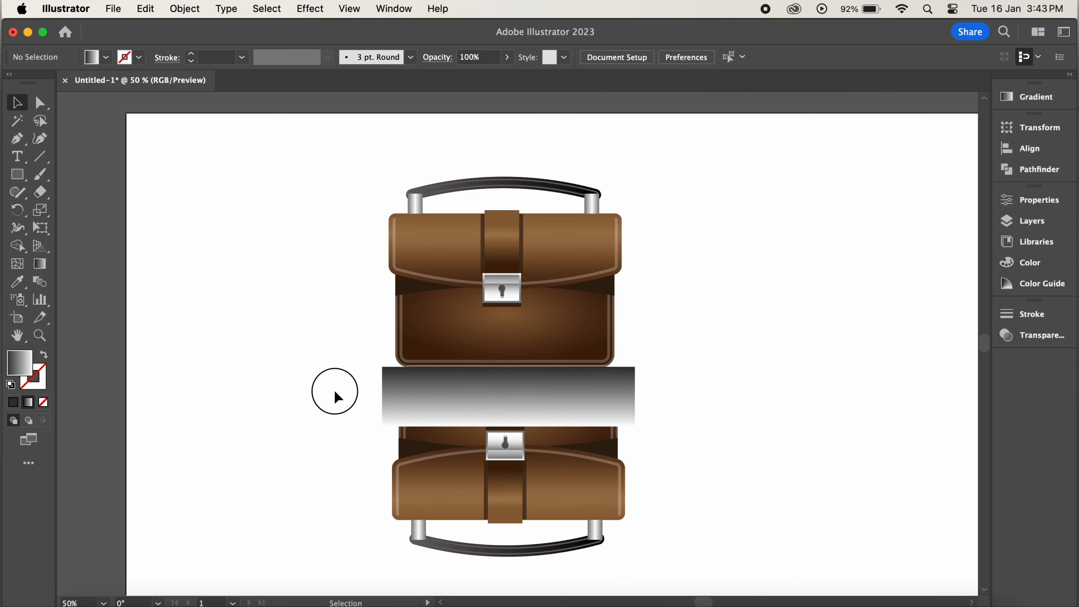
- Make an opacity mask from the mirrored briefcase and the gradient rectangle over it, and invert the mask
left_click_drag(336, 397, 689, 576)
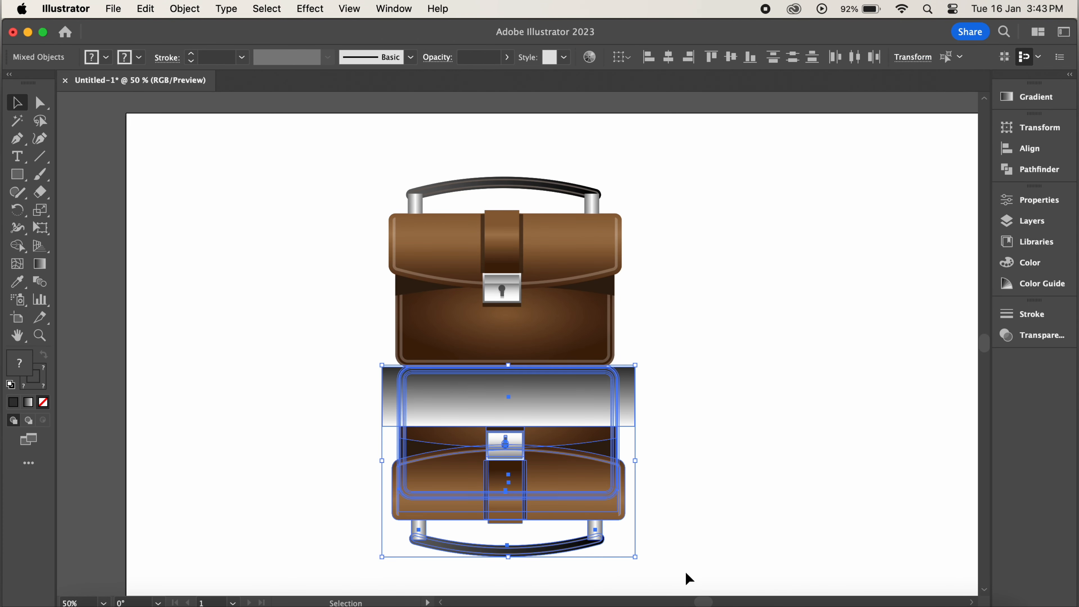
left_click(1038, 335)
left_click(950, 355)
left_click(924, 386)
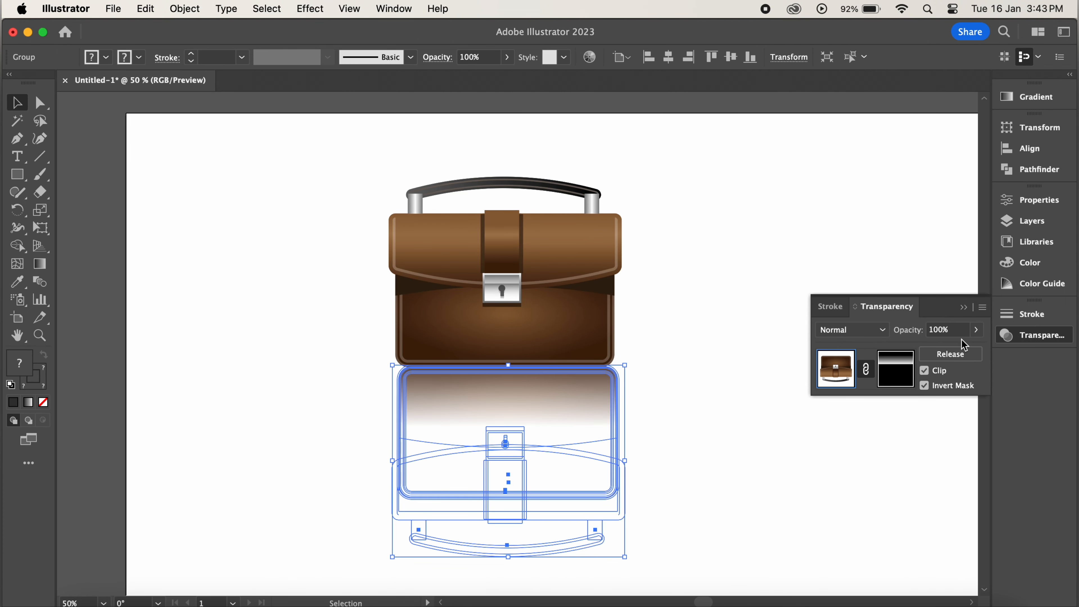
mouse_move(969, 349)
left_mouse_down()
mouse_move(950, 352)
mouse_move(983, 350)
left_mouse_up()
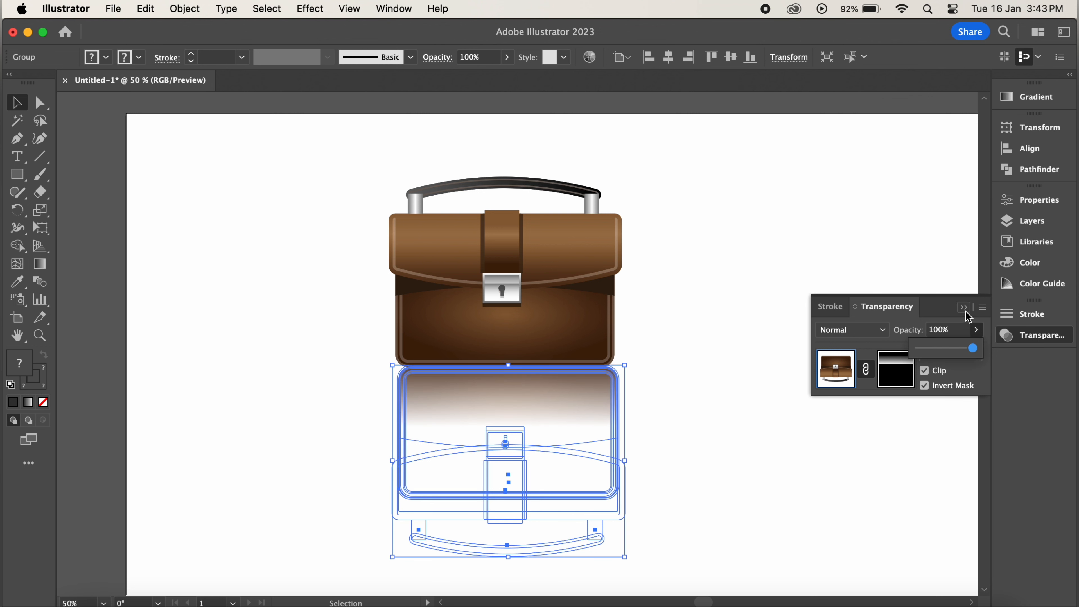
left_click(963, 308)
left_click(828, 332)
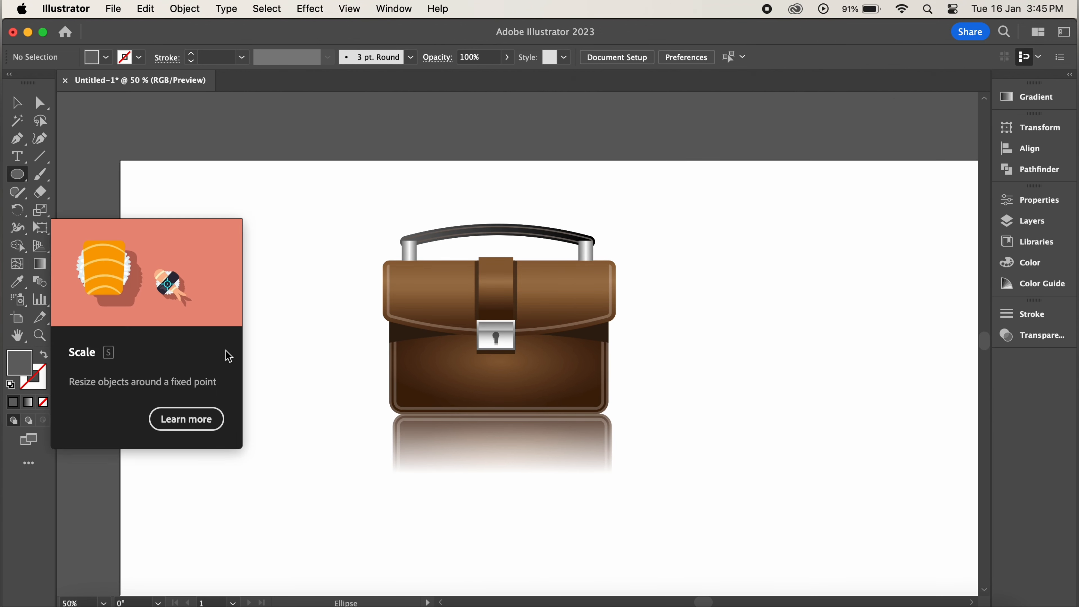
- Draw a wide ellipse in the empty space beside the briefcase and fill it with a dark-to-white radial gradient
left_click_drag(165, 310, 338, 430)
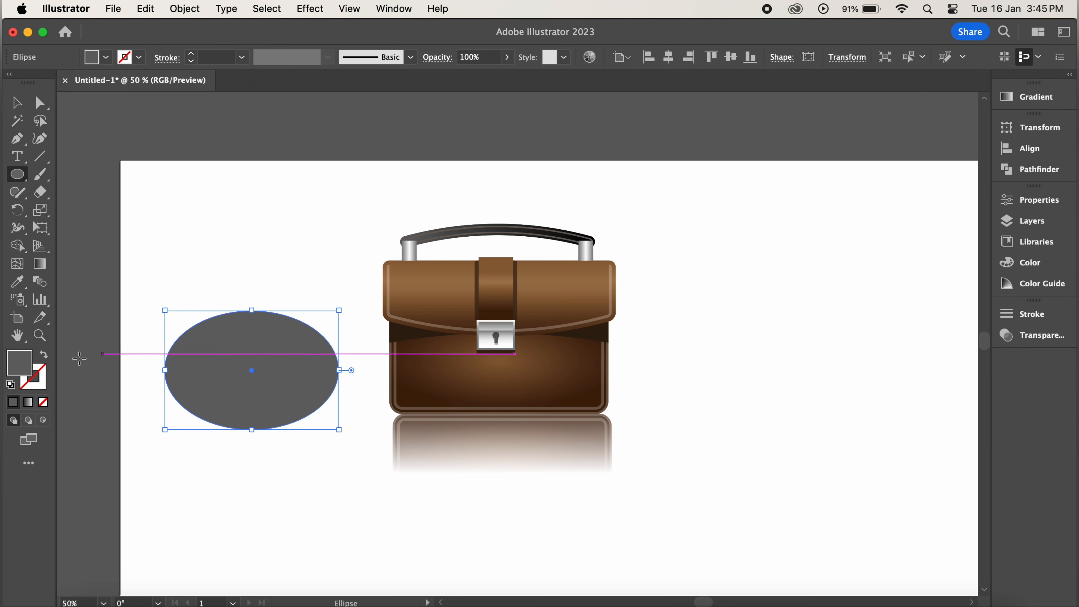
left_click(1013, 102)
left_click(961, 203)
left_click(901, 115)
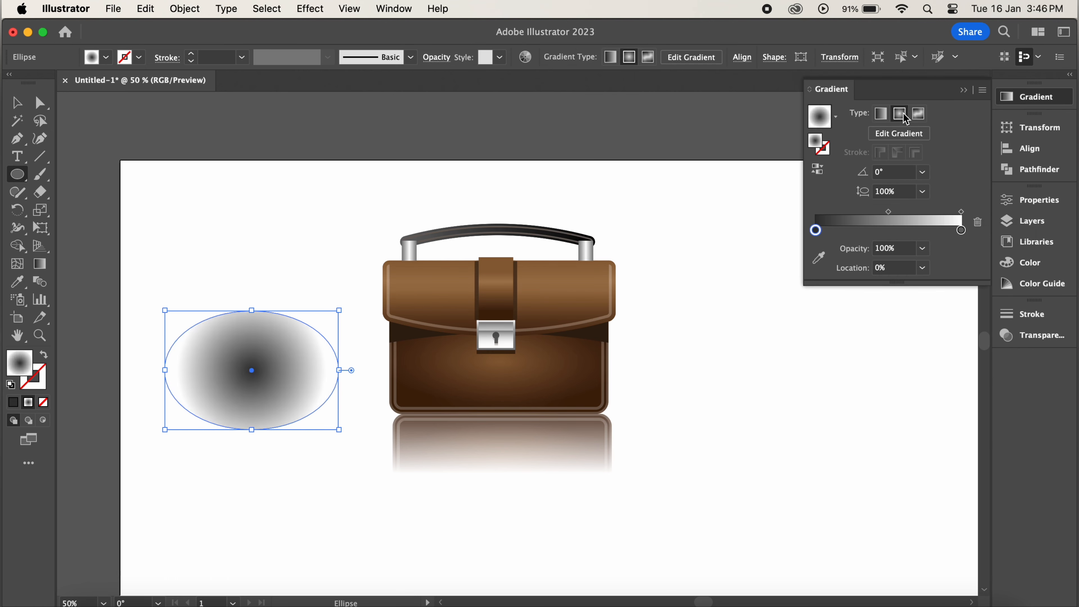
double_click(816, 230)
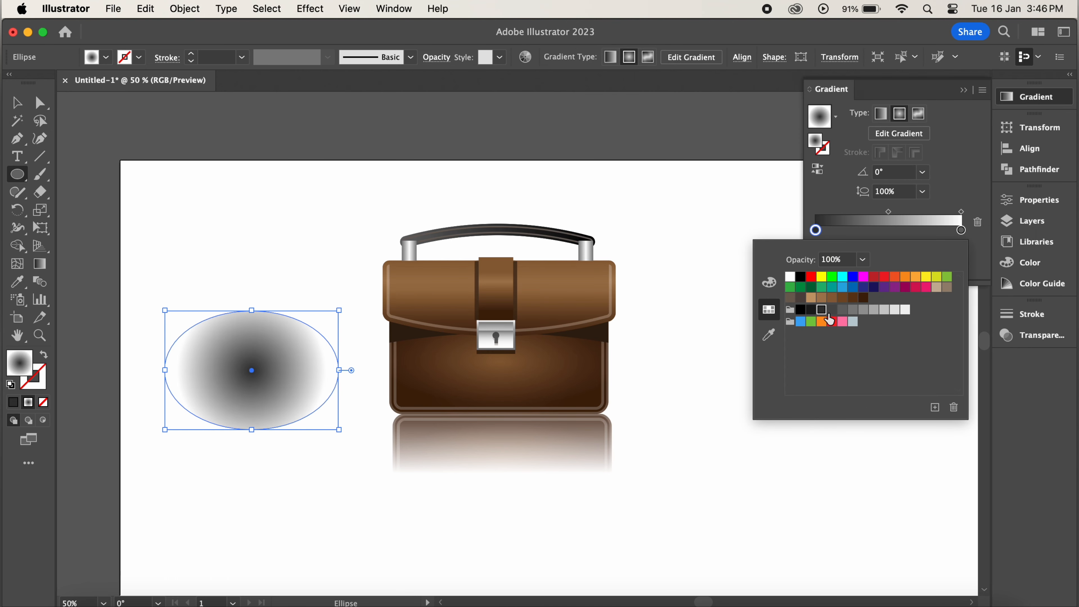
left_click(958, 186)
left_click(964, 90)
- Flatten the gradient ellipse into a thin sliver, stretch it wider than the briefcase and center it on the briefcase's base line
left_click_drag(252, 311, 258, 419)
mouse_move(340, 425)
left_mouse_down()
mouse_move(373, 427)
mouse_move(364, 486)
left_mouse_up()
key("super+z")
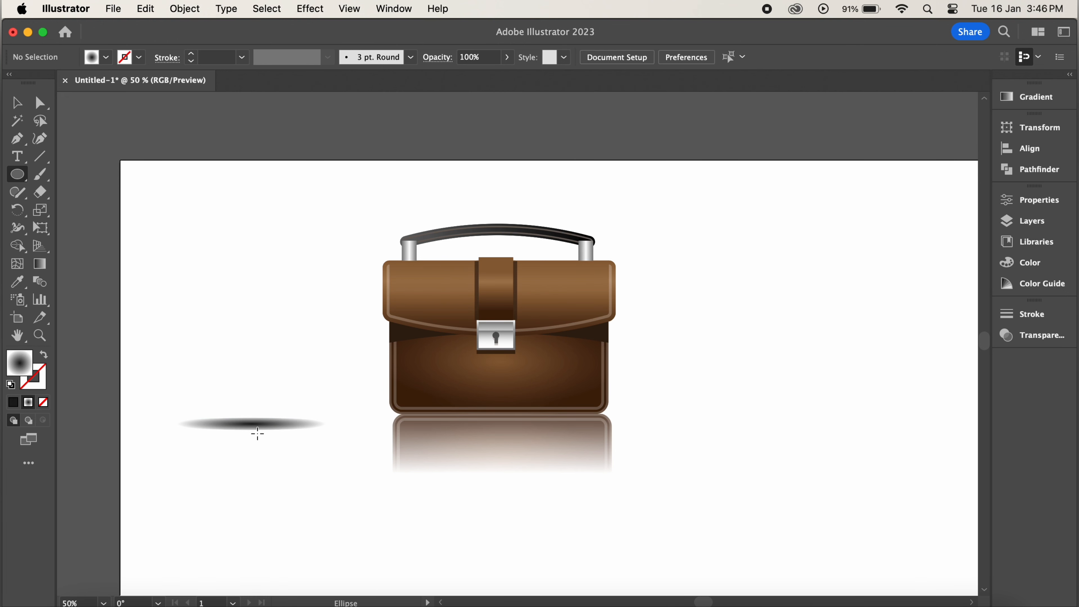
key("v")
left_click(257, 424)
left_click_drag(337, 430, 535, 528)
left_click_drag(356, 535, 166, 425)
left_click_drag(337, 421, 433, 416)
left_click_drag(246, 423, 506, 421)
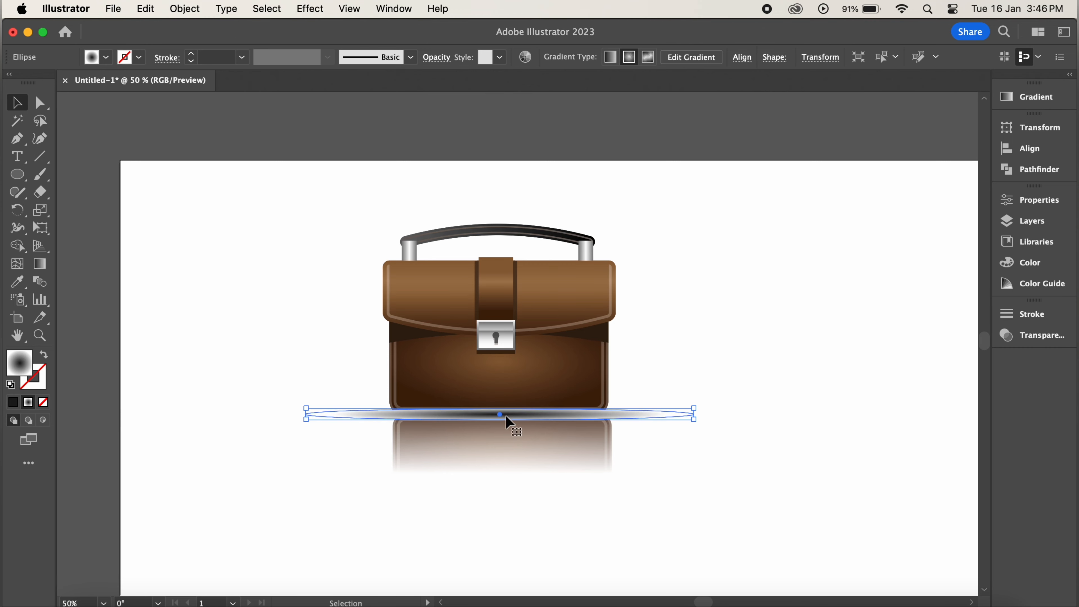
- Set the shadow ellipse's blending mode to Multiply and send it behind the briefcase
left_click(1033, 335)
left_click(851, 330)
left_click(842, 82)
right_click(668, 411)
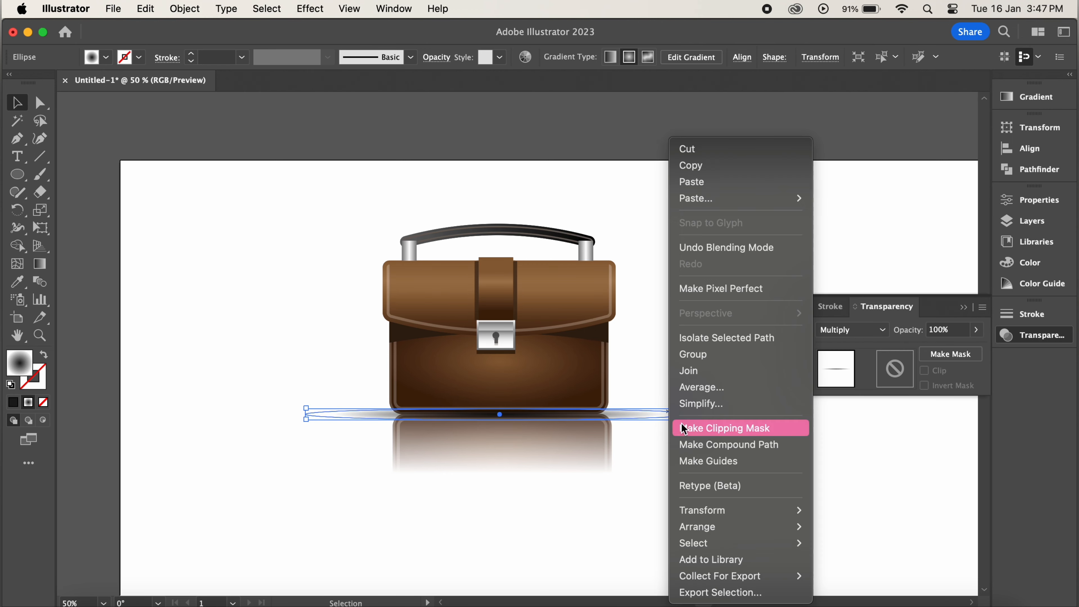
mouse_move(795, 527)
left_click(874, 570)
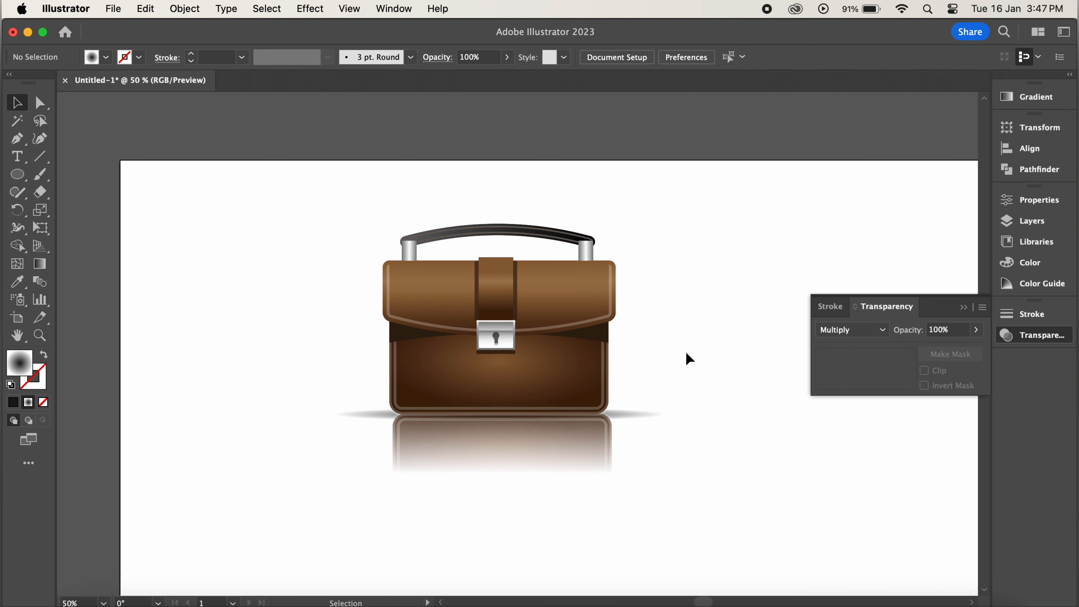
left_click(717, 374)
left_click(963, 307)
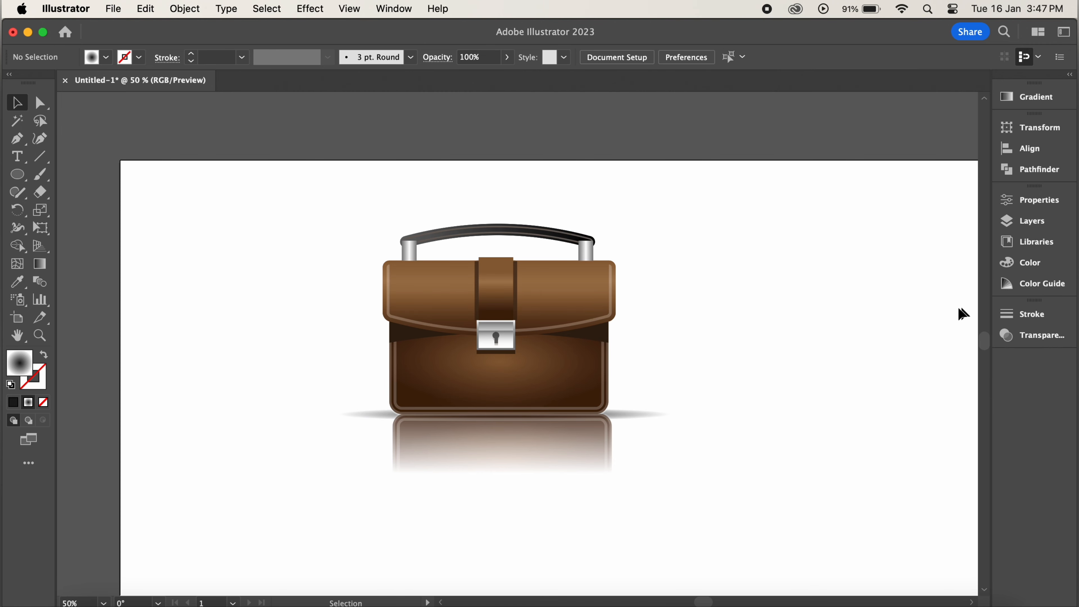
- Nudge the mirrored reflection slightly left and down to leave a narrow gap below the original briefcase
left_click_drag(513, 425, 691, 542)
scroll(691, 542, "down", 2)
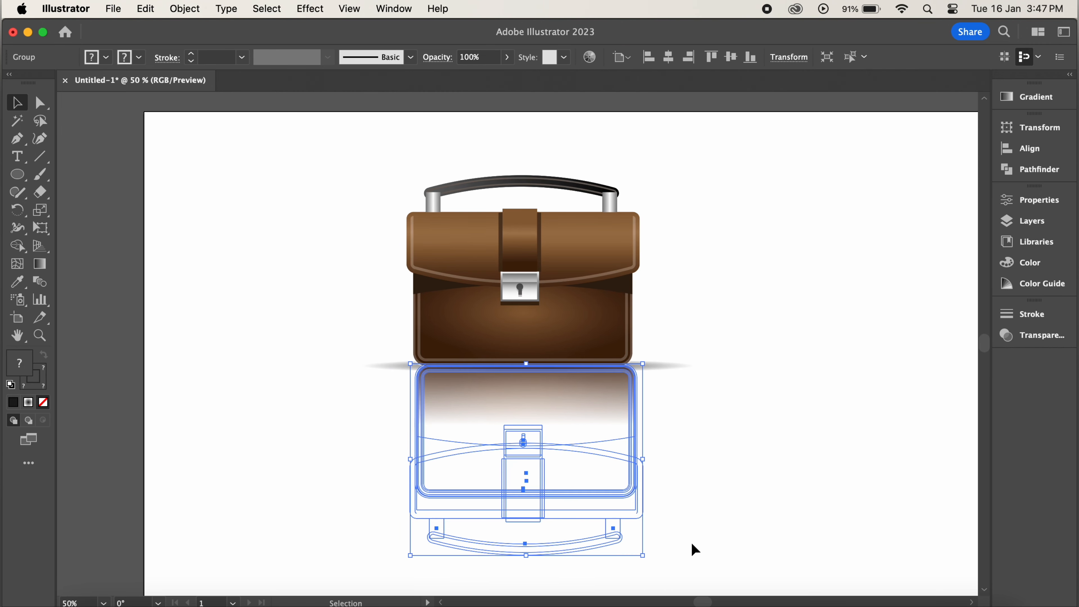
key("Left")
key("Left")
key("Down")
key("Down")
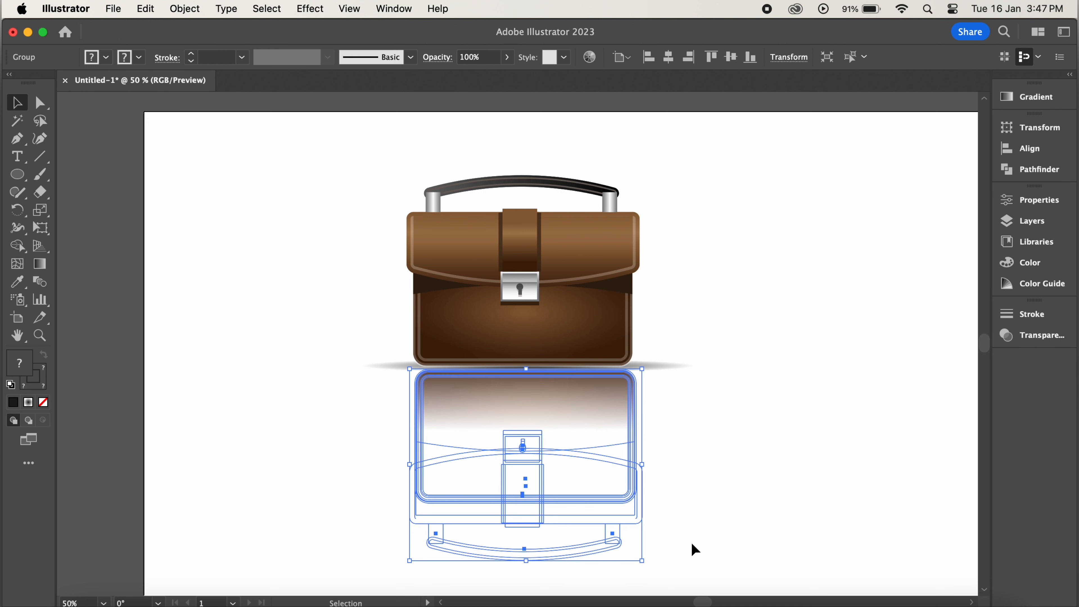
key("Left")
left_click(796, 492)
left_click(645, 367)
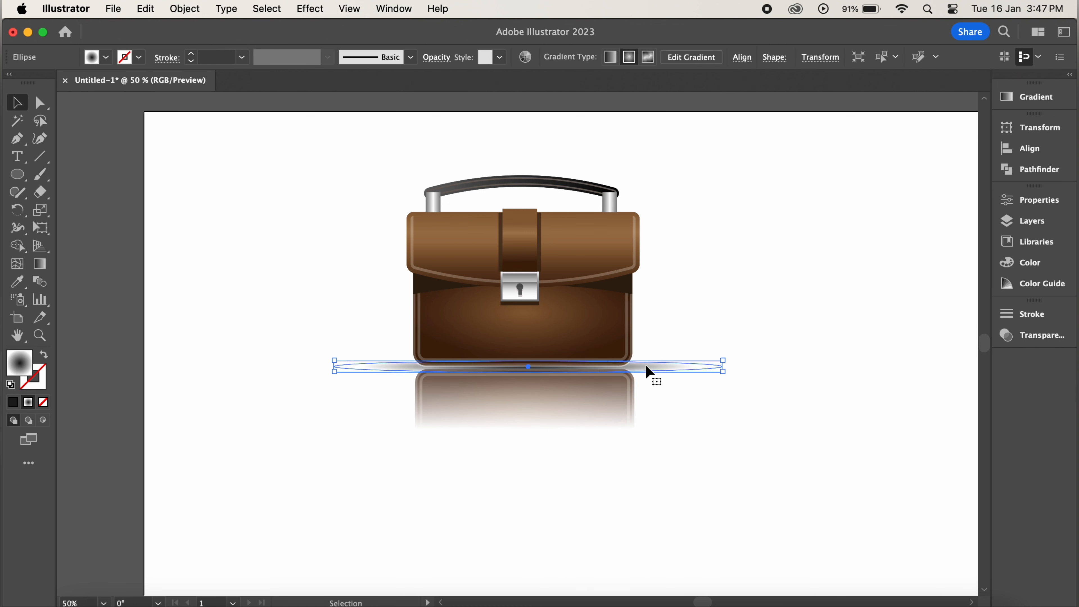
left_click(824, 337)
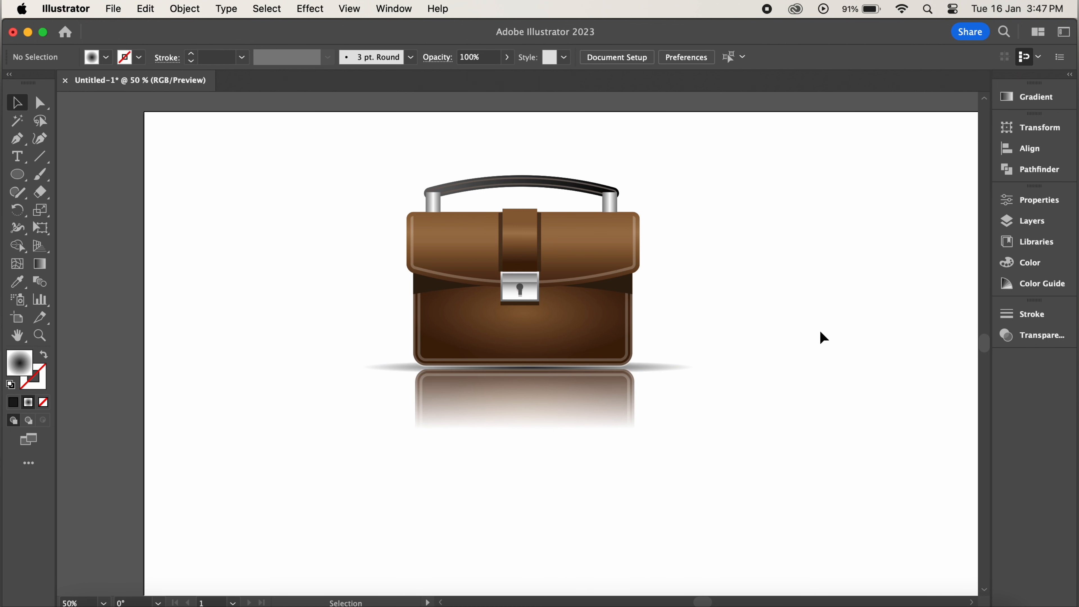